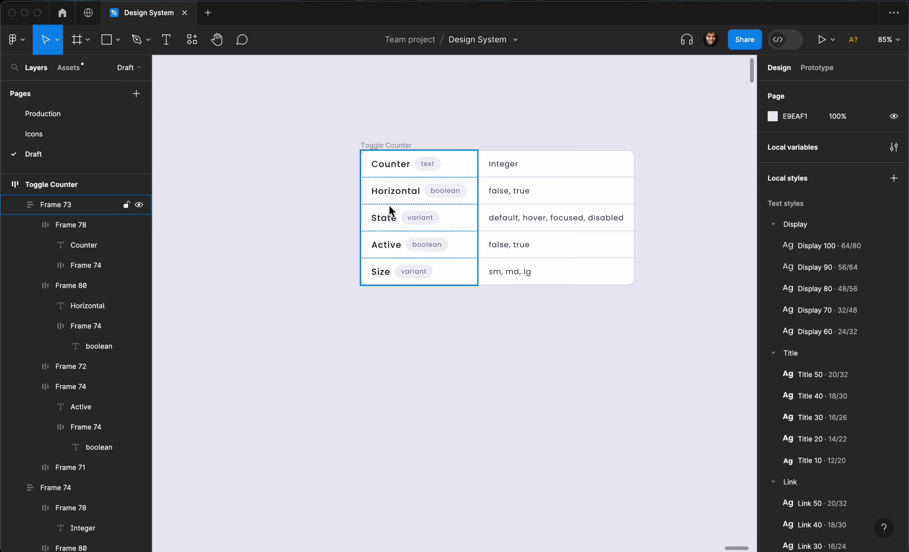
pyautogui.click(480, 223)
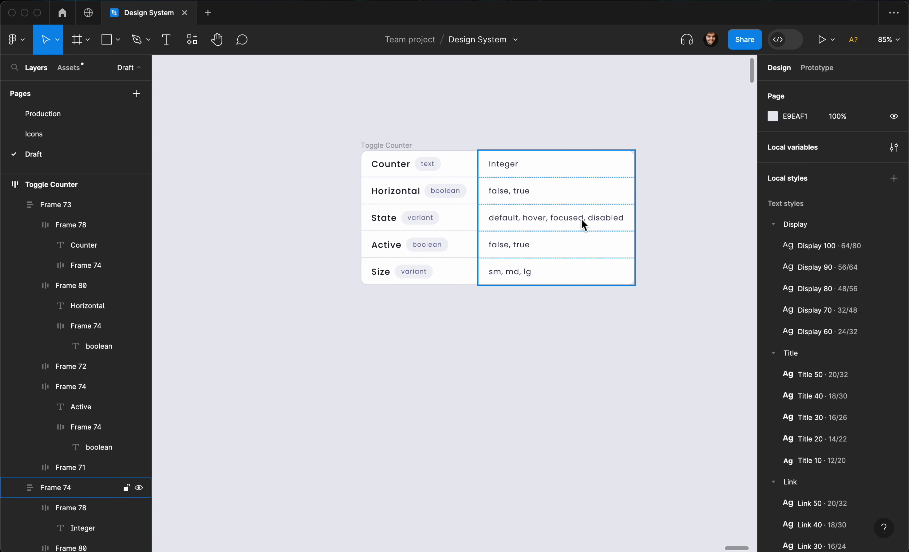
pyautogui.click(437, 245)
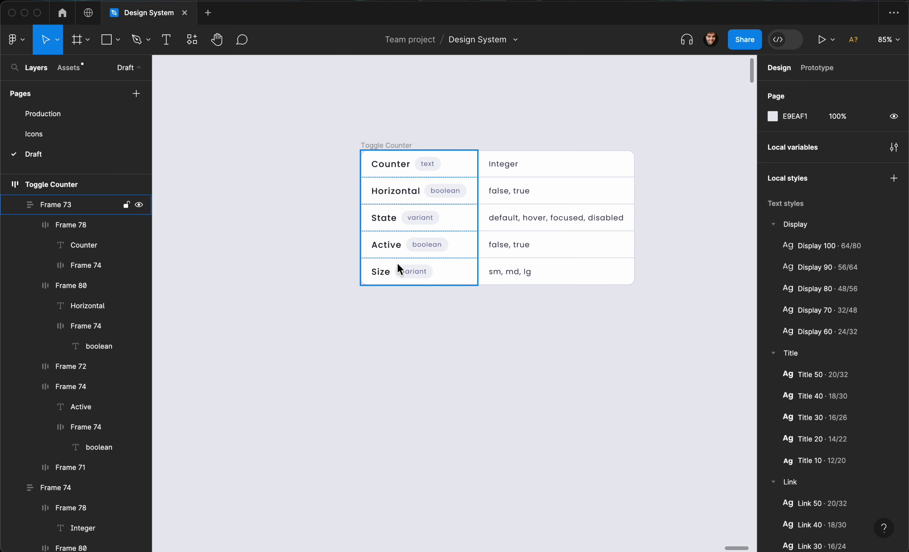
# Duplicate the Active row in the property column of the Toggle Counter table and rename the copy "Default Icon"
pyautogui.click(401, 255)
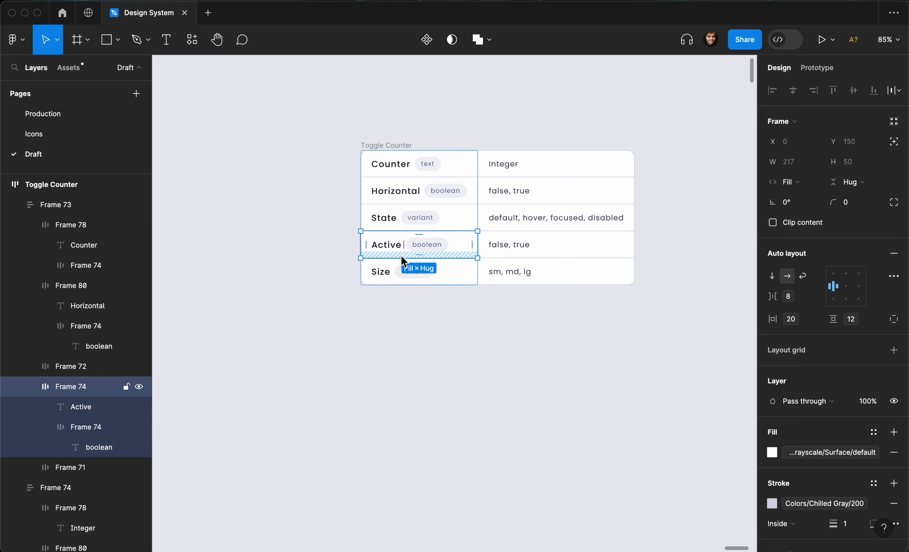
pyautogui.hotkey('ctrl', 'd')
pyautogui.doubleClick(397, 272)
pyautogui.doubleClick(391, 272)
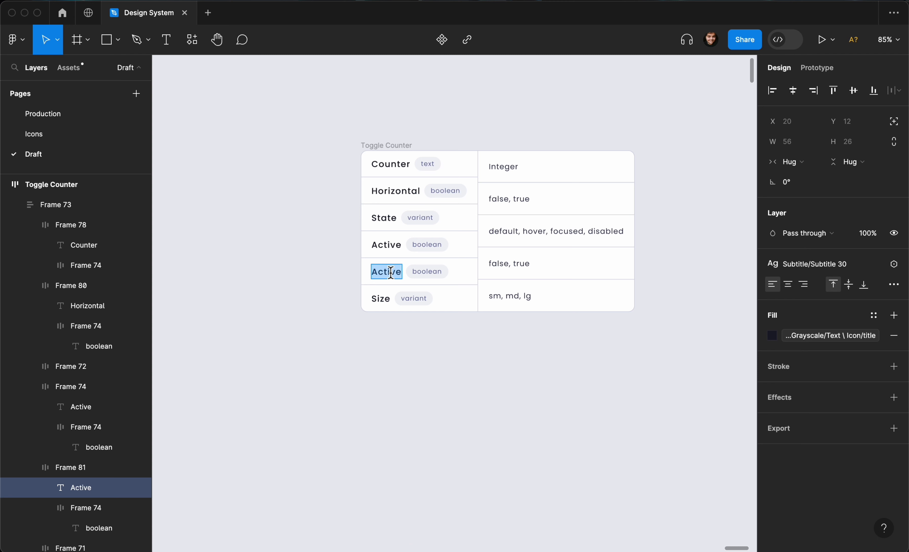
pyautogui.write('In-Acti')
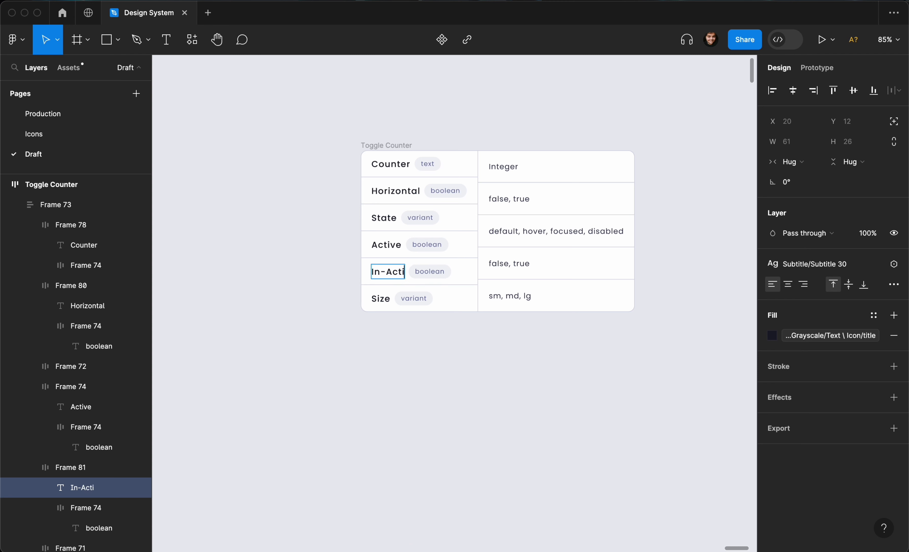
pyautogui.write('ve')
pyautogui.hotkey('ctrl', 'a')
pyautogui.write('Defau')
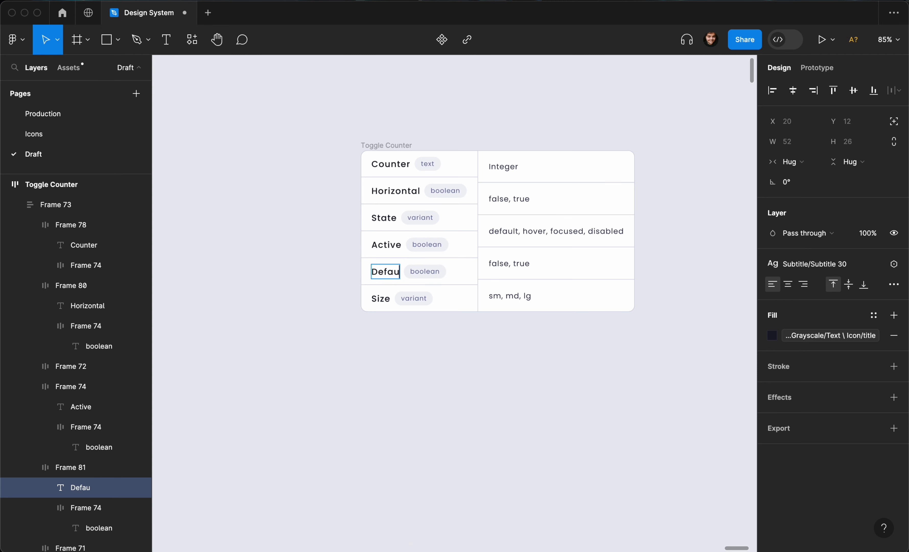
pyautogui.write('lt Icon')
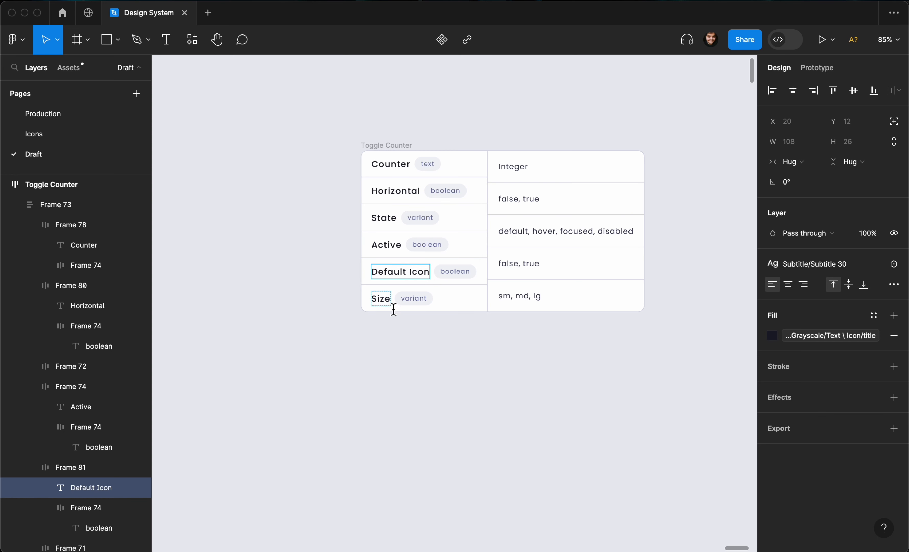
pyautogui.press('Escape')
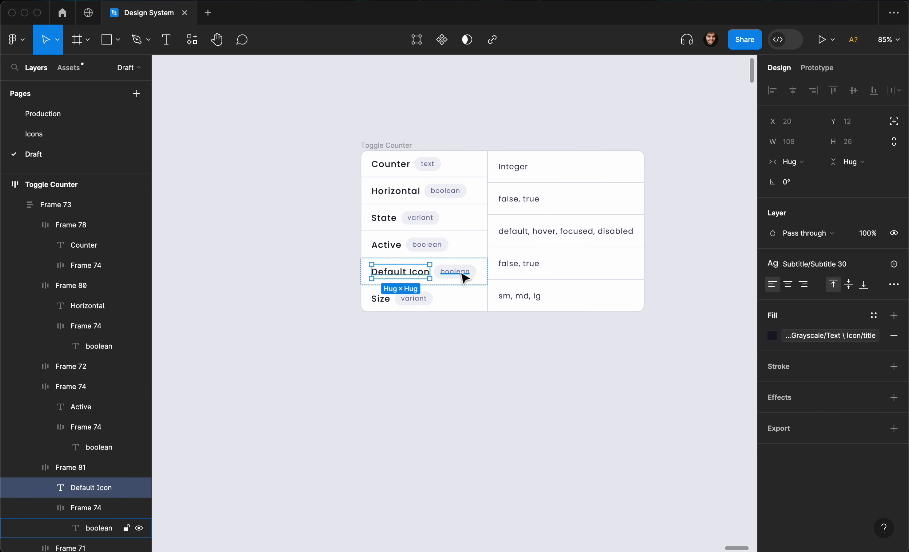
# Change the type tag of the Default Icon row to "instant swap"
pyautogui.doubleClick(460, 272)
pyautogui.write('instant swap')
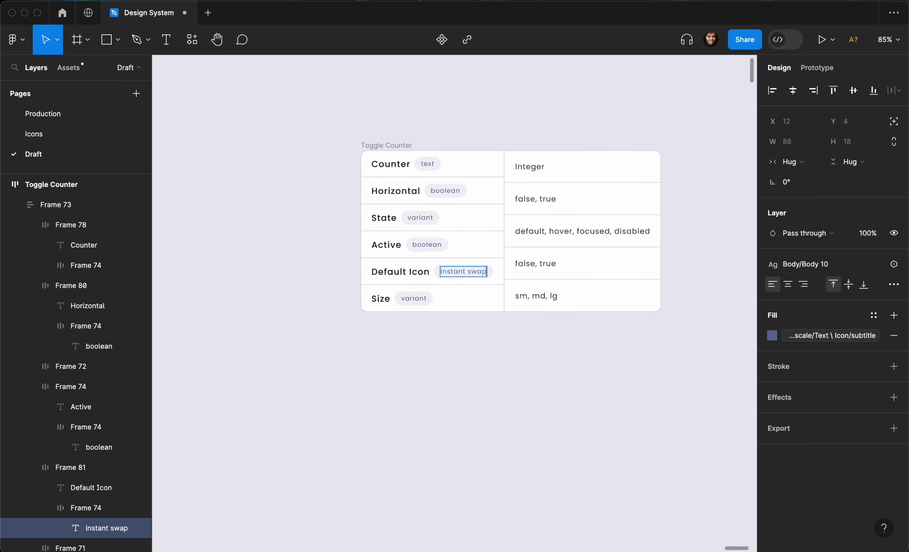
pyautogui.click(446, 345)
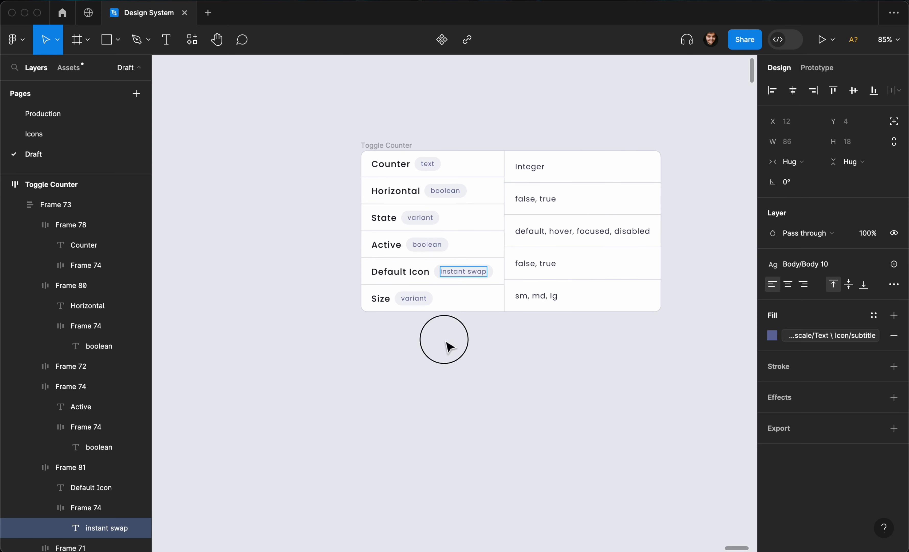
# Duplicate the "false, true" value row belonging to Active and change the copy's text to "Icon Component"
pyautogui.click(554, 275)
pyautogui.press('super+d')
pyautogui.doubleClick(545, 271)
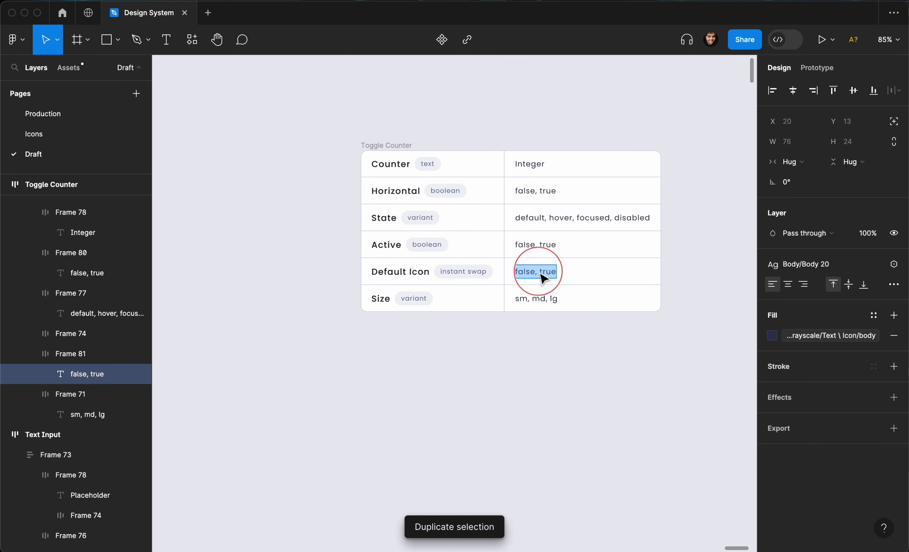
pyautogui.write('Icon COm')
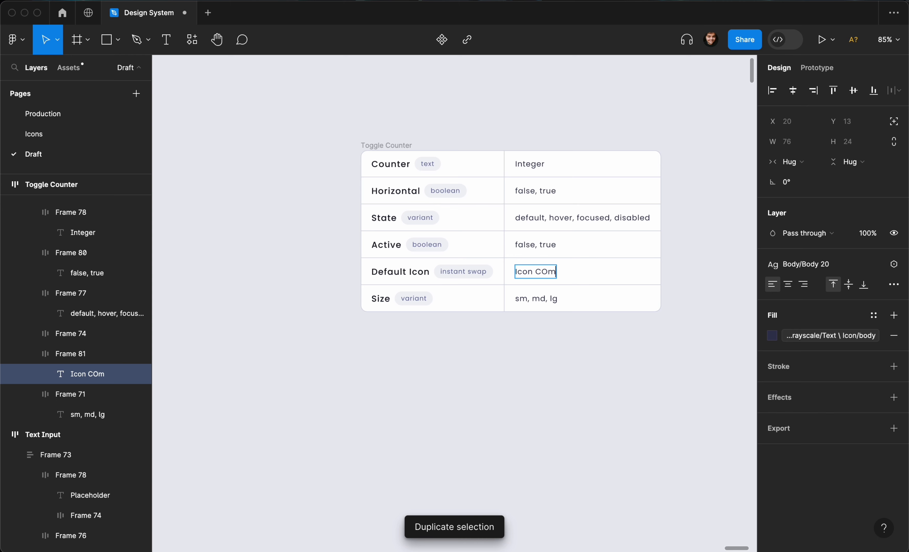
pyautogui.press('BackSpace')
pyautogui.press('BackSpace')
pyautogui.write('omponent')
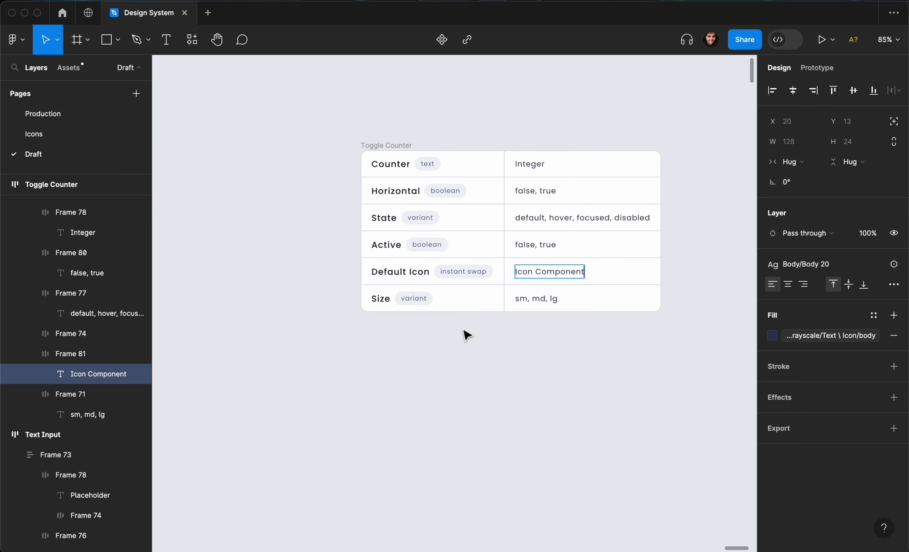
pyautogui.click(467, 334)
# Duplicate the Default Icon row and rename the upper of the two rows "Active Icon"
pyautogui.click(472, 270)
pyautogui.click(472, 270)
pyautogui.press('super+d')
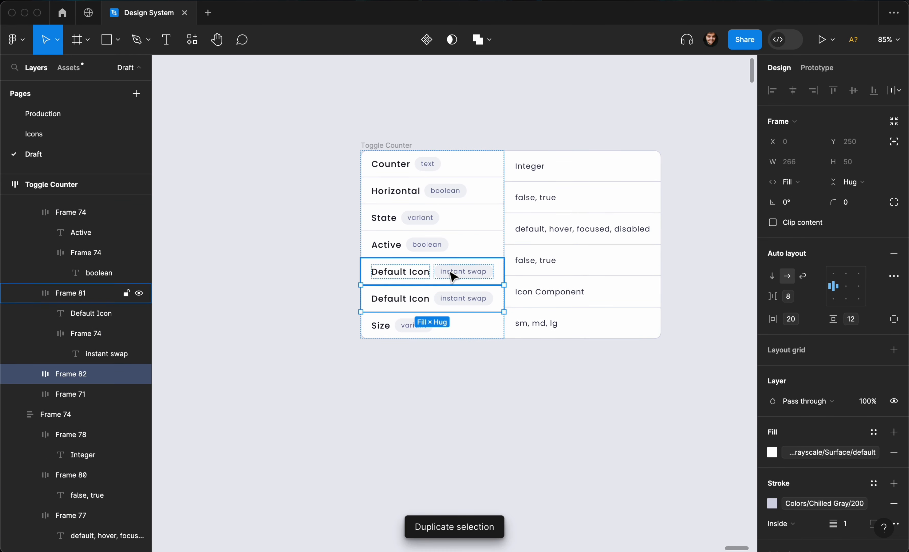
pyautogui.doubleClick(413, 272)
pyautogui.press('Return')
pyautogui.write('Active Icon')
pyautogui.press('Escape')
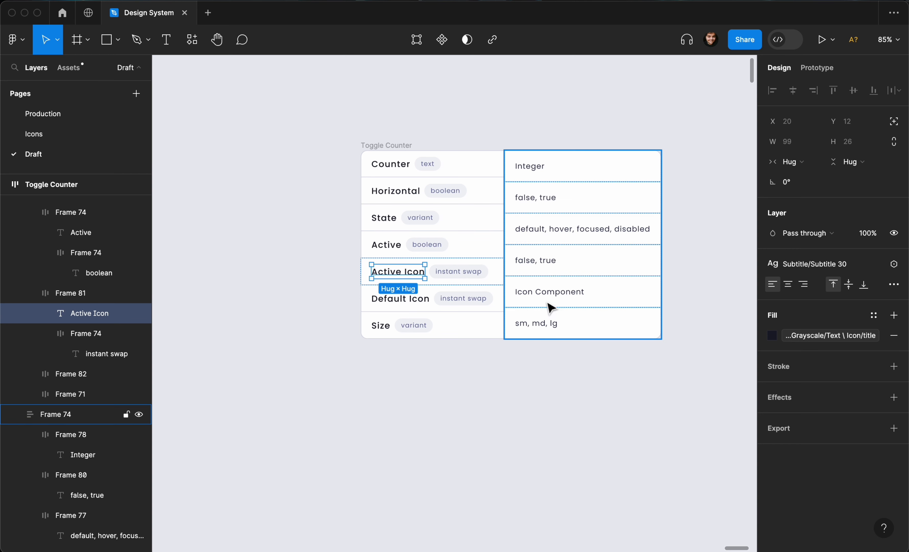
# Duplicate the "Icon Component" value row so that both icon properties have a value
pyautogui.click(547, 303)
pyautogui.press('super+d')
pyautogui.click(472, 351)
pyautogui.scroll(-2, 474, 354)
pyautogui.hscroll(-1, 452, 353)
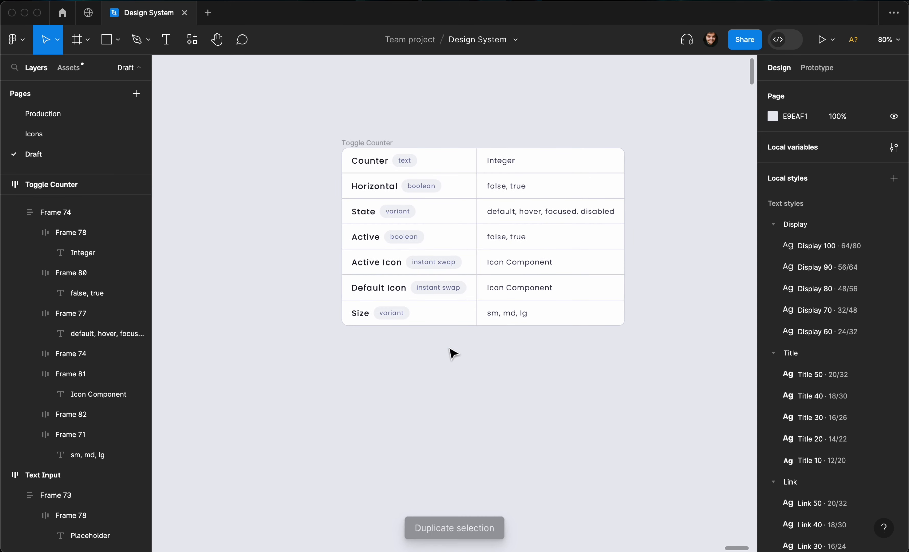
pyautogui.scroll(-2, 450, 349)
pyautogui.hscroll(2, 451, 349)
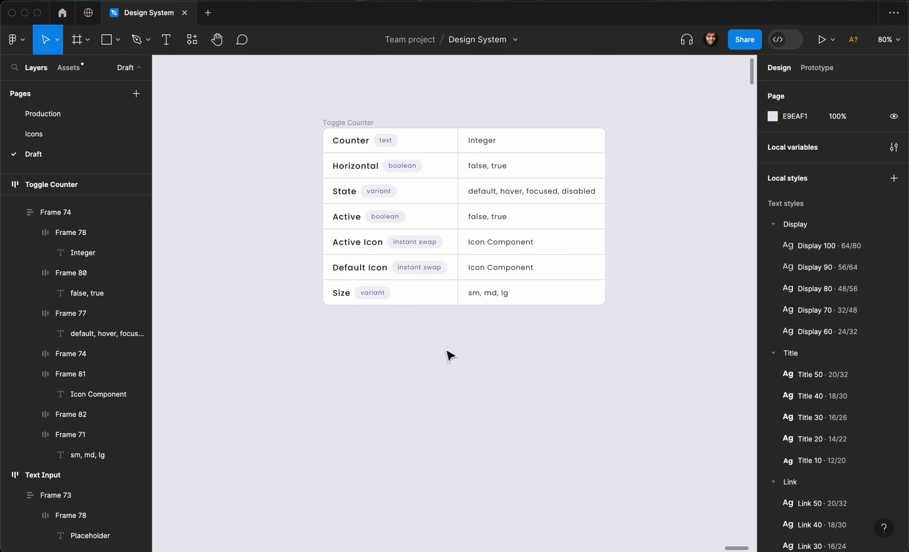
# Search the component libraries for "heart" and place the Iconly/Sharp/Outline/Heart icon on the canvas below the table
pyautogui.hotkey('shift', 'i')
pyautogui.press('BackSpace')
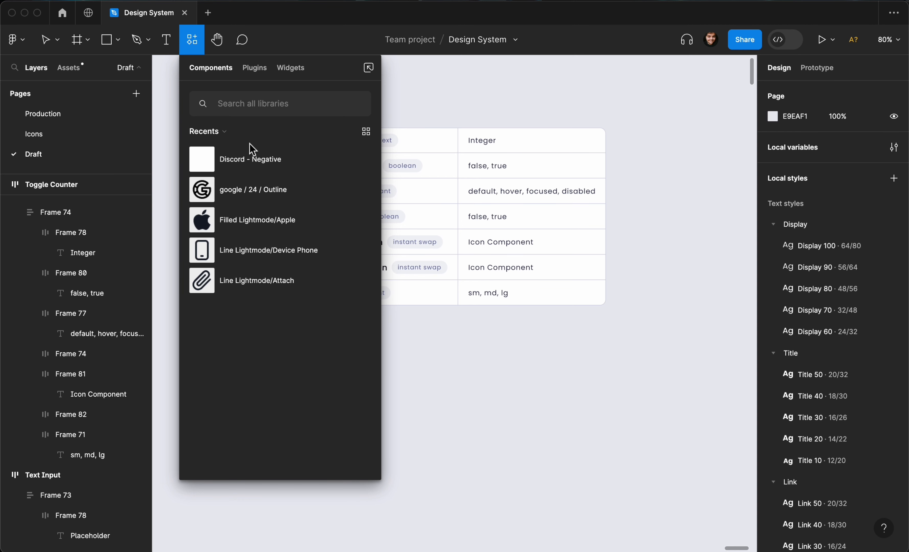
pyautogui.write('heart')
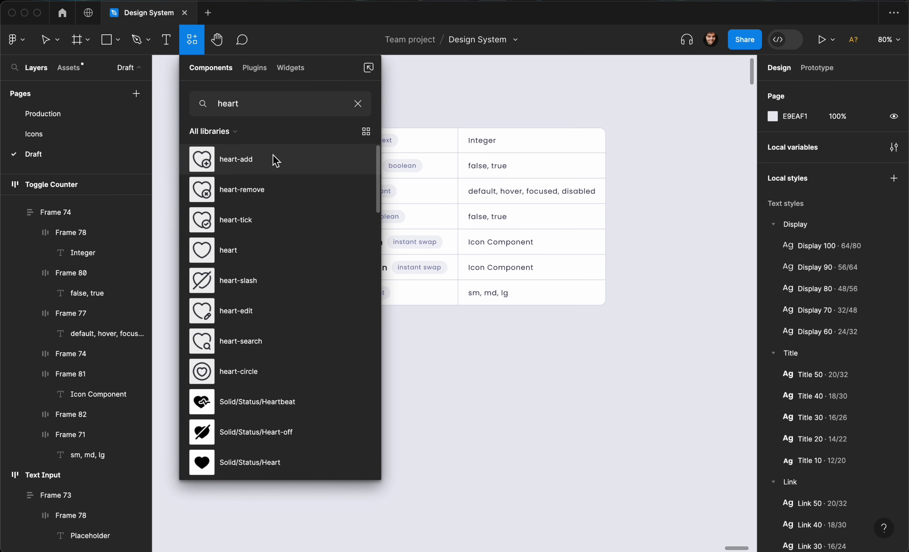
pyautogui.scroll(-1, 277, 161)
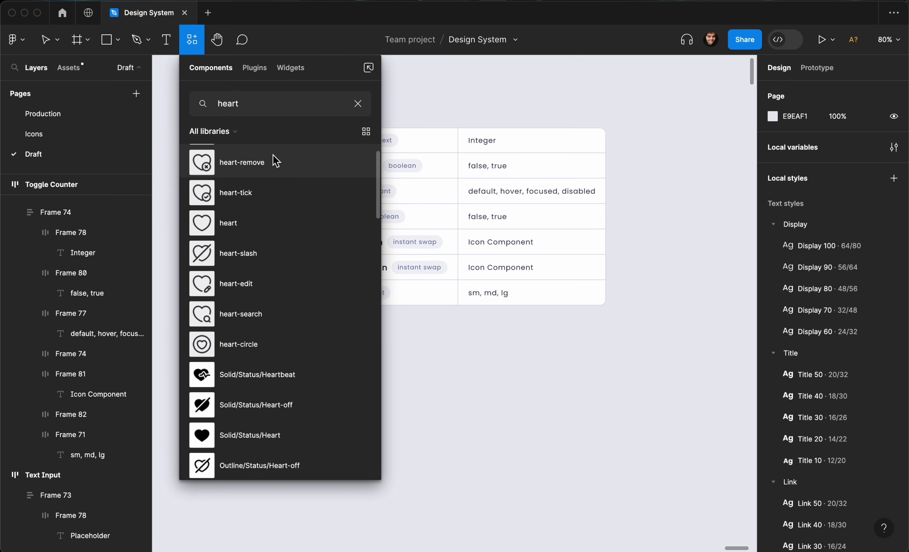
pyautogui.scroll(-7, 251, 264)
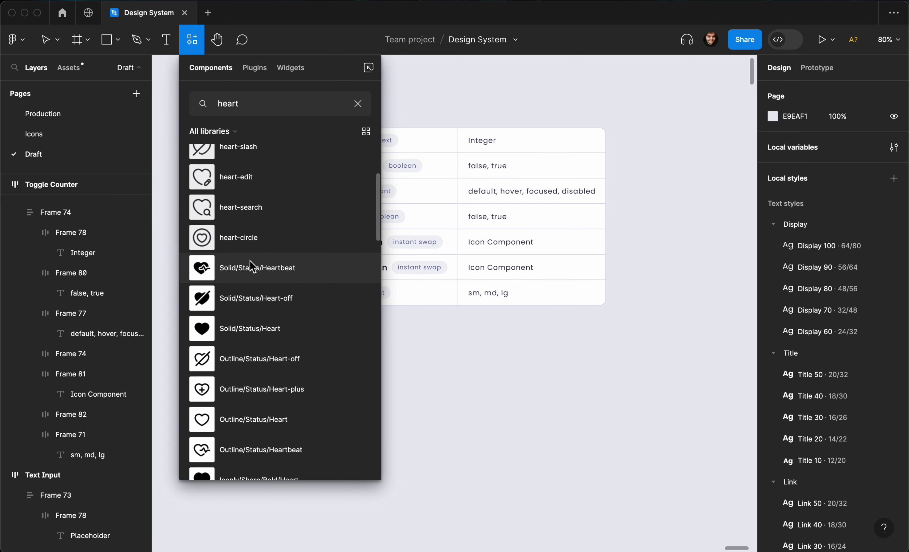
pyautogui.scroll(-8, 253, 265)
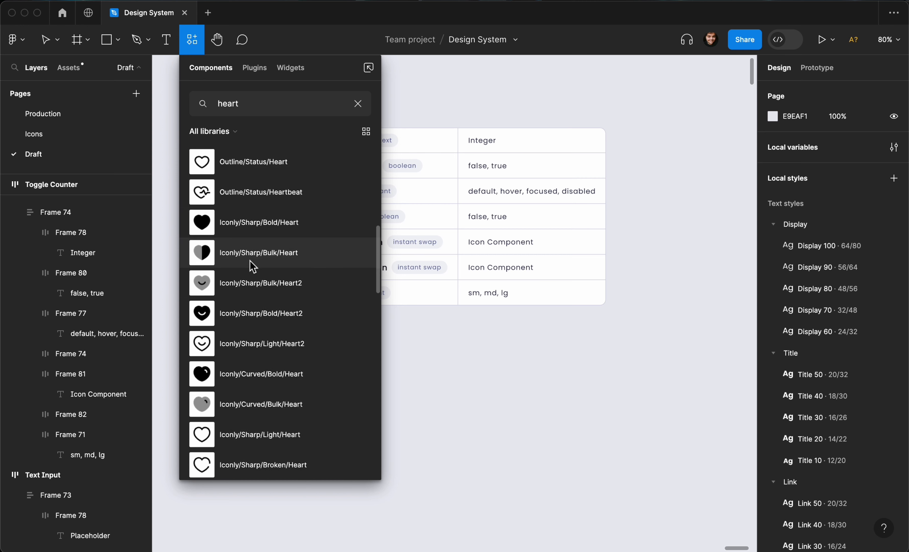
pyautogui.scroll(-2, 243, 284)
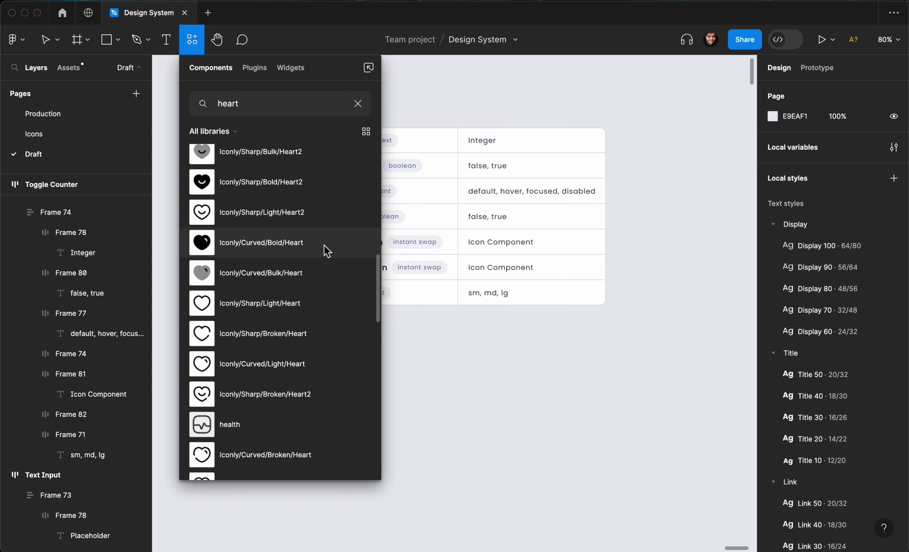
pyautogui.scroll(-2, 237, 335)
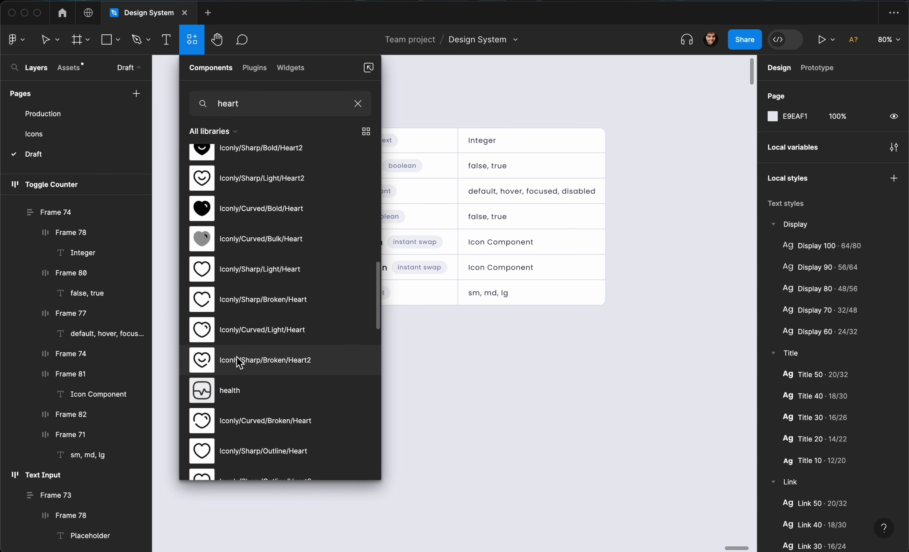
pyautogui.scroll(-1, 240, 368)
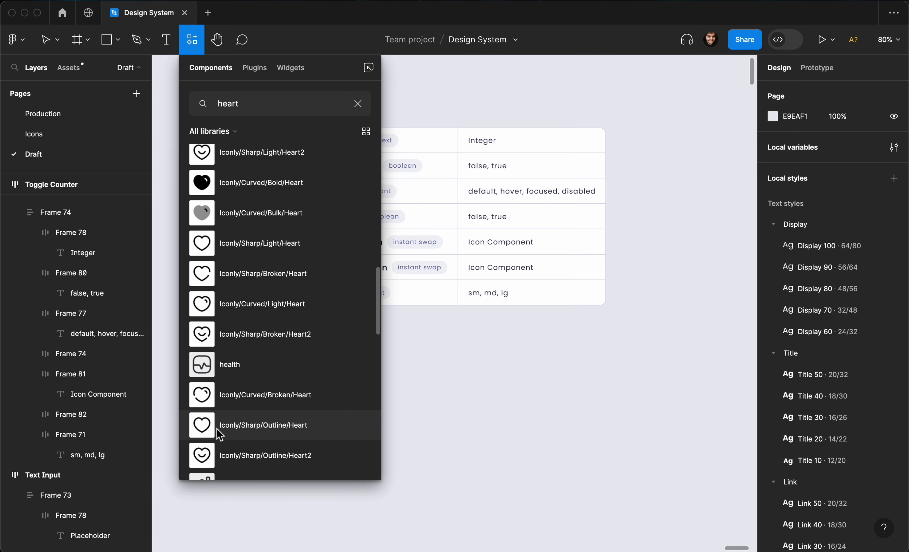
pyautogui.moveTo(207, 428); pyautogui.dragTo(410, 347)
# Replace the heart icon's black colour with the "body" library style from Colors/Grayscale/Text \ Icon
pyautogui.scroll(5, 473, 397)
pyautogui.click(491, 374)
pyautogui.click(485, 398)
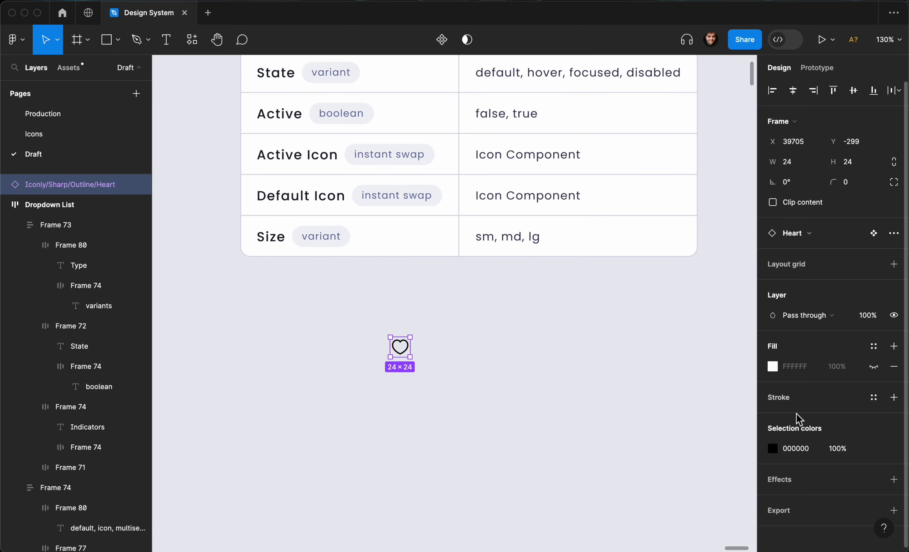
pyautogui.click(873, 448)
pyautogui.write('body')
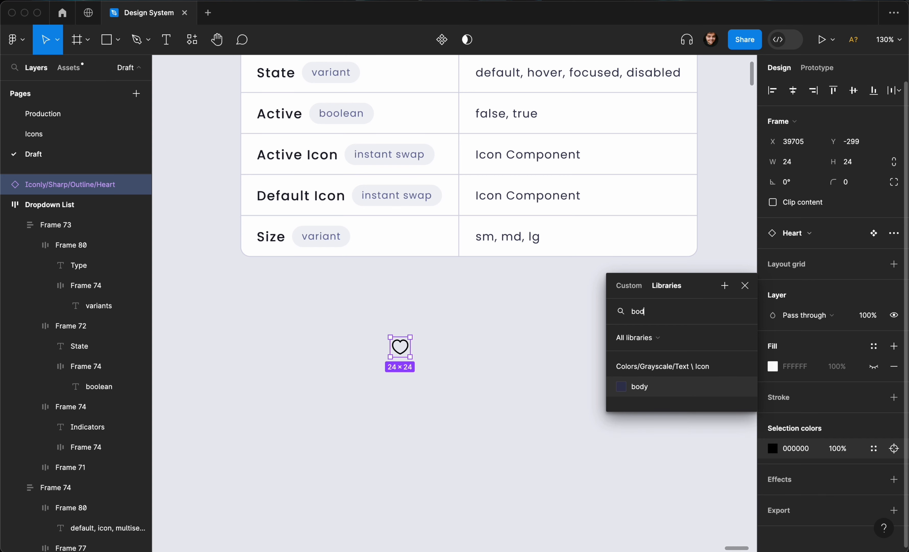
pyautogui.click(710, 388)
pyautogui.click(471, 370)
# Examine the recoloured heart icon and its vector shape up close
pyautogui.doubleClick(400, 346)
pyautogui.scroll(3, 400, 347)
pyautogui.click(441, 351)
pyautogui.scroll(5, 442, 353)
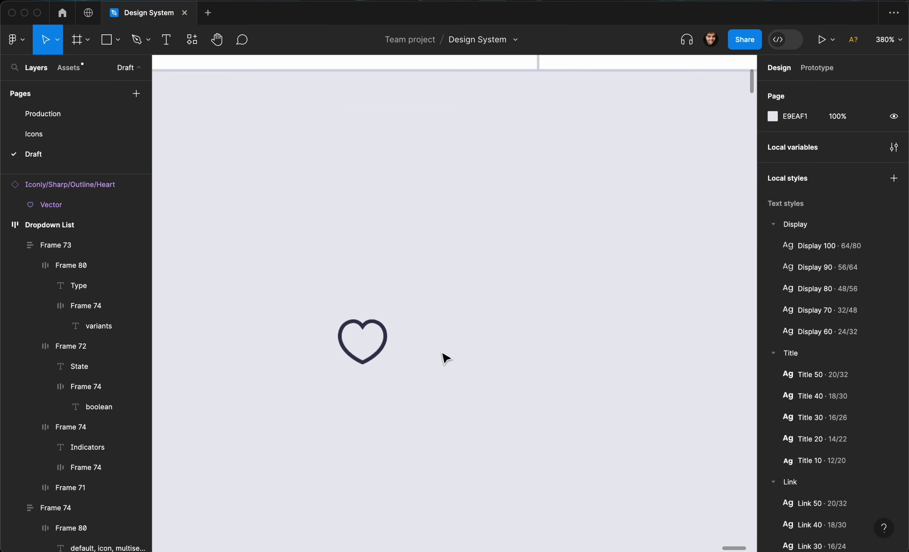
pyautogui.doubleClick(384, 346)
pyautogui.scroll(-5, 383, 345)
pyautogui.click(434, 338)
pyautogui.scroll(-3, 433, 339)
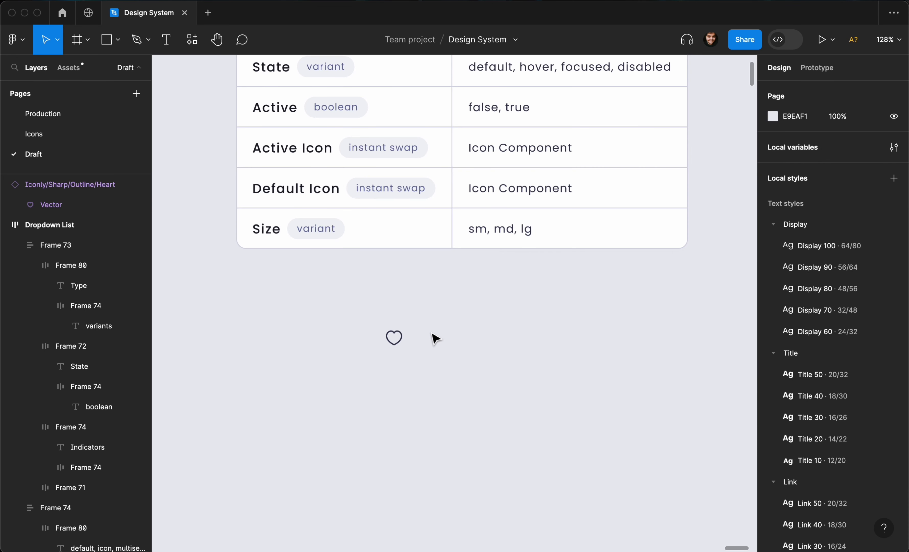
# Add a text layer reading "3,501" beside the heart icon
pyautogui.press('t')
pyautogui.click(419, 336)
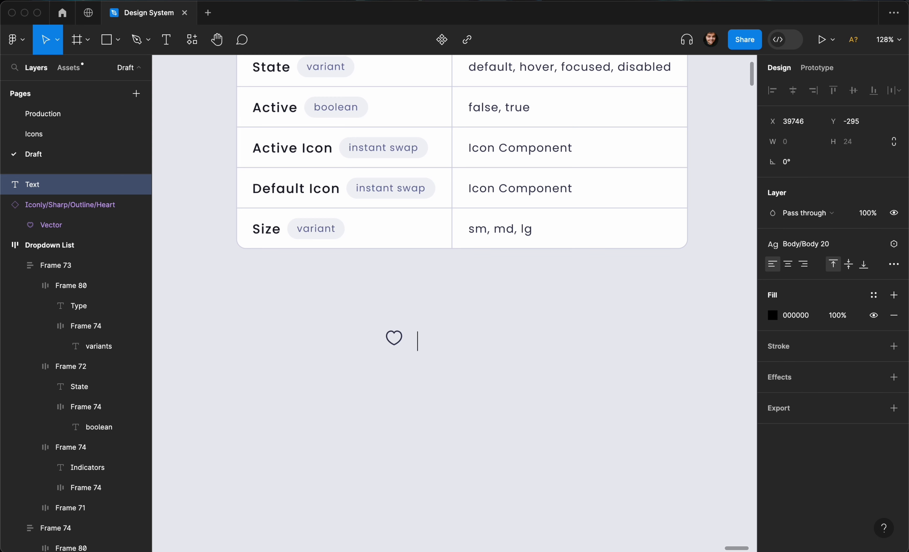
pyautogui.write('3,501')
pyautogui.click(420, 316)
pyautogui.scroll(1, 420, 317)
pyautogui.scroll(-1, 420, 317)
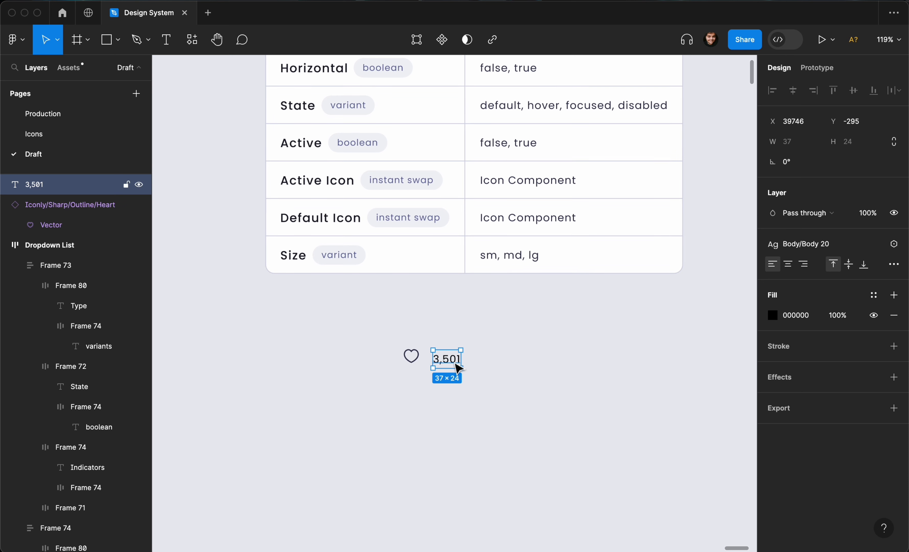
# Change the counter text to "3,541" and move it closer to the heart icon, aligned level with it
pyautogui.doubleClick(455, 363)
pyautogui.moveTo(452, 362); pyautogui.dragTo(457, 362)
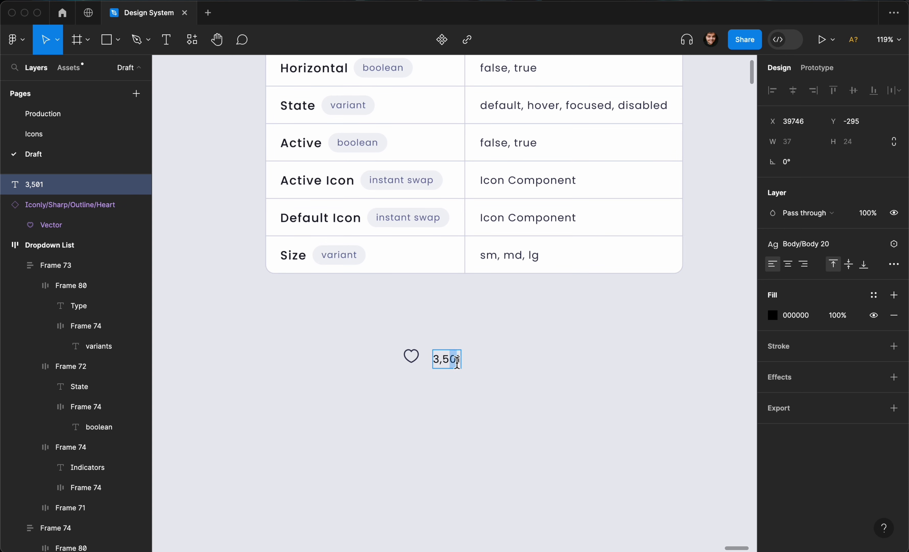
pyautogui.write('4')
pyautogui.press('Escape')
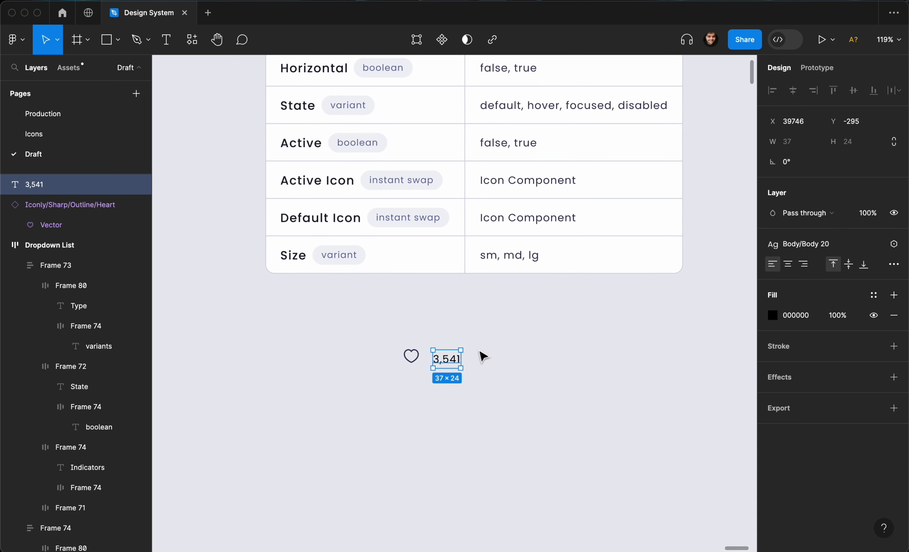
pyautogui.moveTo(454, 360); pyautogui.dragTo(449, 356)
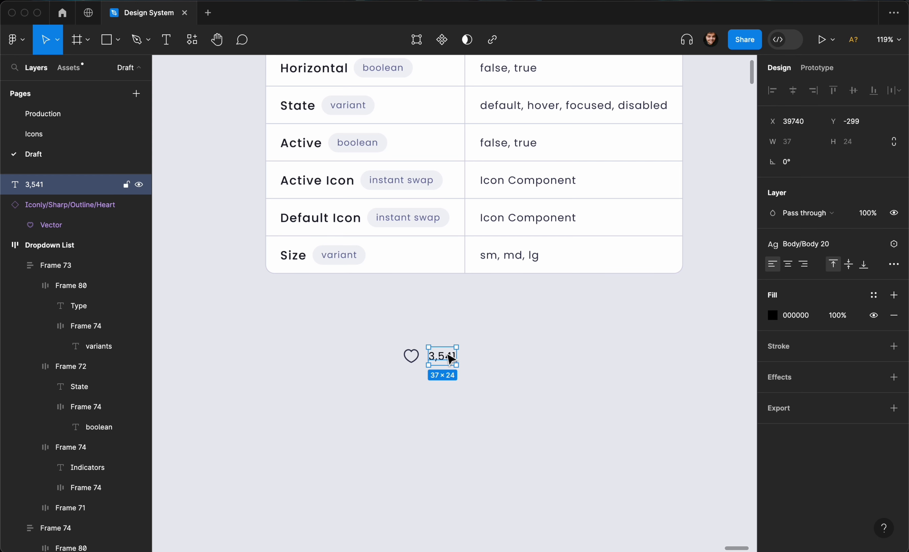
# Resize the heart icon to 20 × 20
pyautogui.click(798, 246)
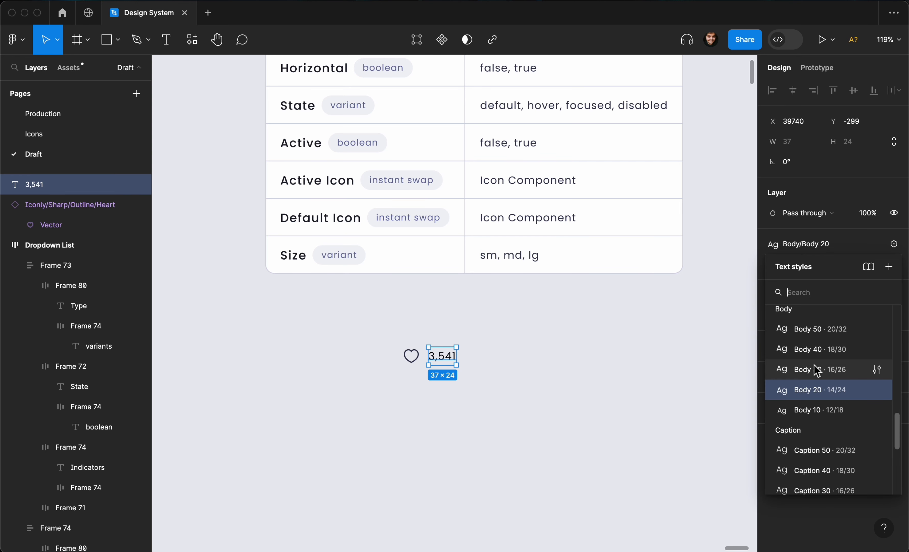
pyautogui.click(573, 361)
pyautogui.click(412, 357)
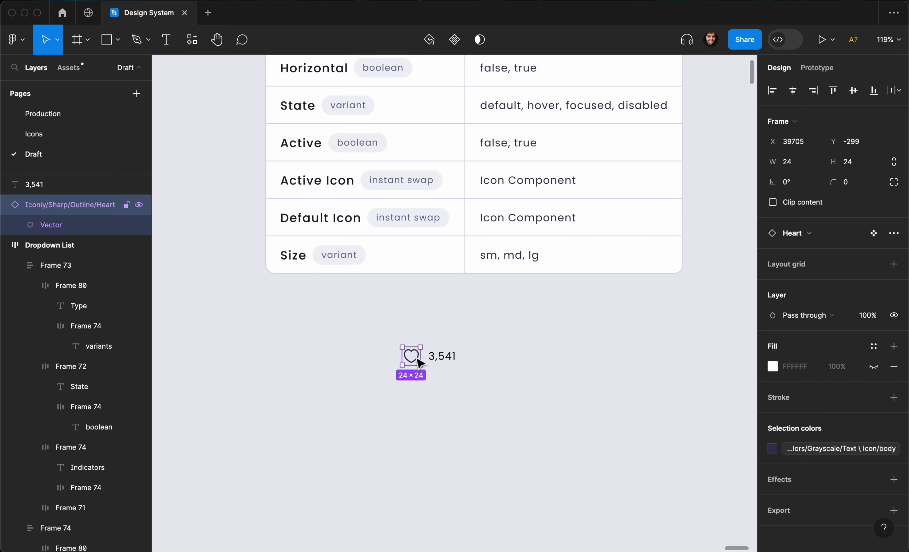
pyautogui.hscroll(-2, 416, 365)
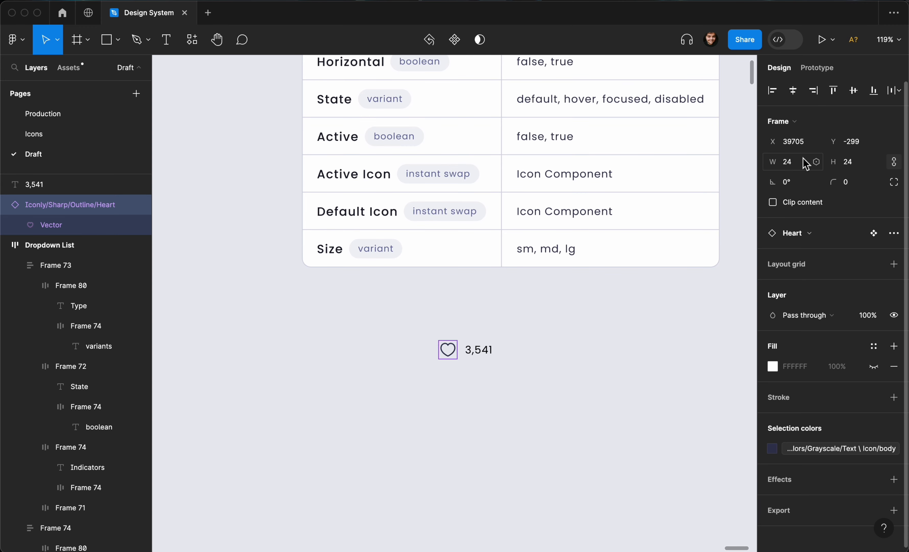
pyautogui.click(798, 166)
pyautogui.press('Return')
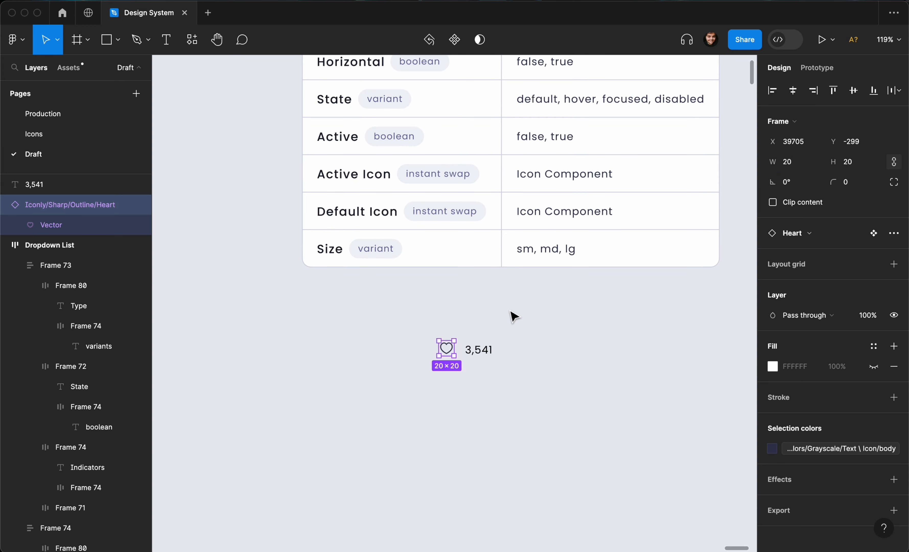
# Wrap the heart icon and the 3,541 text together in an auto layout frame
pyautogui.scroll(5, 513, 313)
pyautogui.moveTo(513, 315); pyautogui.dragTo(343, 476)
pyautogui.hotkey('shift', 'a')
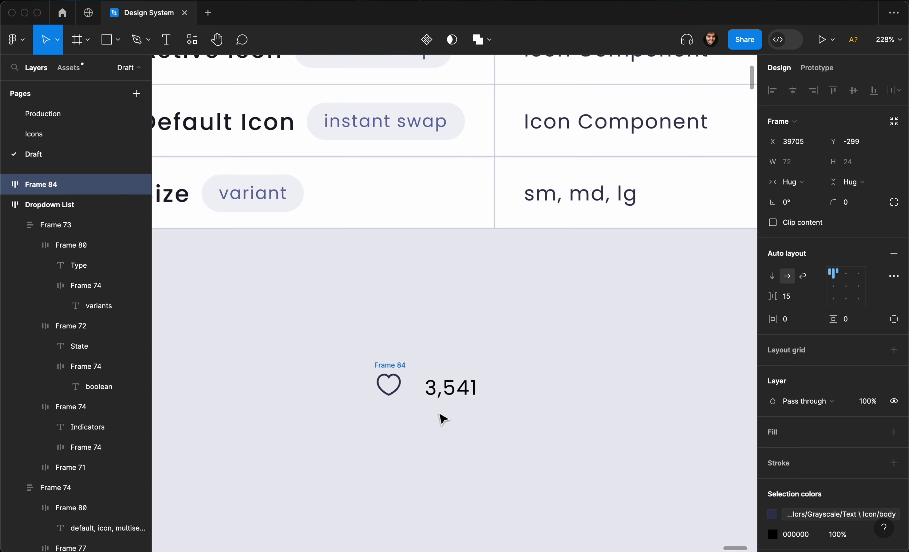
# Apply the Body 10 text style to the 3,541 counter text
pyautogui.click(469, 398)
pyautogui.click(823, 266)
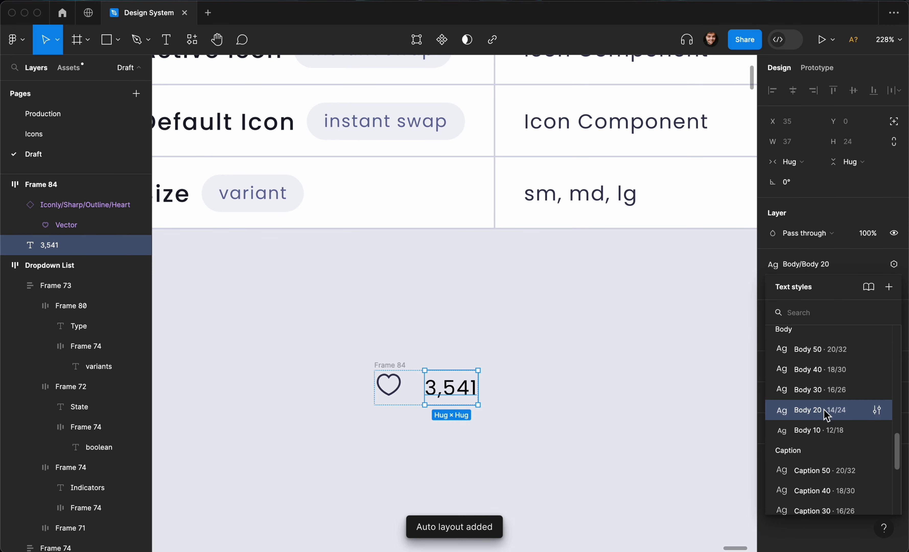
pyautogui.click(822, 427)
pyautogui.click(513, 346)
# Switch the heart and counter frame to a vertical auto layout with top-centre alignment
pyautogui.click(427, 376)
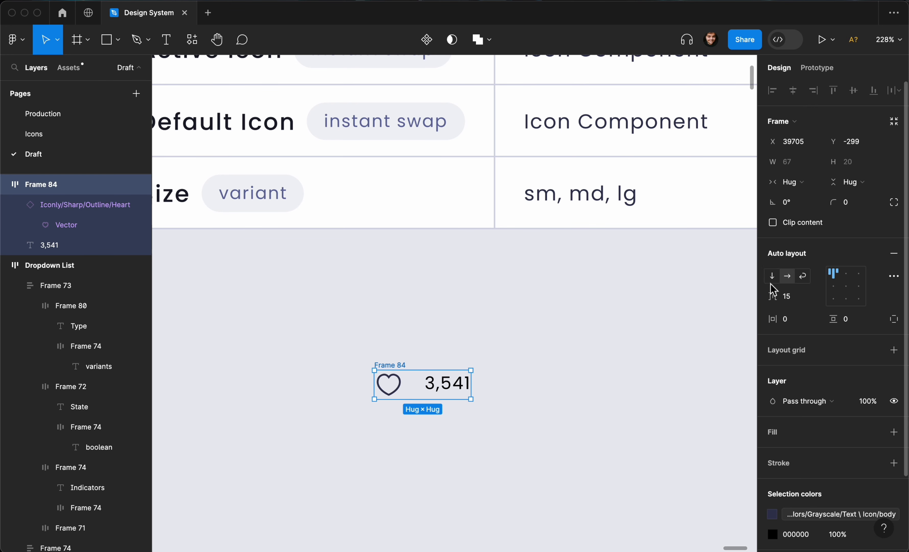
pyautogui.click(812, 297)
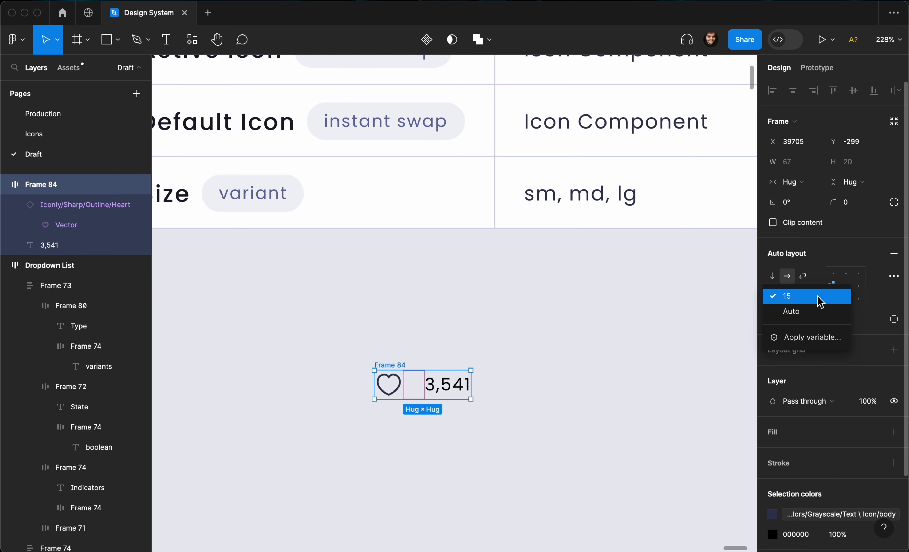
pyautogui.click(816, 262)
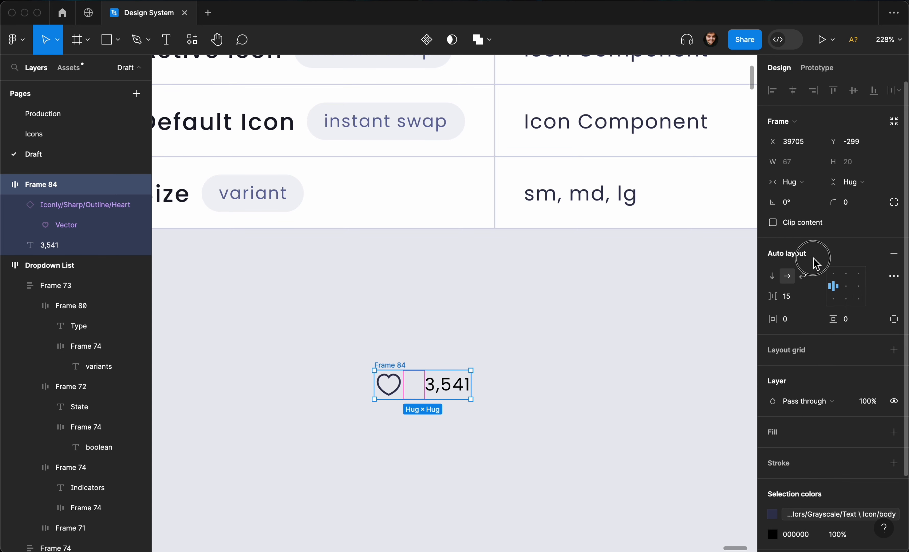
pyautogui.click(771, 277)
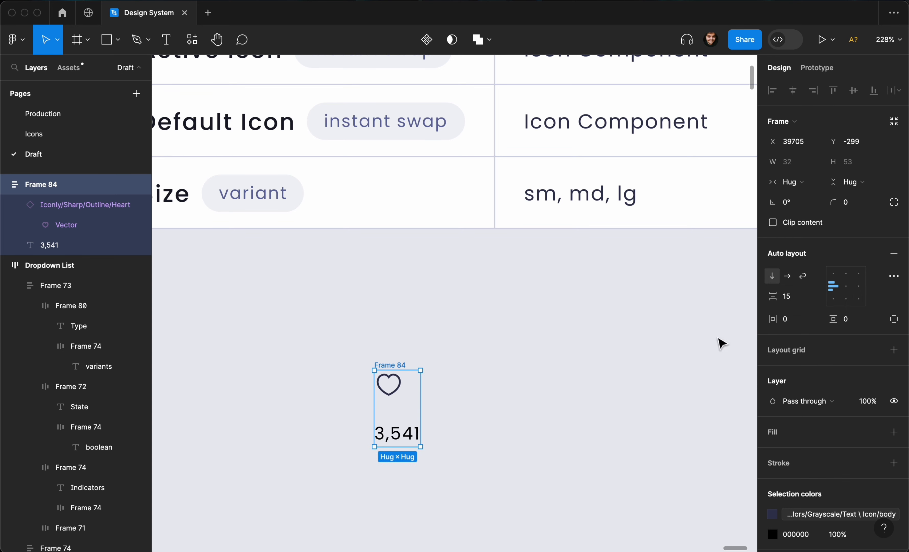
pyautogui.click(846, 274)
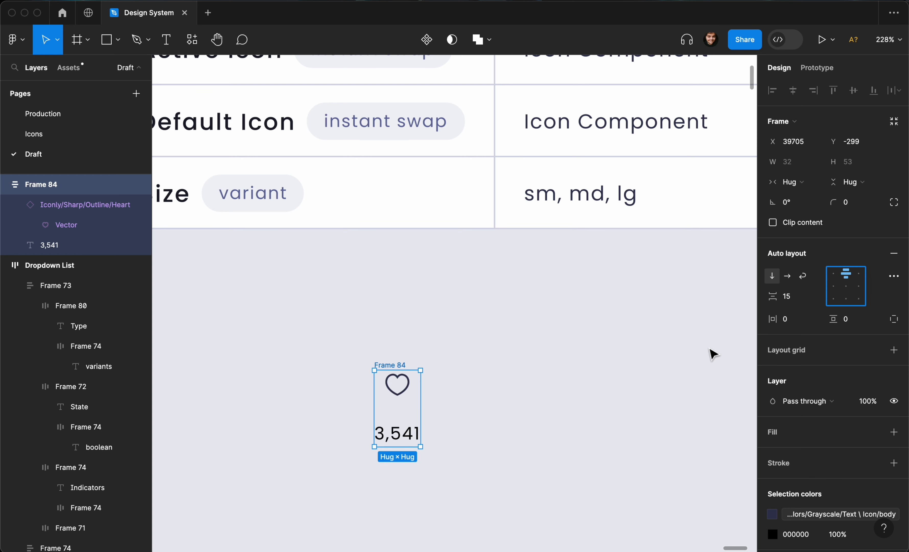
# Apply the 3xs spacing variable (2) to the gap between the heart icon and the counter text
pyautogui.click(817, 298)
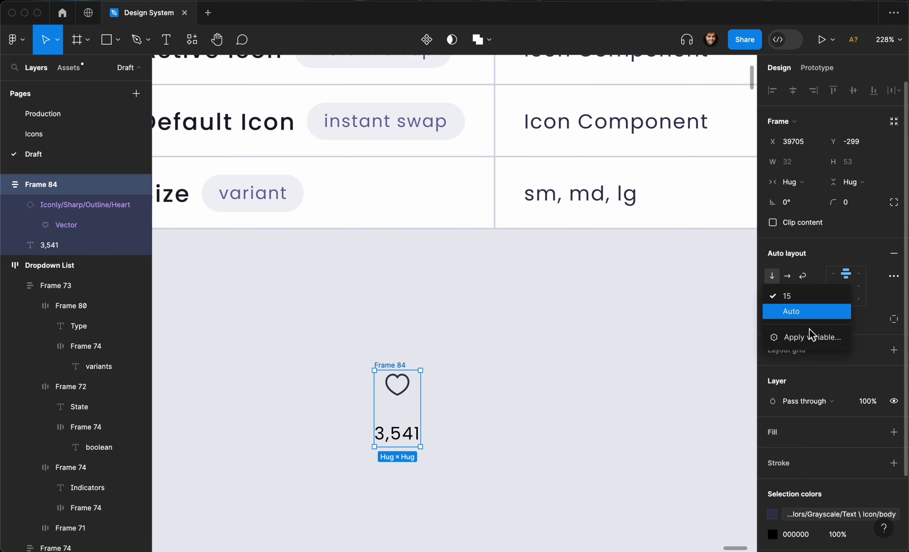
pyautogui.click(811, 337)
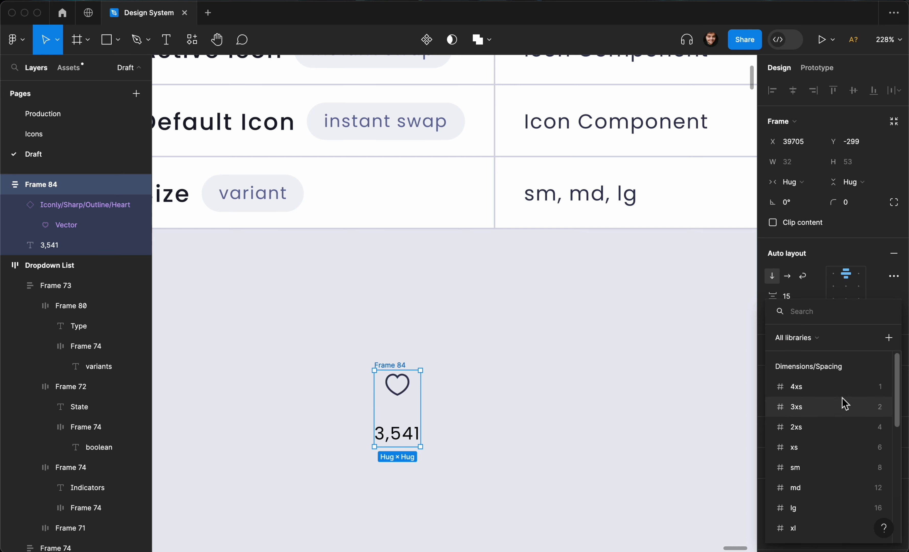
pyautogui.press('Escape')
pyautogui.click(521, 383)
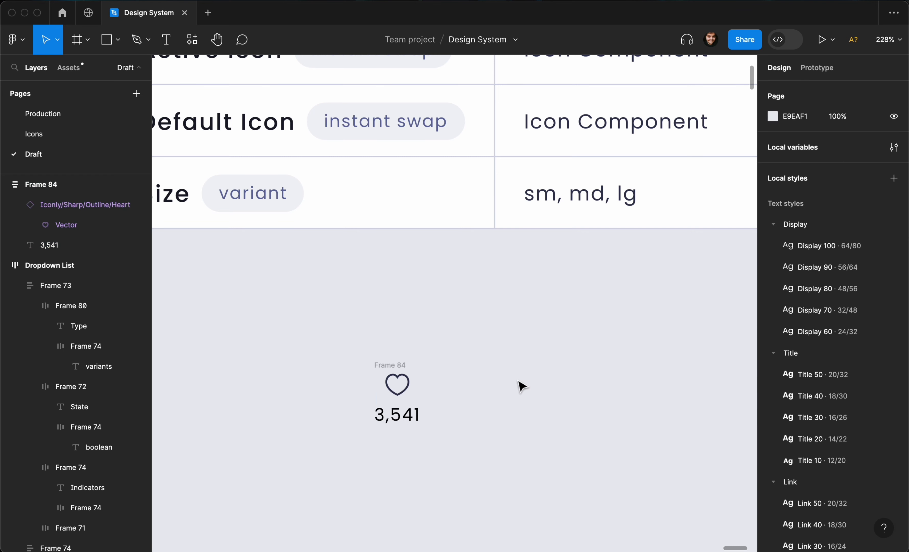
# Reposition the heart and counter frame further left below the Toggle Counter table and convert it into a component
pyautogui.scroll(-5, 522, 384)
pyautogui.click(437, 369)
pyautogui.scroll(-5, 383, 357)
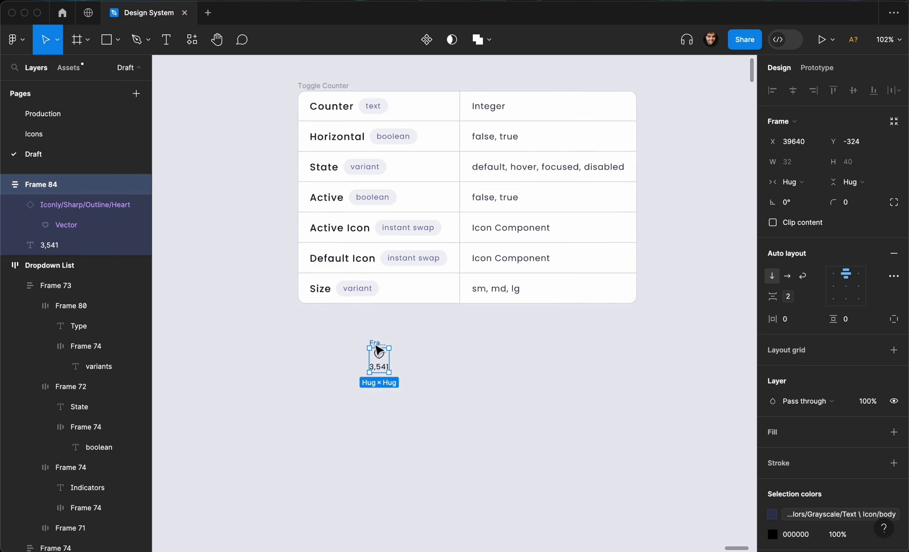
pyautogui.click(425, 40)
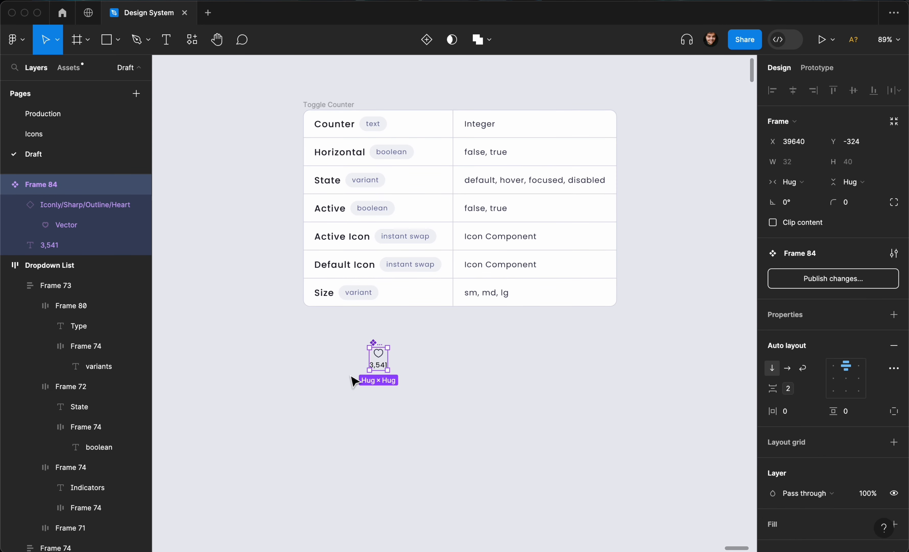
# Rename the new component as Toggle Counter
pyautogui.press('super+r')
pyautogui.write('Tog')
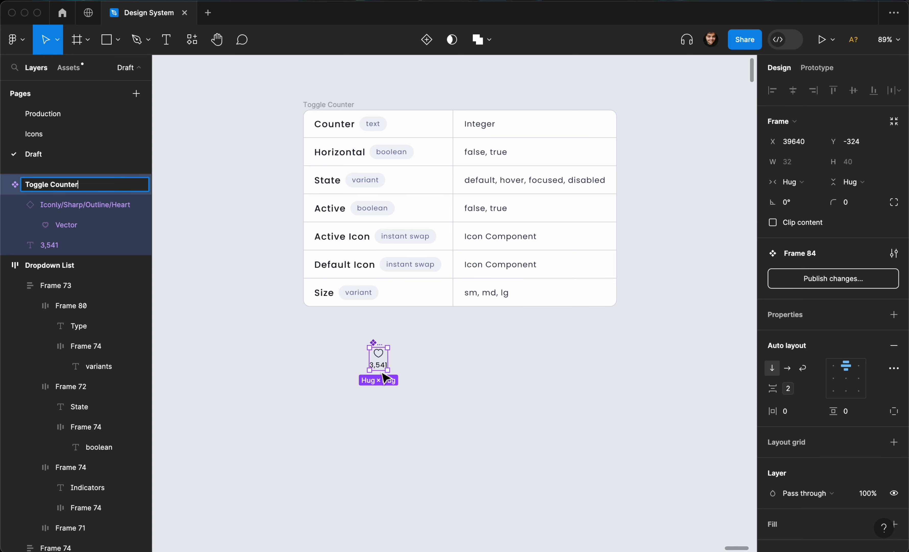
pyautogui.press('Return')
pyautogui.click(430, 377)
# Create a text property named Counter with the value 3,541 on the Toggle Counter component
pyautogui.click(373, 344)
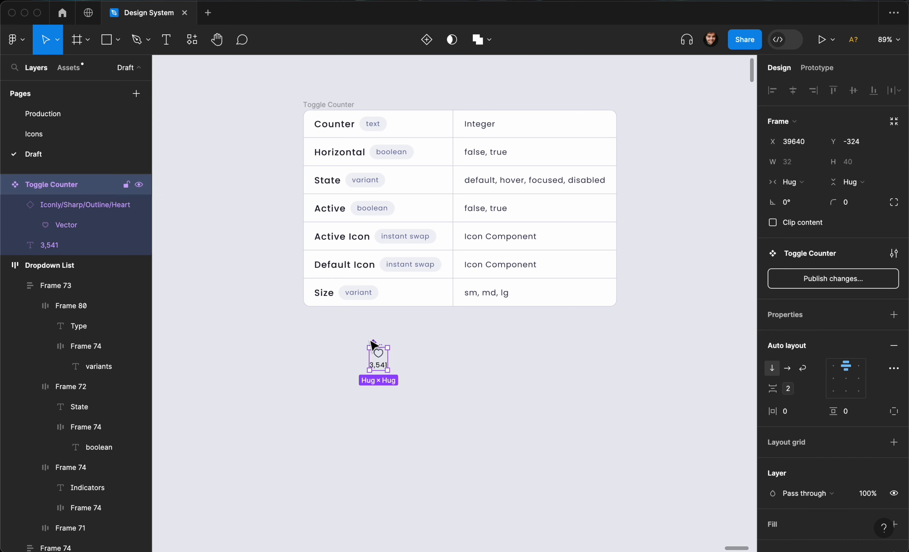
pyautogui.click(892, 315)
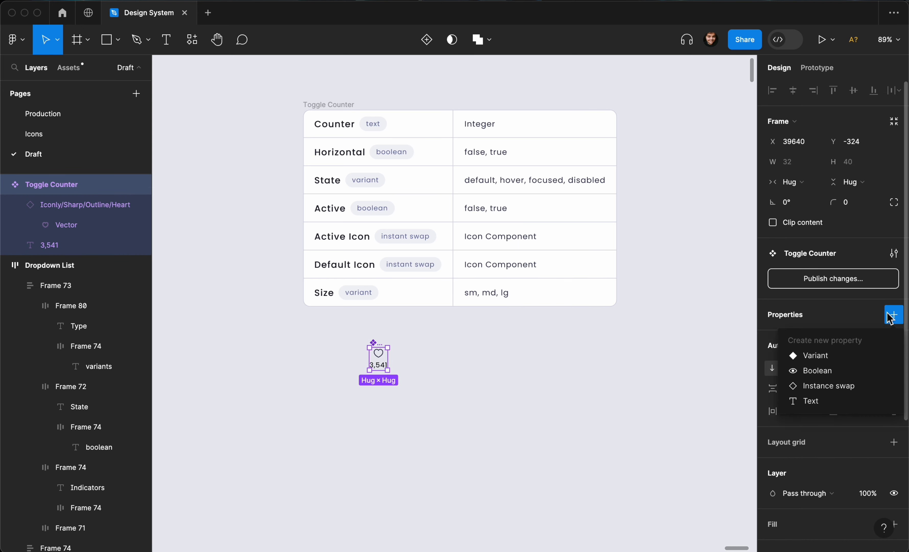
pyautogui.click(811, 401)
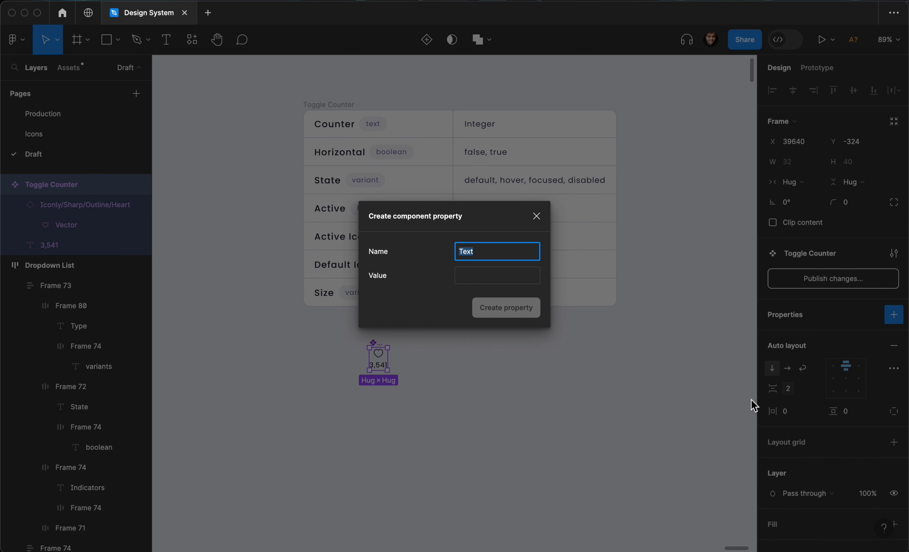
pyautogui.write('Counter')
pyautogui.click(520, 277)
pyautogui.write('3,541')
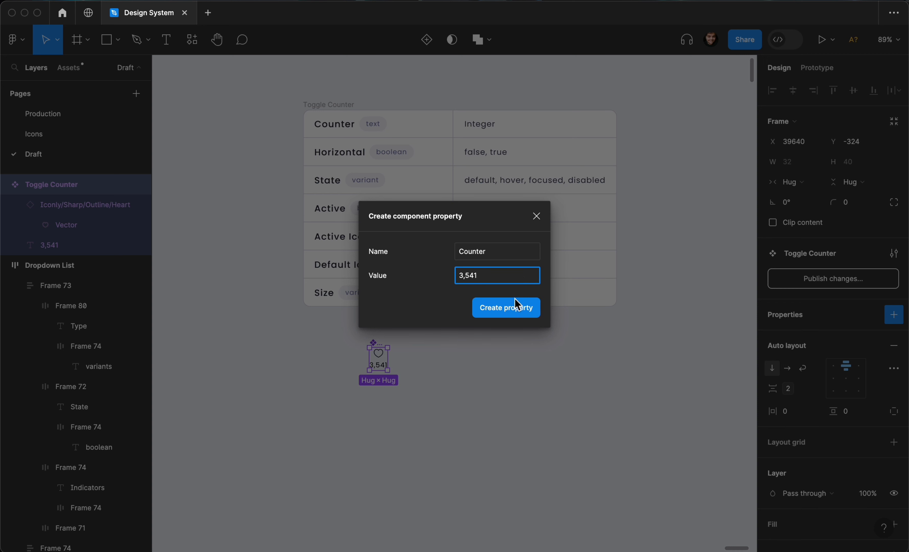
pyautogui.click(516, 308)
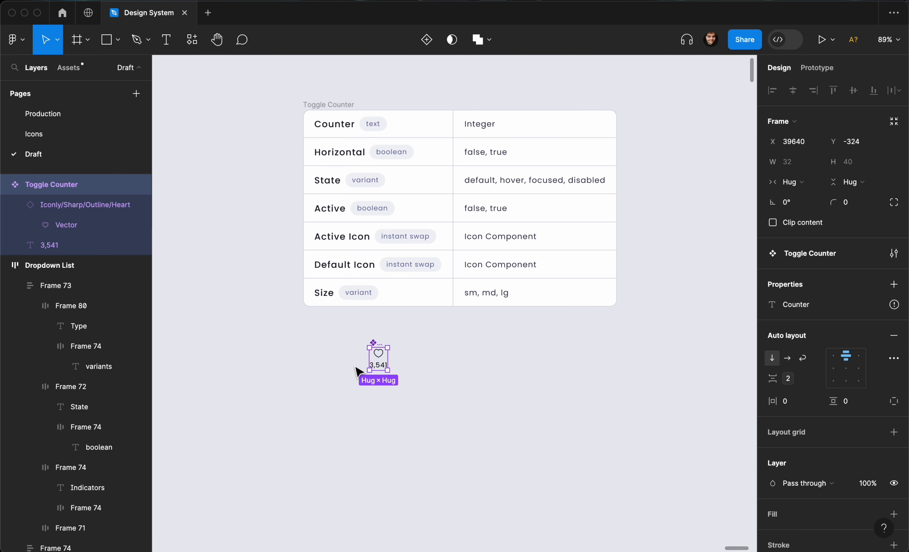
# Move the component slightly to the left and bind its number text to the Counter property
pyautogui.moveTo(382, 348); pyautogui.dragTo(357, 348)
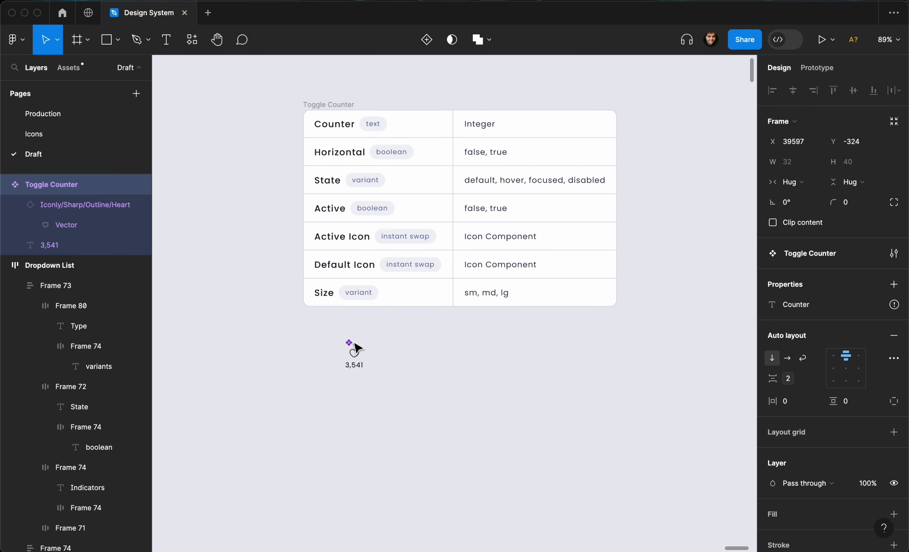
pyautogui.click(355, 366)
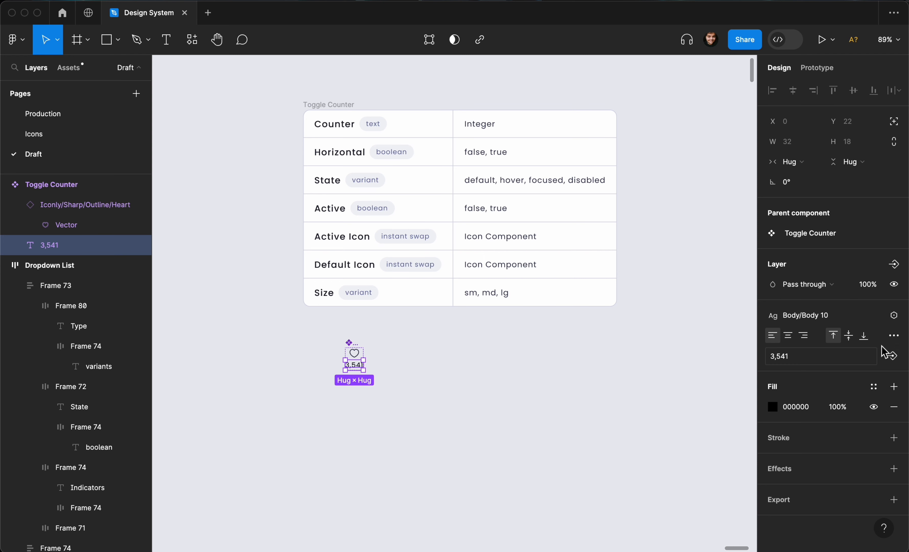
pyautogui.click(892, 356)
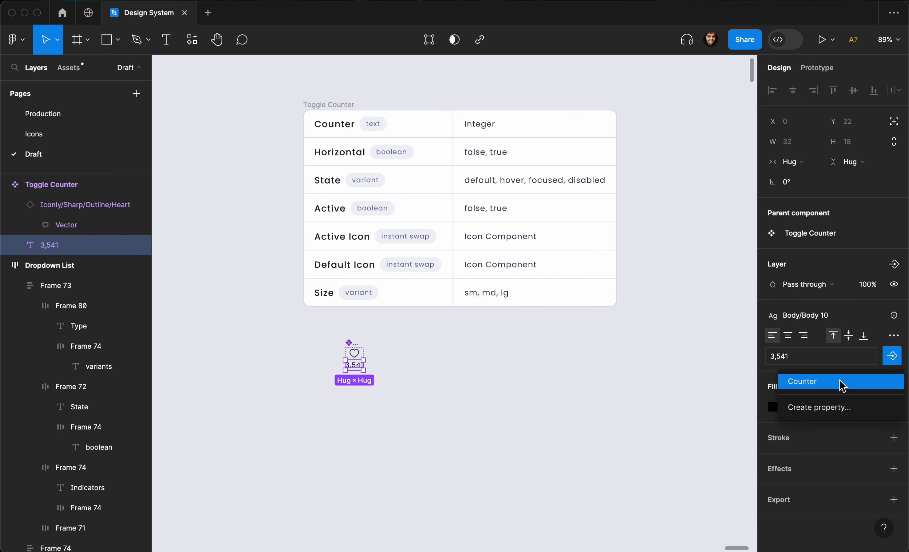
pyautogui.click(819, 388)
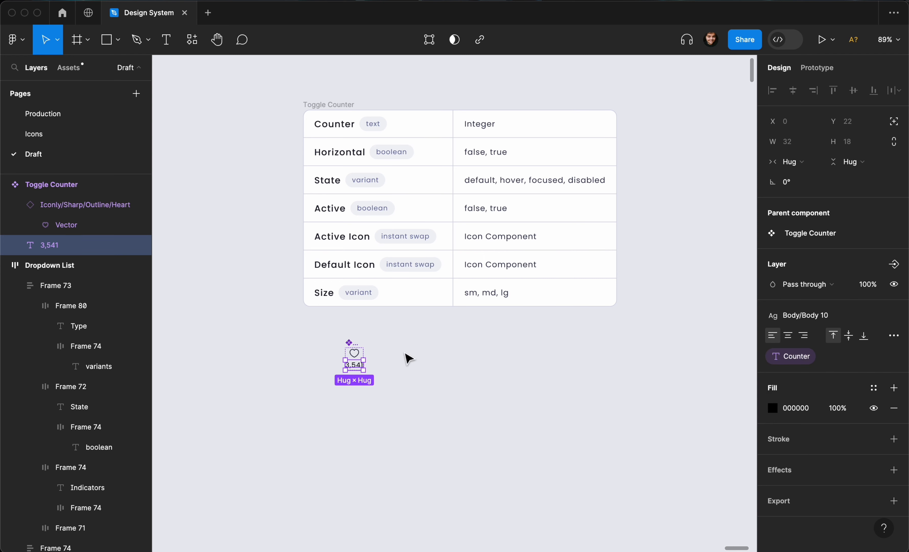
# Create an instance swap property named Default Icon on the Toggle Counter component, with a Heart icon as its value
pyautogui.click(355, 350)
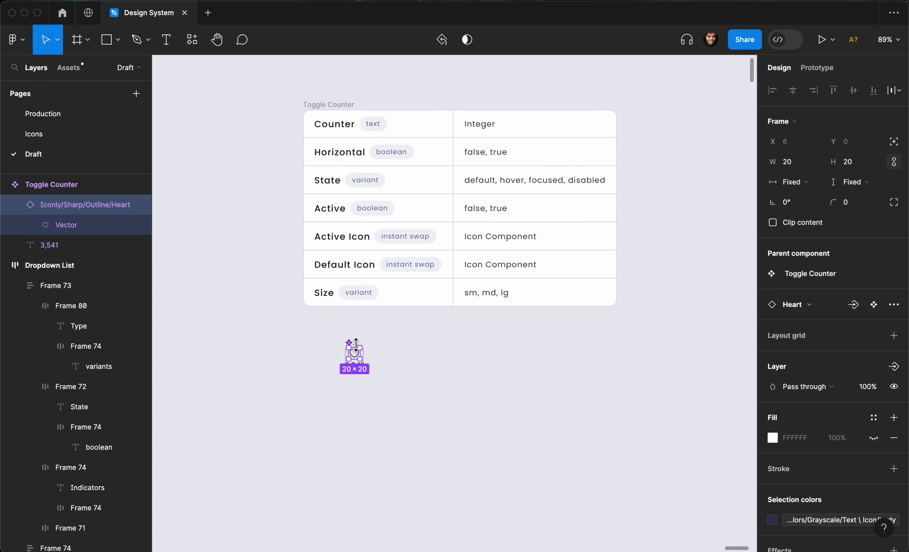
pyautogui.click(348, 341)
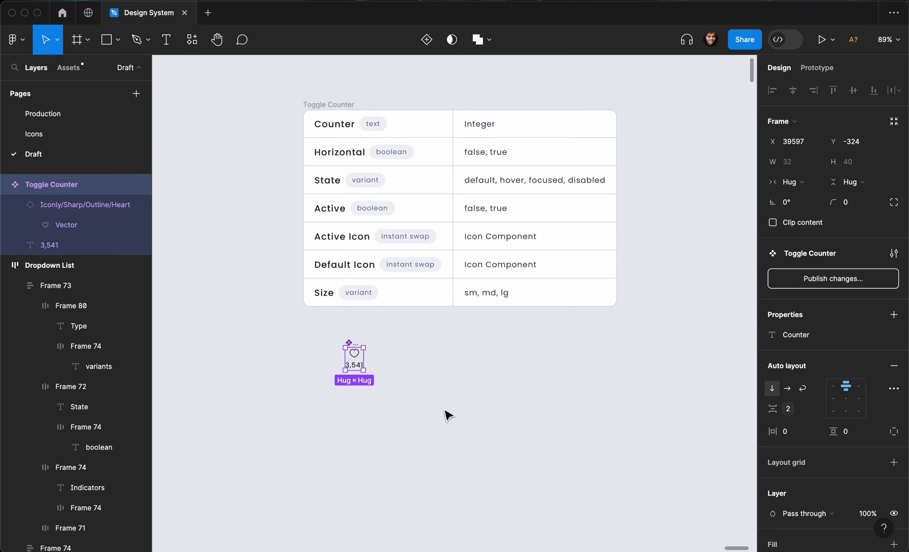
pyautogui.click(893, 314)
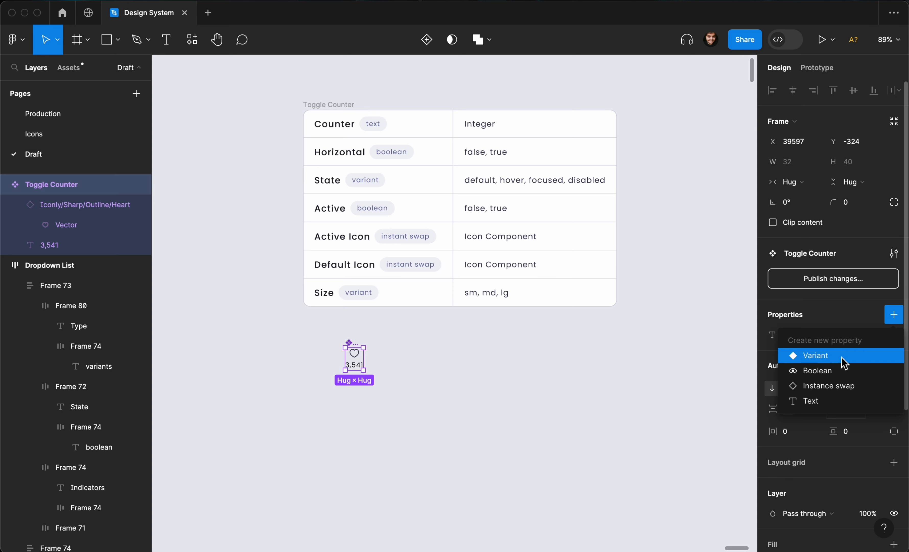
pyautogui.click(826, 384)
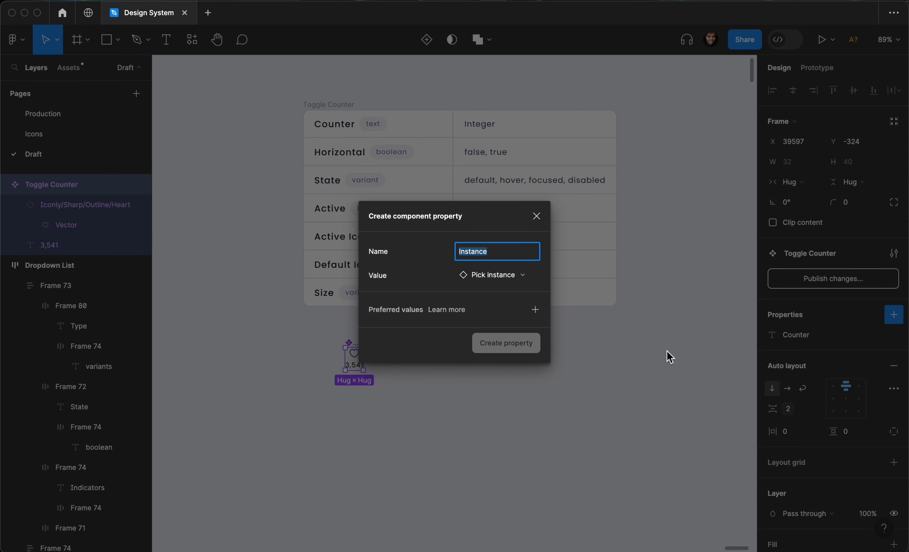
pyautogui.write('Default Icon')
pyautogui.click(516, 275)
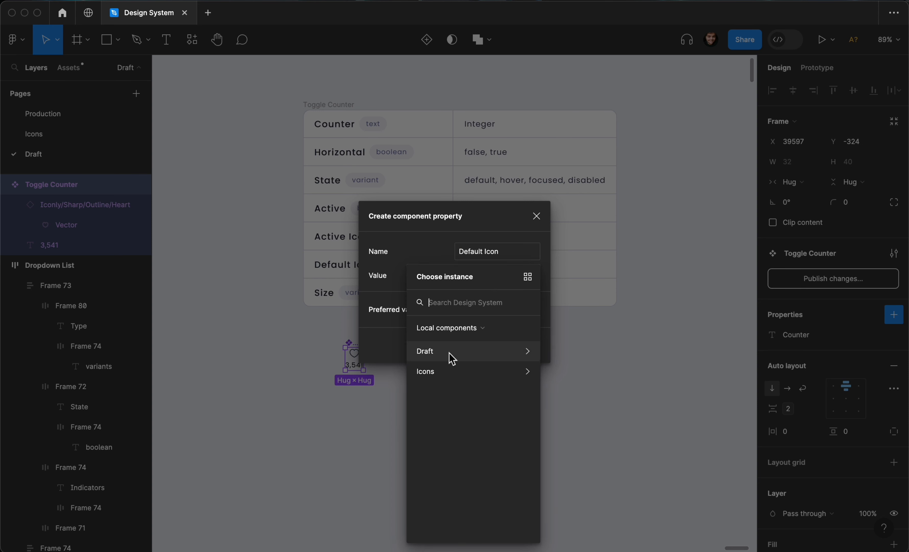
pyautogui.write('heart')
pyautogui.scroll(-8, 449, 379)
pyautogui.scroll(-8, 450, 383)
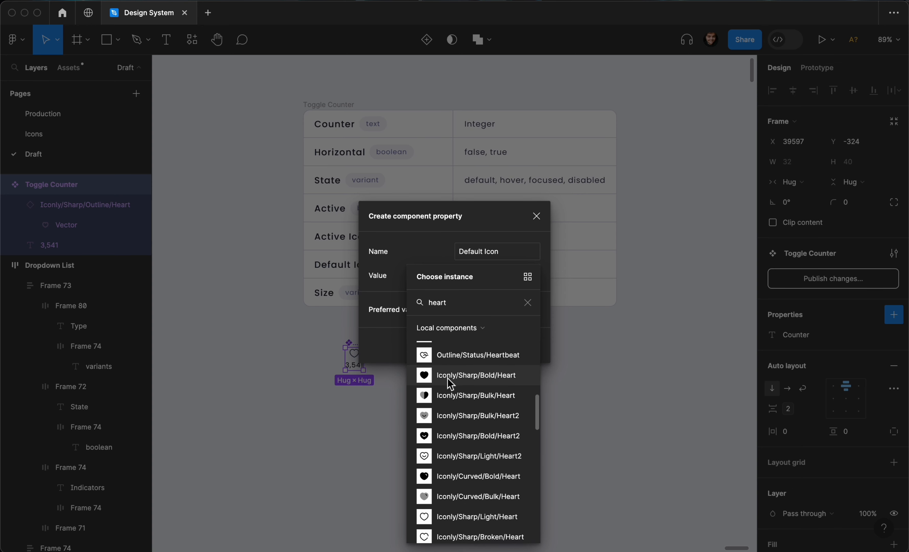
pyautogui.click(450, 408)
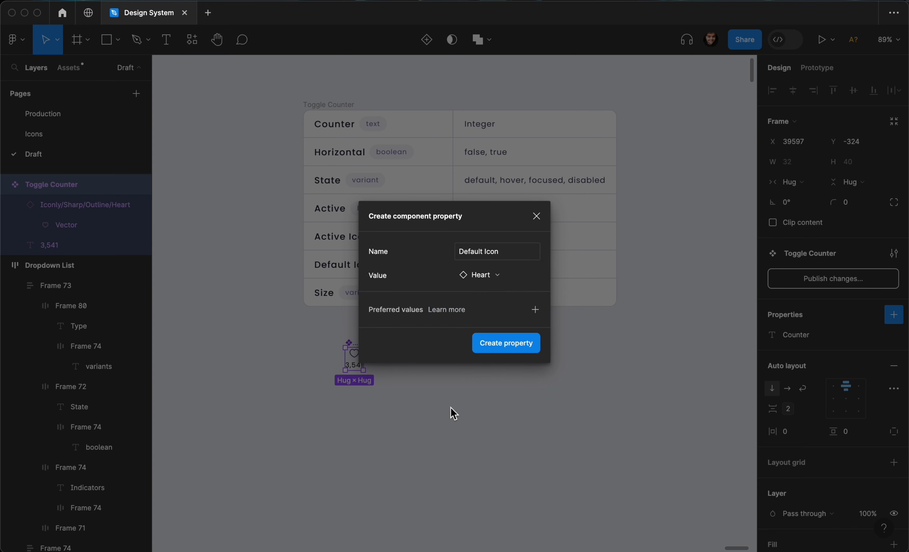
pyautogui.click(512, 351)
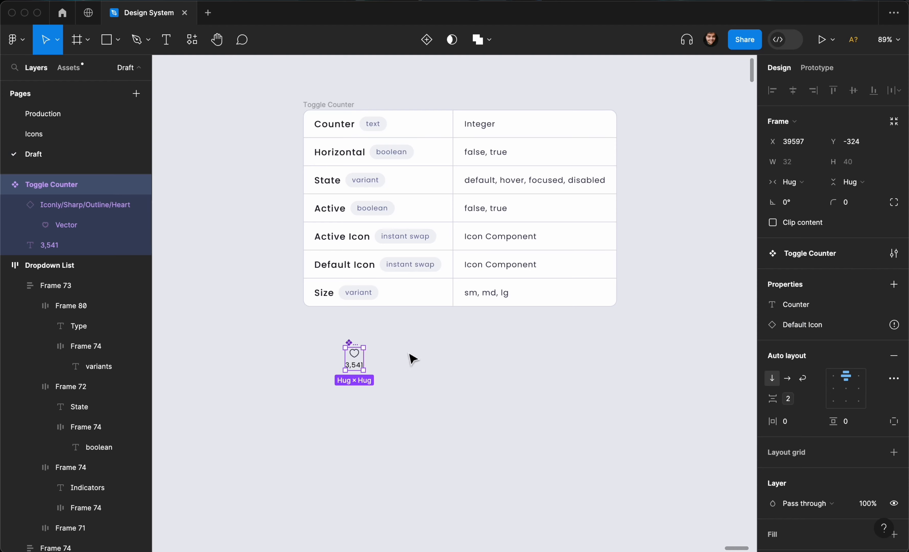
# Bind the heart icon inside the Toggle Counter component to the Default Icon property
pyautogui.click(357, 358)
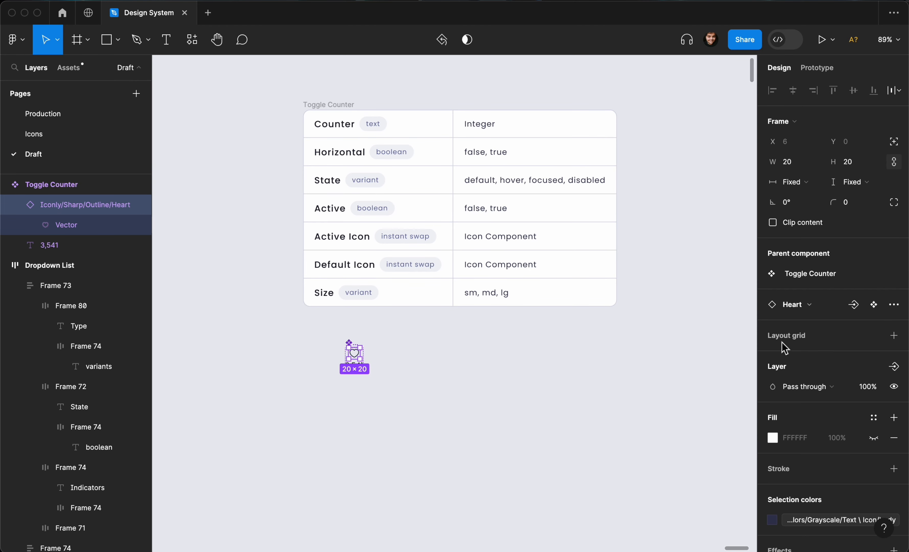
pyautogui.click(853, 305)
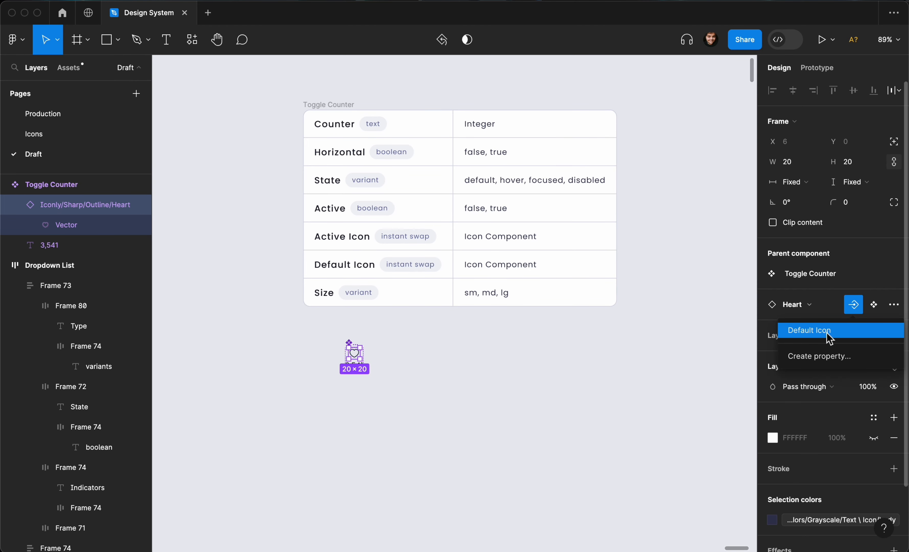
pyautogui.press('Return')
pyautogui.click(498, 373)
# Apply the library colour Colors/Grayscale/Text \ Icon/body to the Toggle Counter component's black icon and text
pyautogui.click(355, 353)
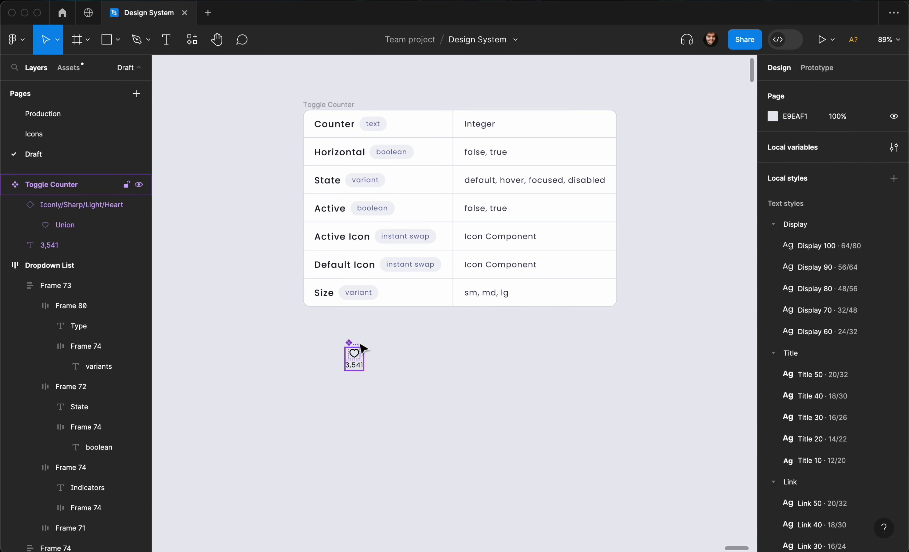
pyautogui.scroll(-5, 854, 408)
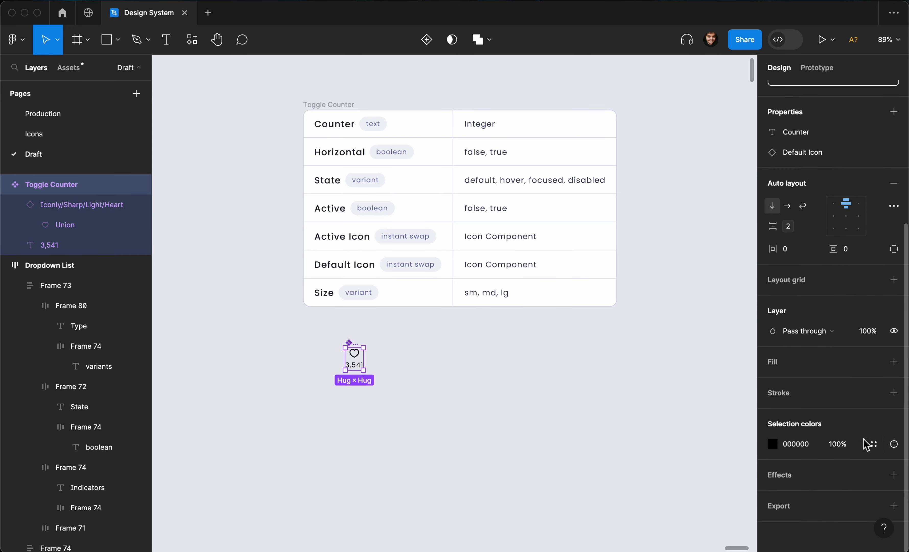
pyautogui.click(874, 443)
pyautogui.write('bod')
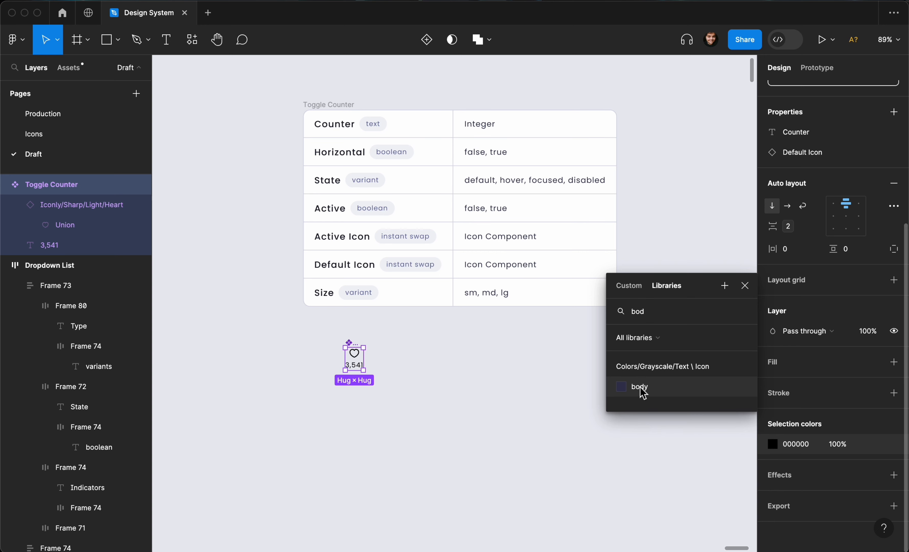
pyautogui.click(649, 387)
pyautogui.click(398, 374)
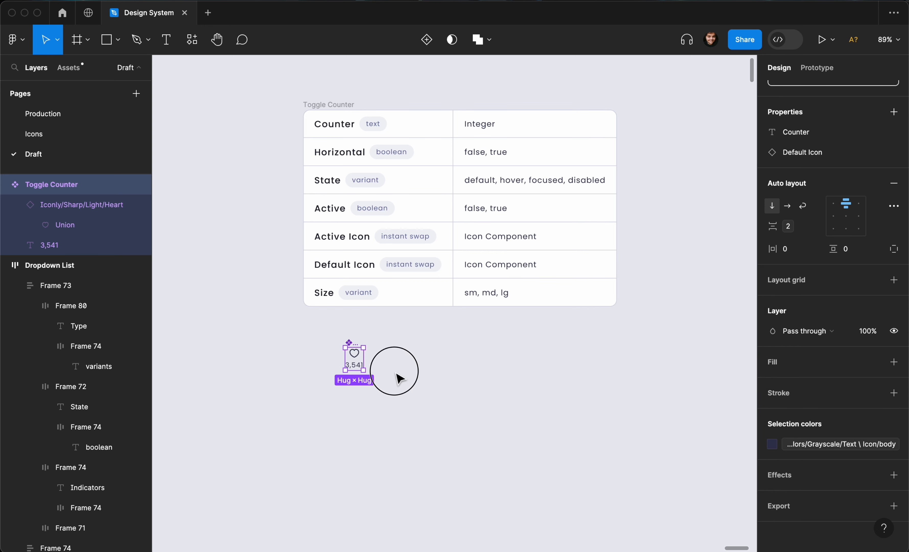
# Move the Toggle Counter component slightly up and to the left beneath the property table
pyautogui.moveTo(355, 342)
pyautogui.mouseDown()
pyautogui.moveTo(334, 329)
pyautogui.moveTo(338, 338)
pyautogui.mouseUp()
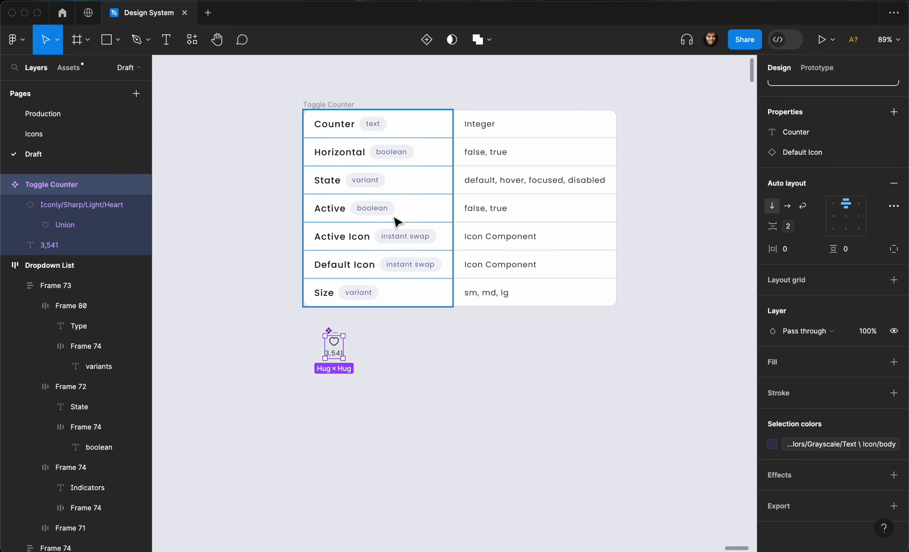
pyautogui.scroll(3, 321, 349)
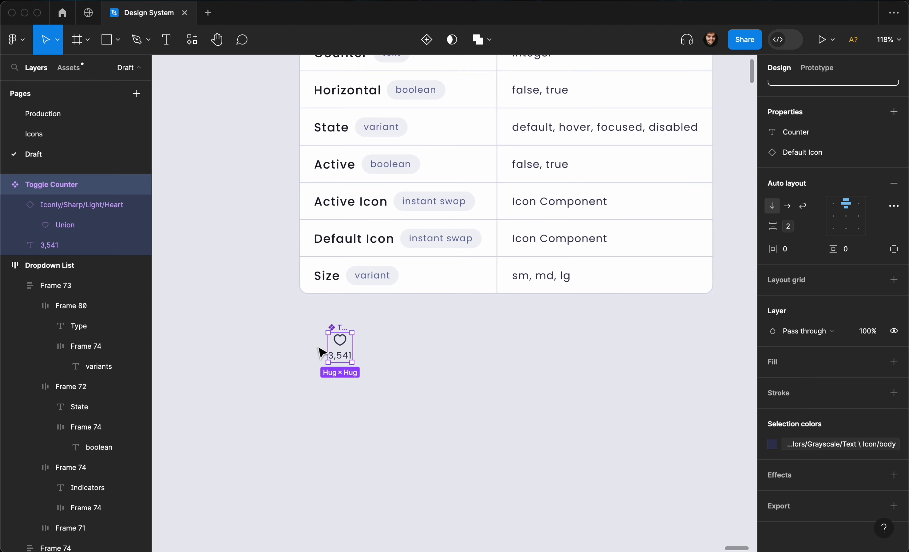
pyautogui.scroll(3, 322, 351)
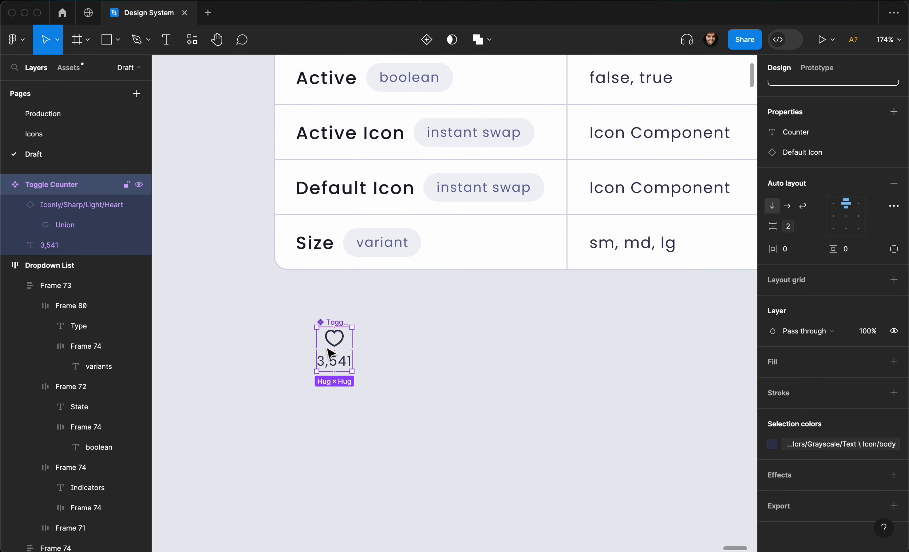
pyautogui.scroll(-3, 341, 351)
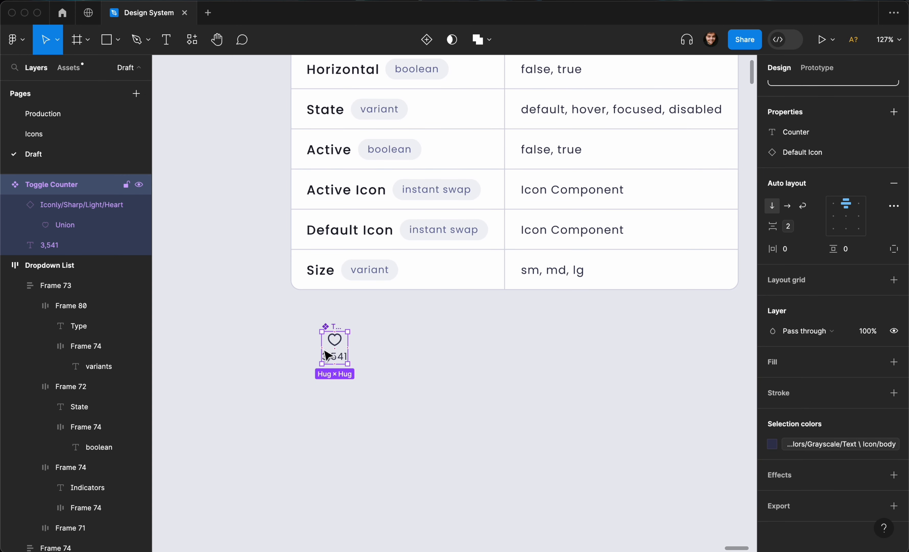
# Set the component's horizontal padding to the sm spacing variable (8) and its vertical padding to md (12)
pyautogui.click(816, 249)
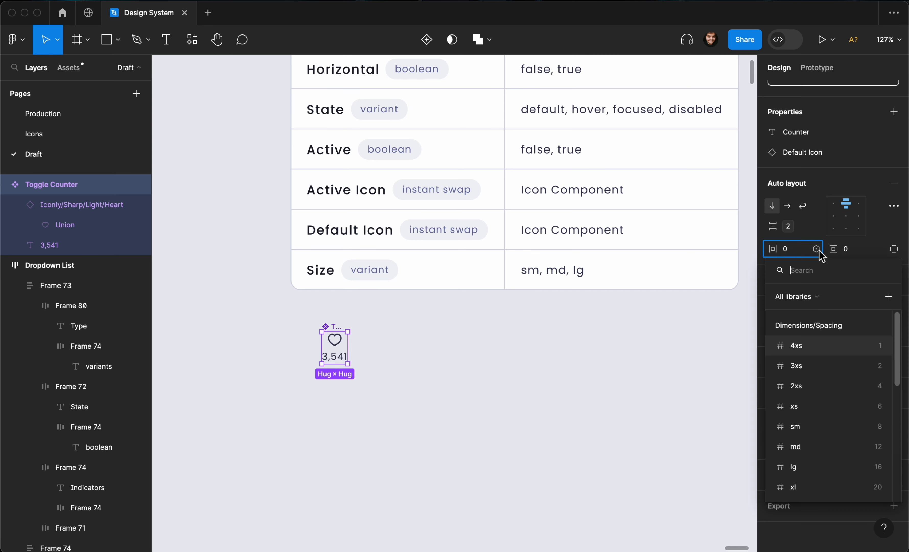
pyautogui.click(831, 425)
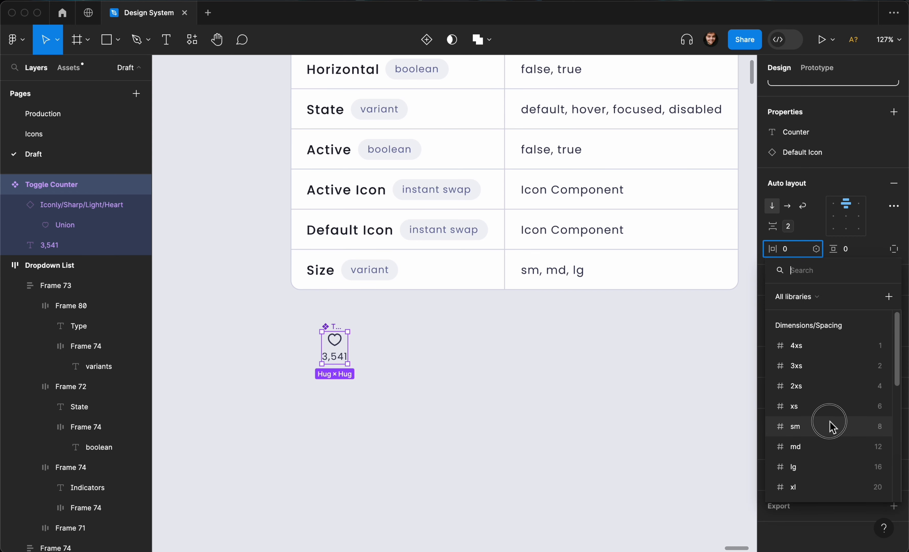
pyautogui.click(832, 425)
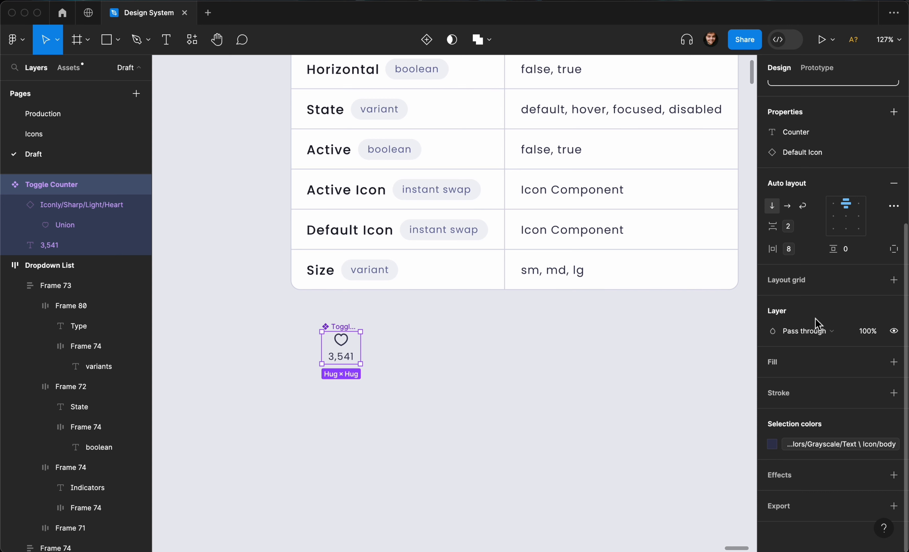
pyautogui.click(876, 248)
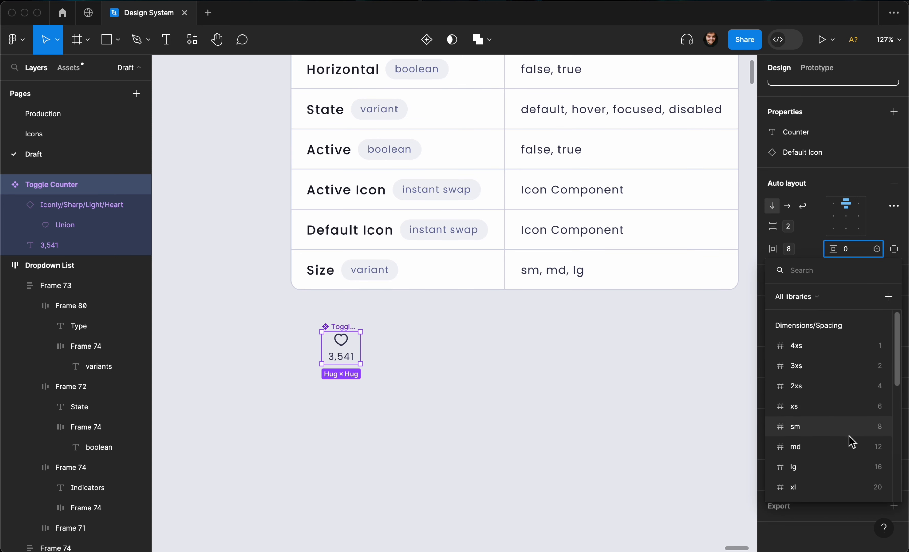
pyautogui.click(849, 446)
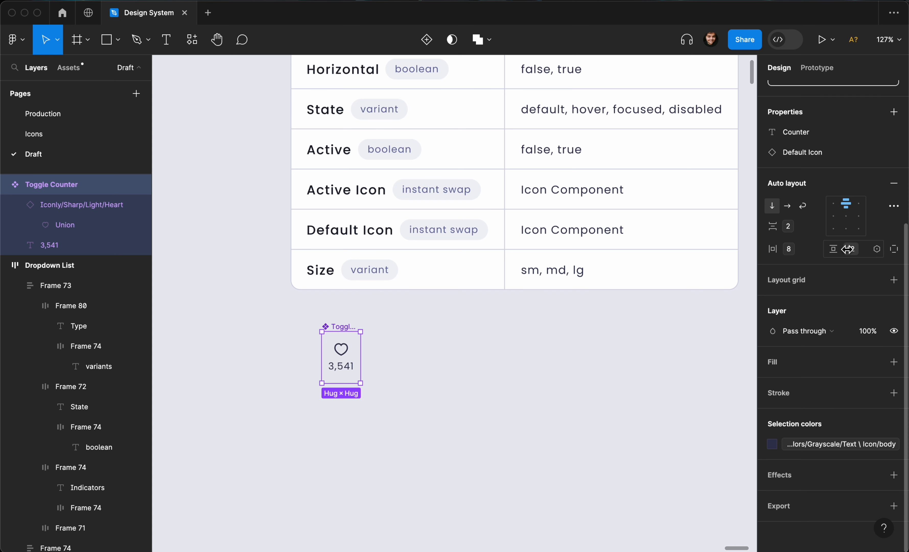
# Set the component's horizontal padding to the xs spacing variable (6) and its vertical padding to sm (8)
pyautogui.click(816, 248)
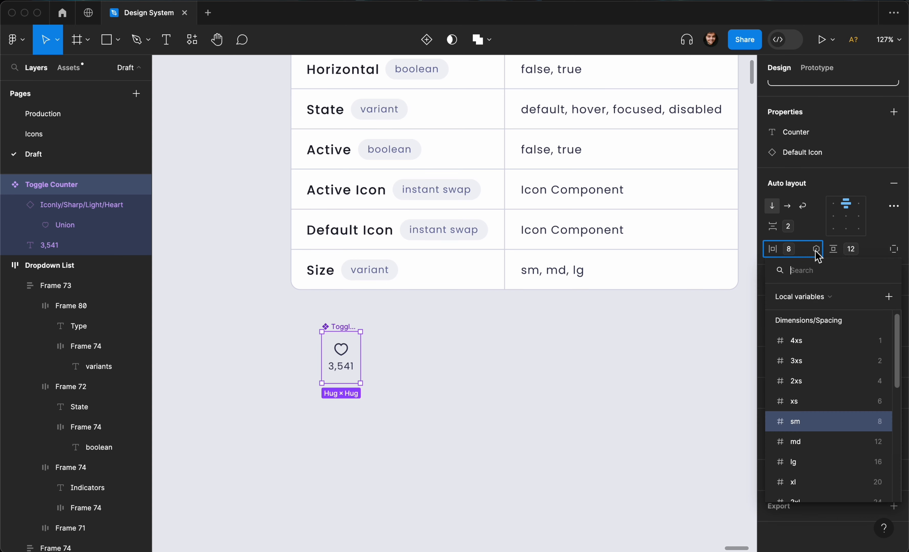
pyautogui.click(831, 402)
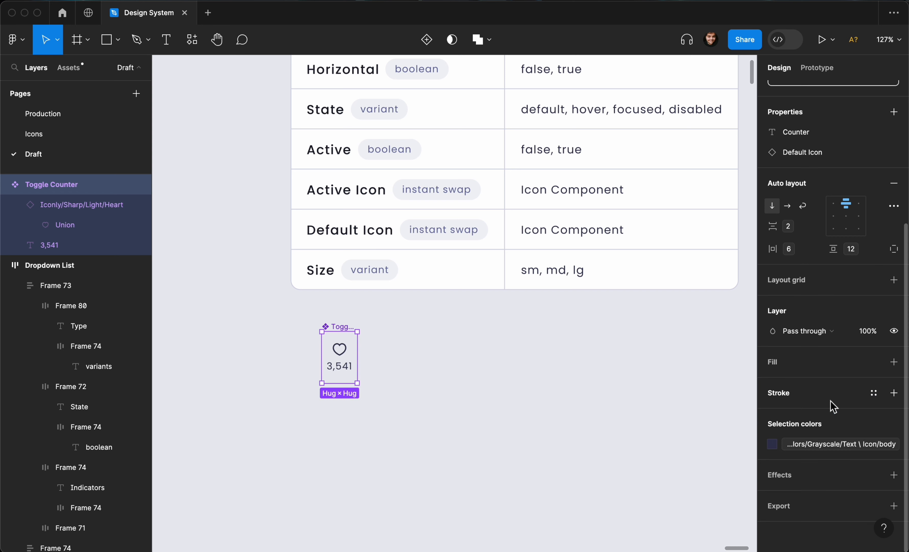
pyautogui.click(876, 249)
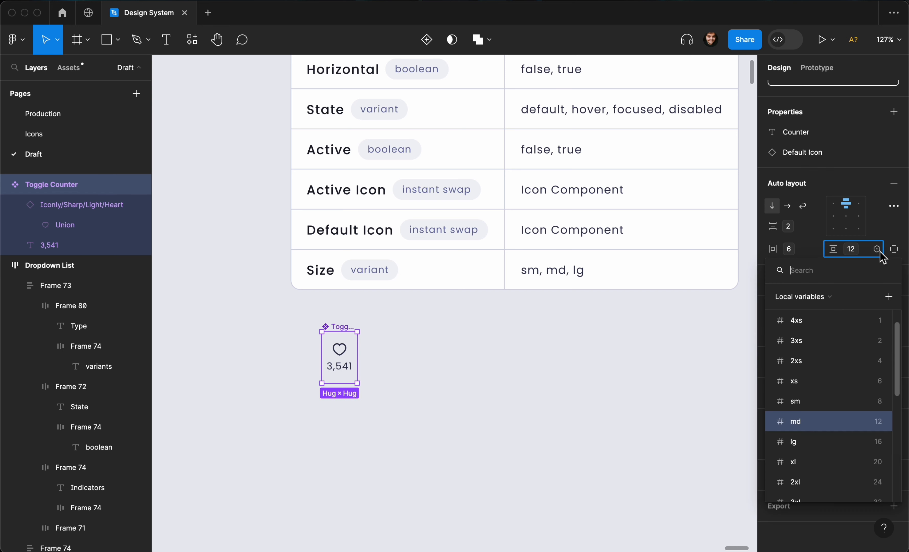
pyautogui.click(865, 402)
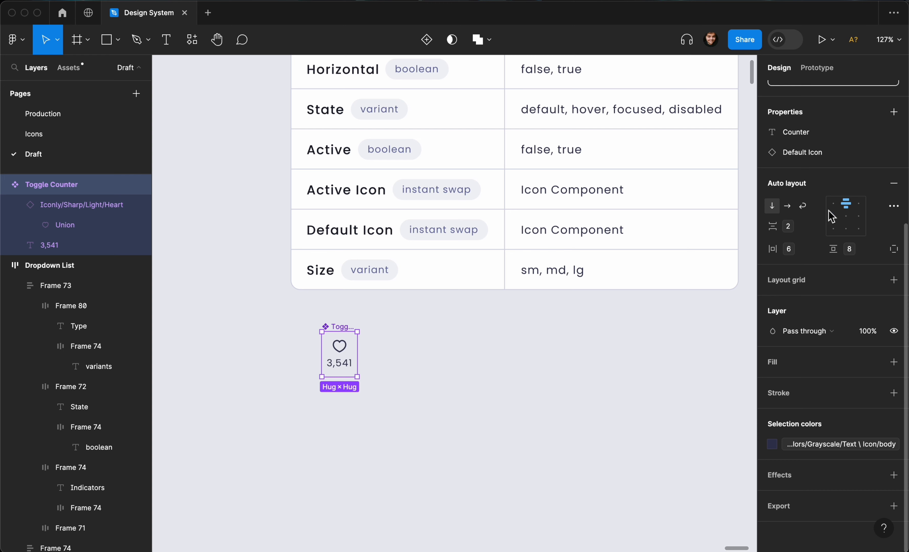
pyautogui.scroll(5, 830, 212)
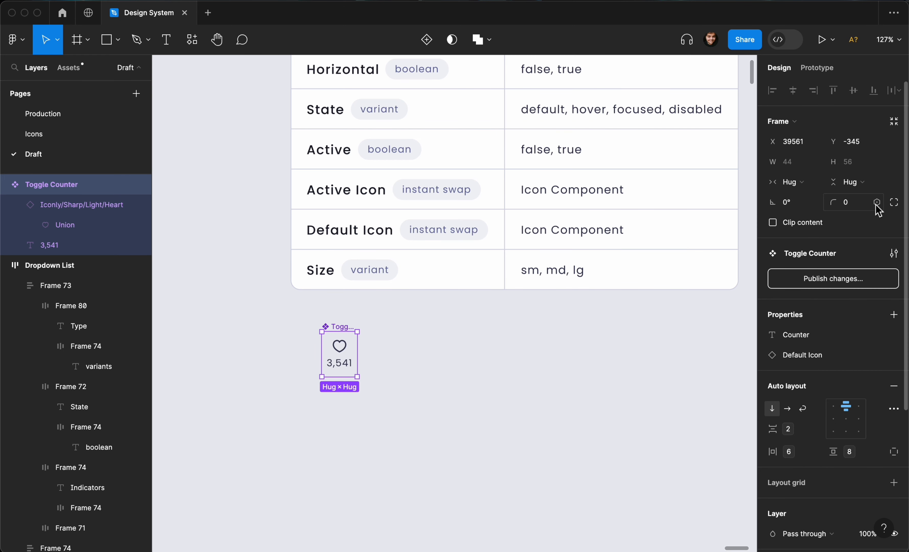
pyautogui.click(442, 405)
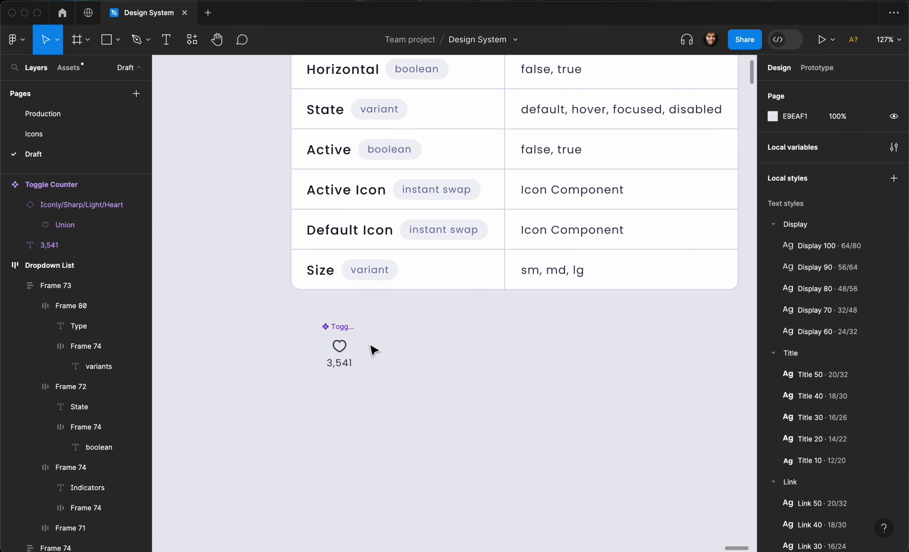
# Add a variant property to the Toggle Counter component and rename it Active
pyautogui.click(353, 332)
pyautogui.scroll(1, 353, 331)
pyautogui.scroll(-2, 353, 332)
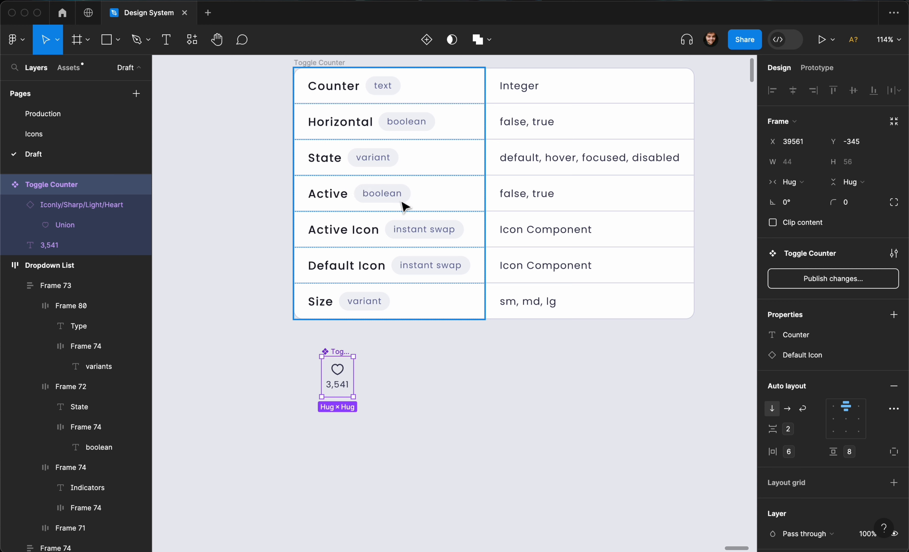
pyautogui.click(400, 371)
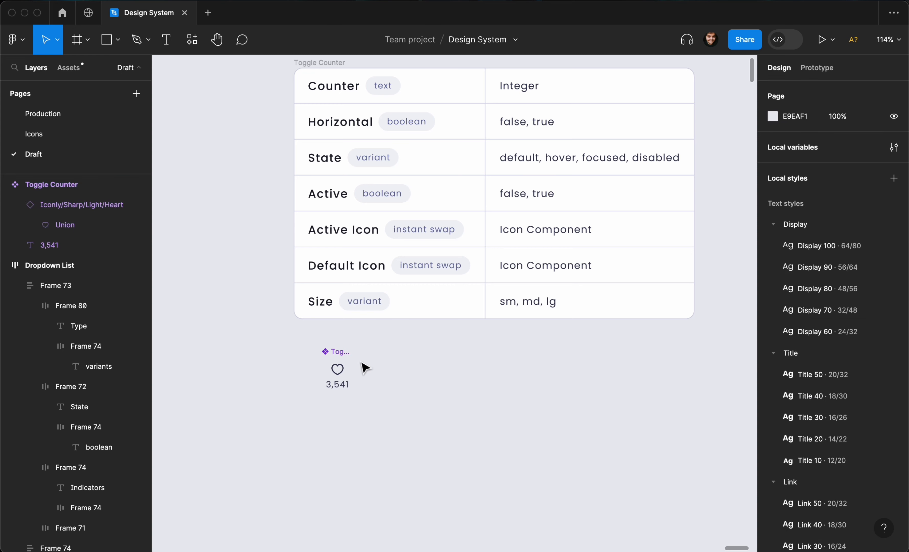
pyautogui.click(336, 355)
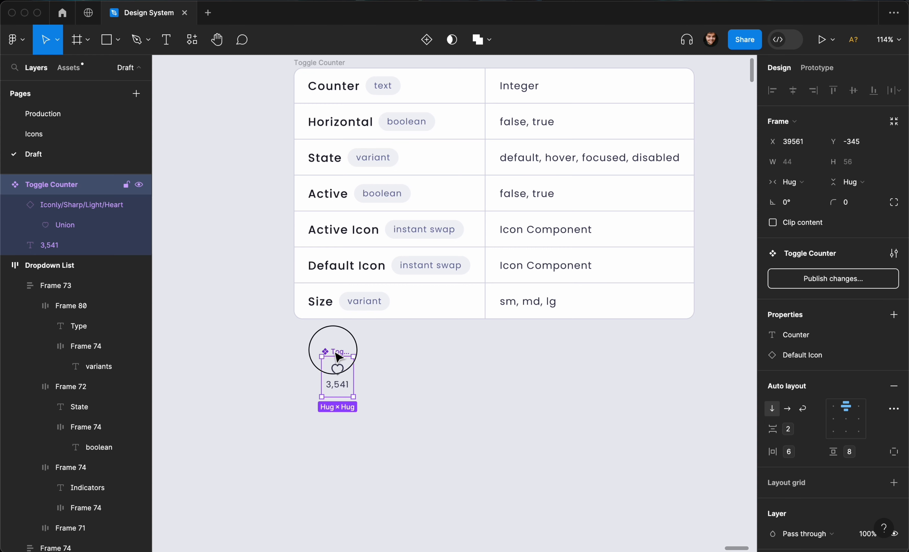
pyautogui.click(894, 314)
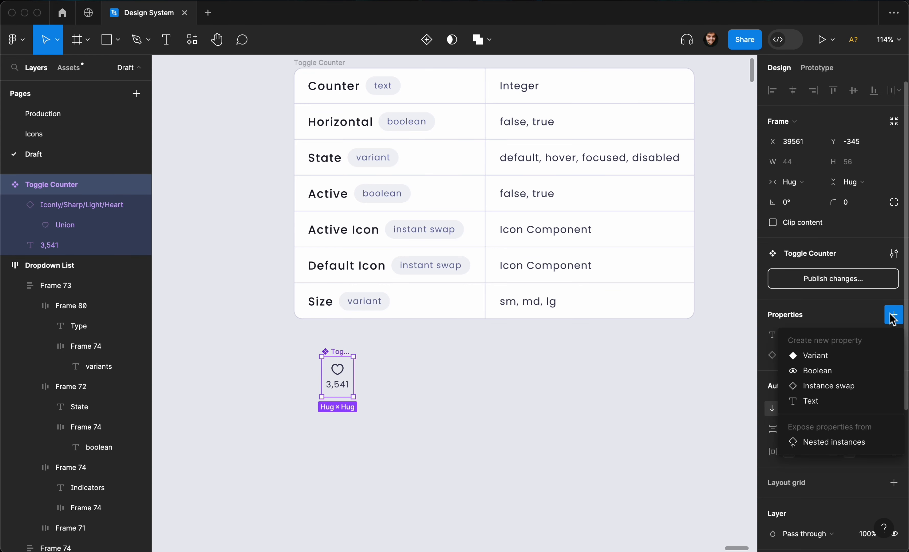
pyautogui.click(850, 360)
pyautogui.doubleClick(808, 296)
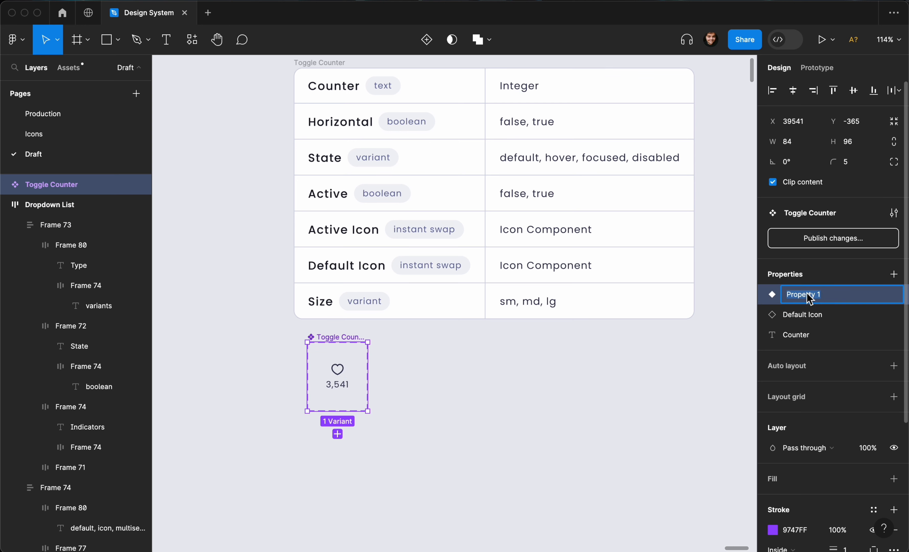
pyautogui.write('Active')
pyautogui.press('Return')
# Set the Active value of the existing variant to false
pyautogui.click(346, 374)
pyautogui.click(863, 329)
pyautogui.write('false')
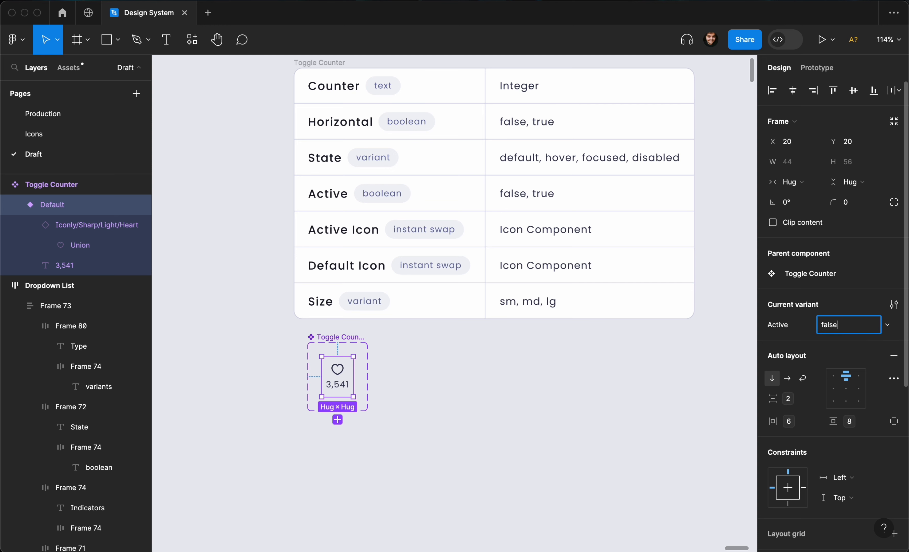
pyautogui.press('Return')
# Enlarge the Toggle Counter component set's frame to about 770 × 355
pyautogui.click(352, 336)
pyautogui.scroll(-3, 352, 335)
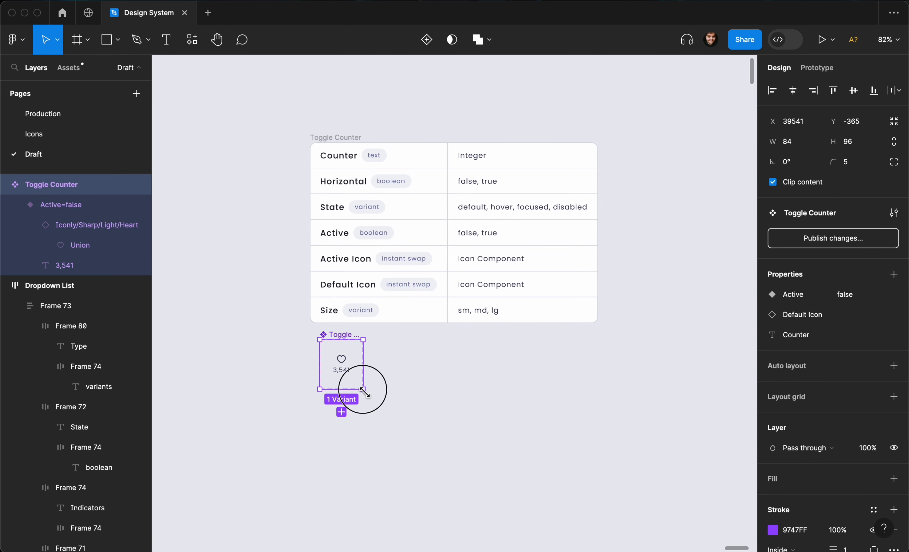
pyautogui.moveTo(365, 391); pyautogui.dragTo(722, 525)
# Duplicate the Active=false variant directly to its right and set the copy's Active value to true
pyautogui.scroll(3, 391, 374)
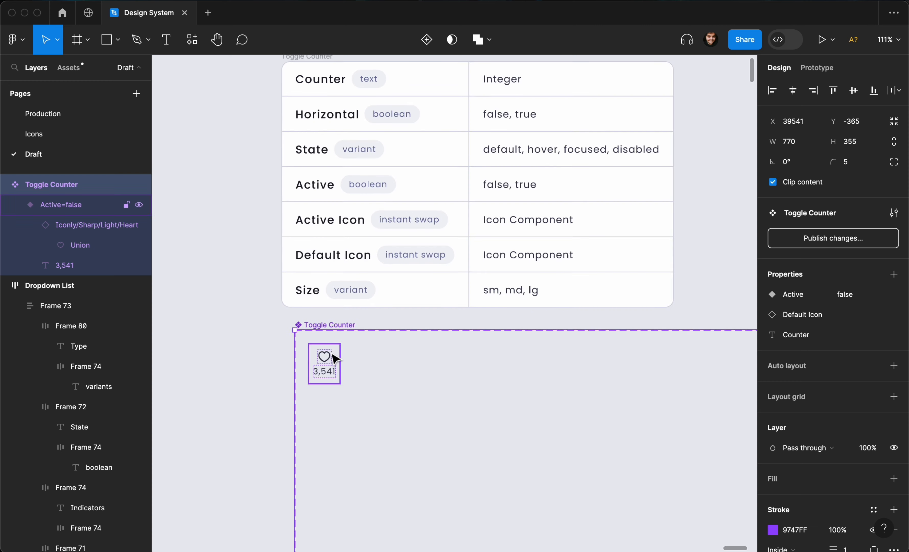
pyautogui.click(336, 358)
pyautogui.moveTo(325, 356); pyautogui.dragTo(358, 356)
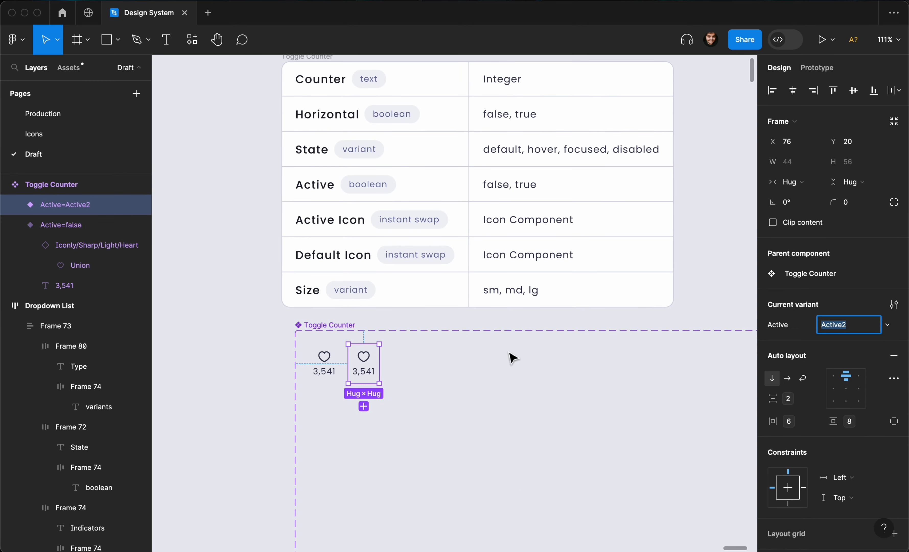
pyautogui.write('tr')
pyautogui.press('Return')
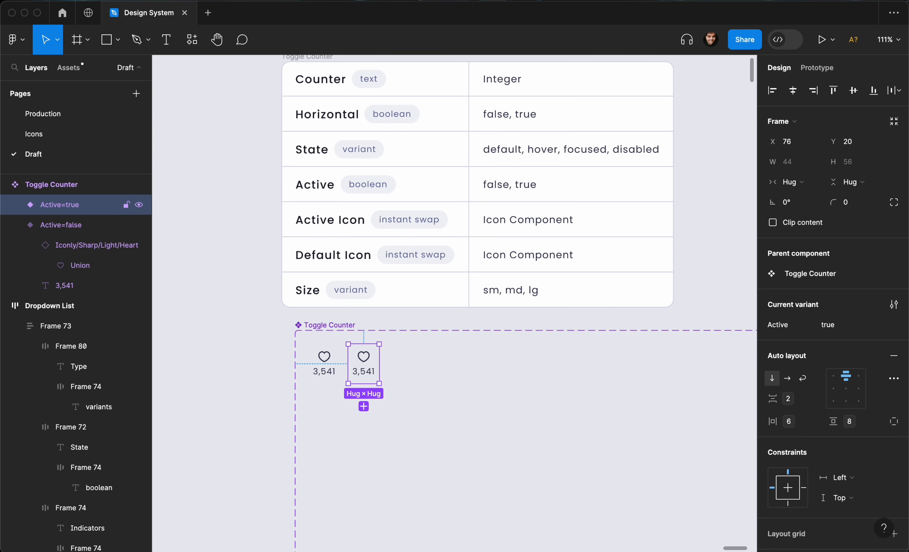
pyautogui.doubleClick(364, 356)
pyautogui.scroll(5, 365, 357)
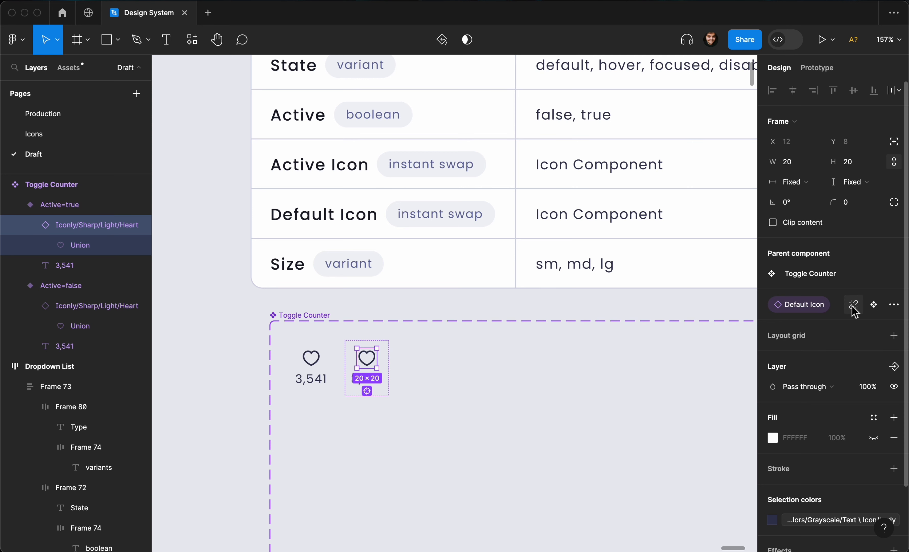
pyautogui.click(182, 380)
# Add an instance swap property named Active Icon to the Toggle Counter set, with Iconly/Sharp/Bold/Heart as its value
pyautogui.click(305, 316)
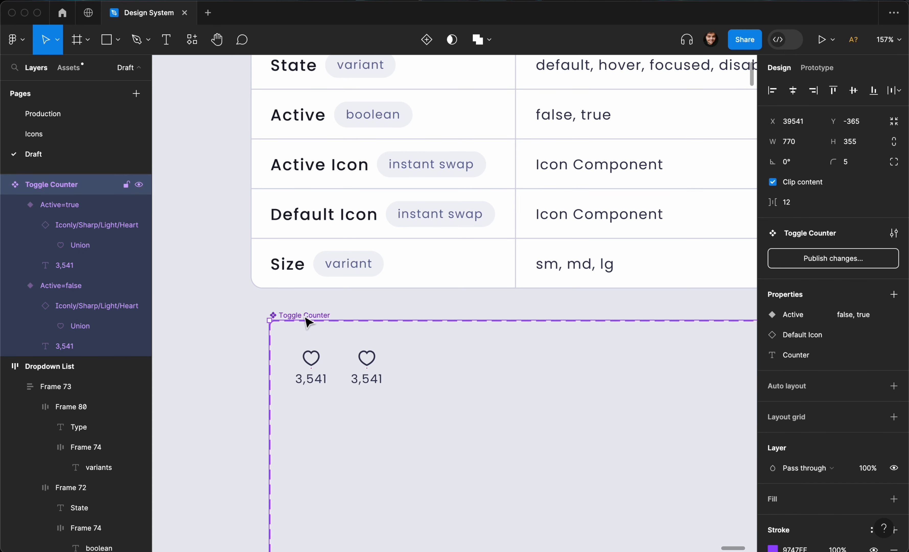
pyautogui.click(894, 294)
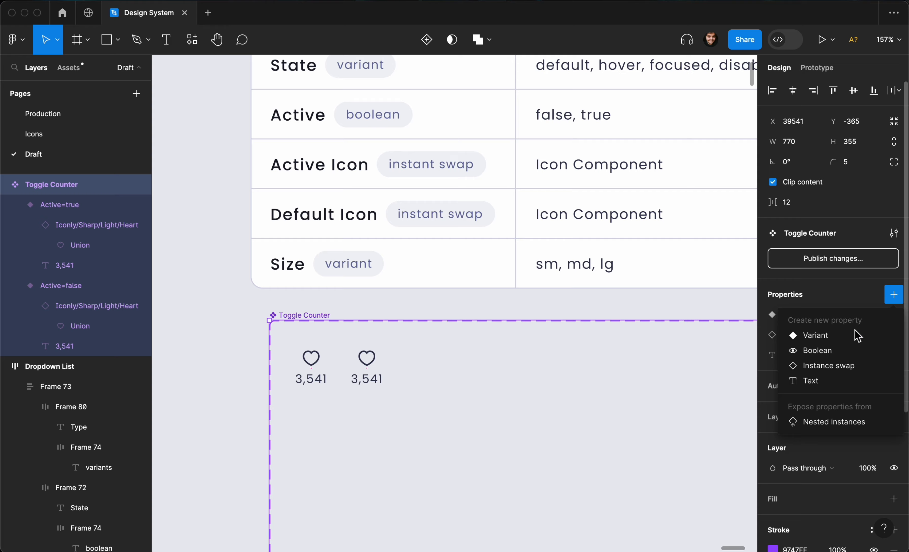
pyautogui.click(839, 365)
pyautogui.write('Active Icon')
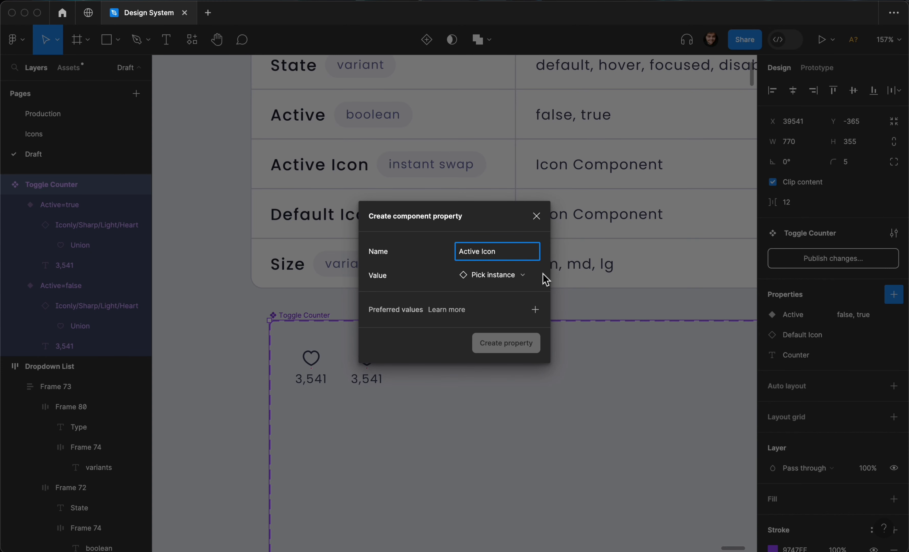
pyautogui.click(531, 275)
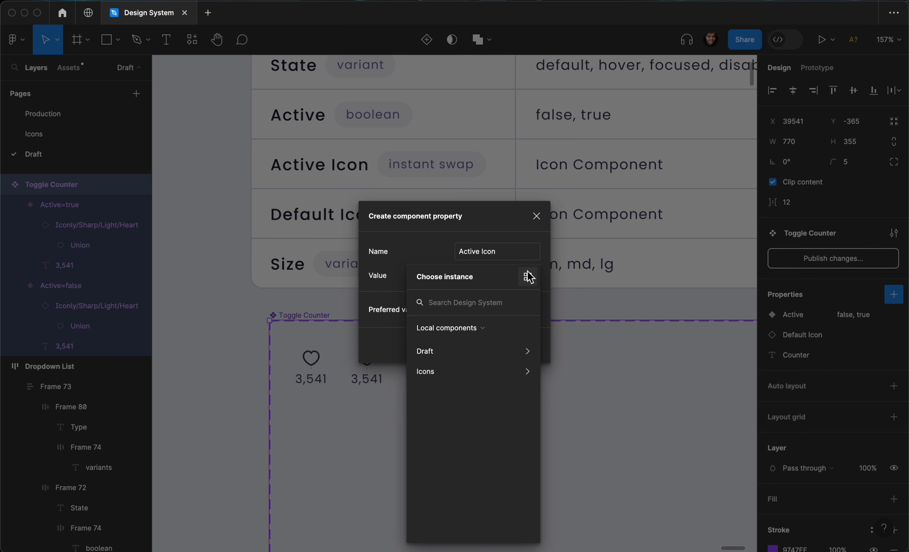
pyautogui.write('heart')
pyautogui.scroll(-2, 442, 393)
pyautogui.scroll(-5, 442, 395)
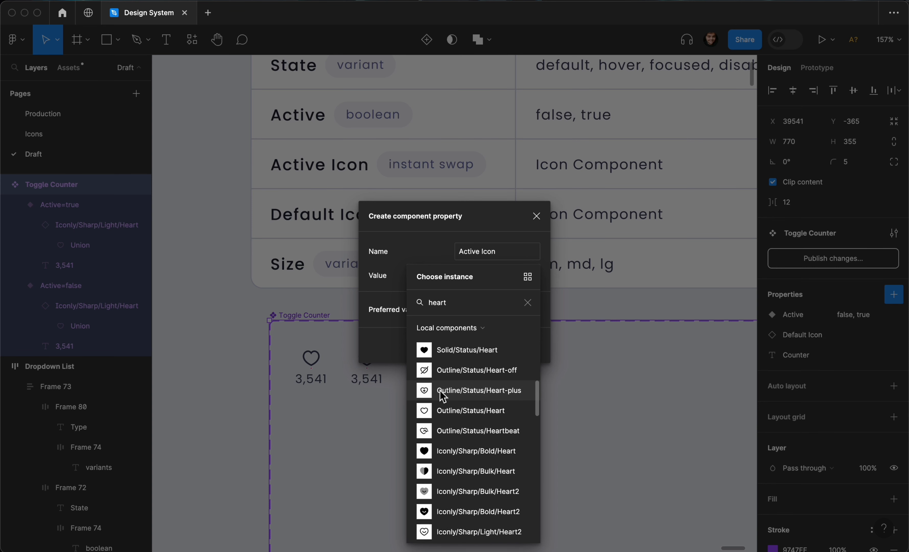
pyautogui.click(443, 434)
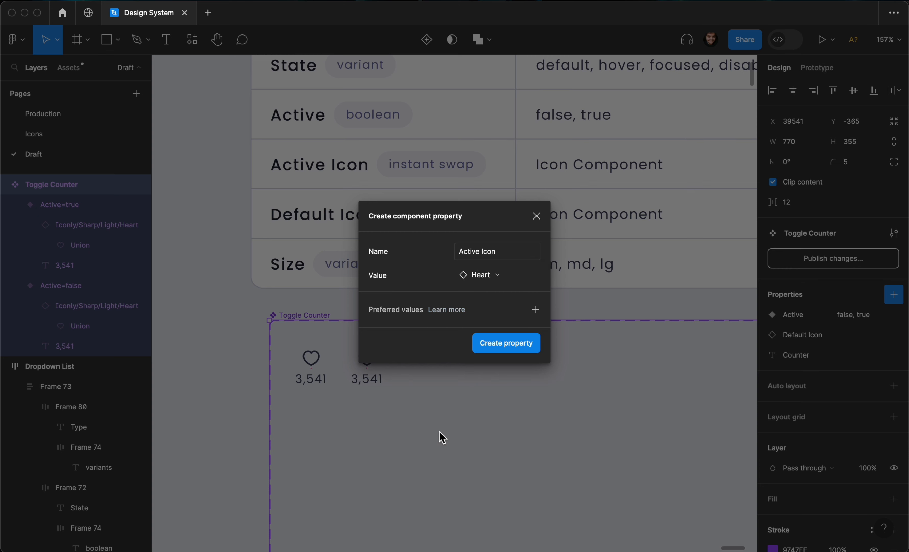
pyautogui.click(512, 344)
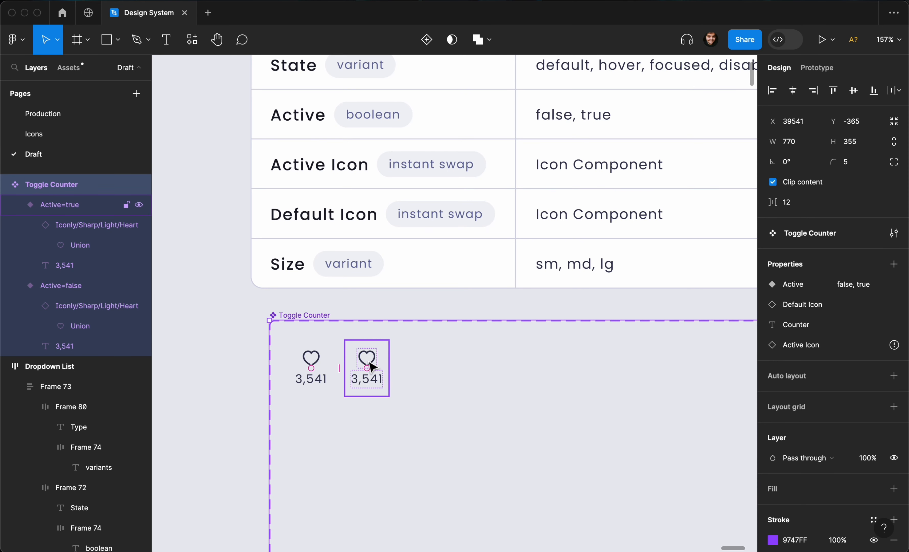
# Link the heart icon in the Active=true variant to the Active Icon property
pyautogui.doubleClick(367, 359)
pyautogui.click(854, 305)
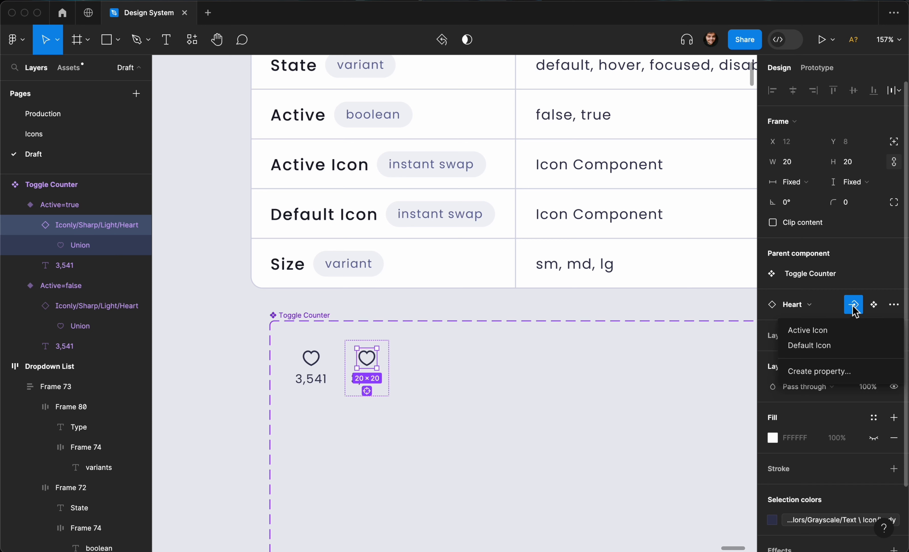
pyautogui.click(817, 330)
pyautogui.click(231, 314)
pyautogui.scroll(-3, 232, 313)
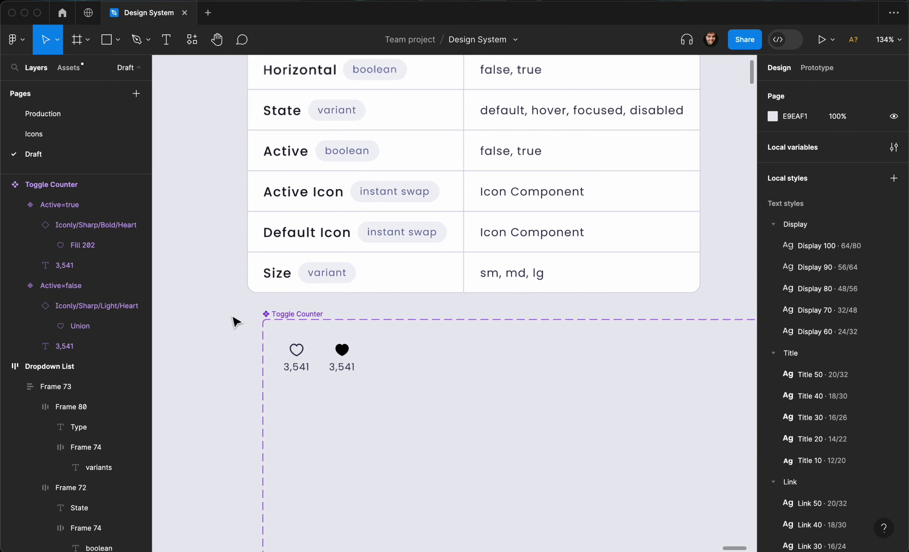
pyautogui.click(299, 358)
pyautogui.scroll(-1, 298, 356)
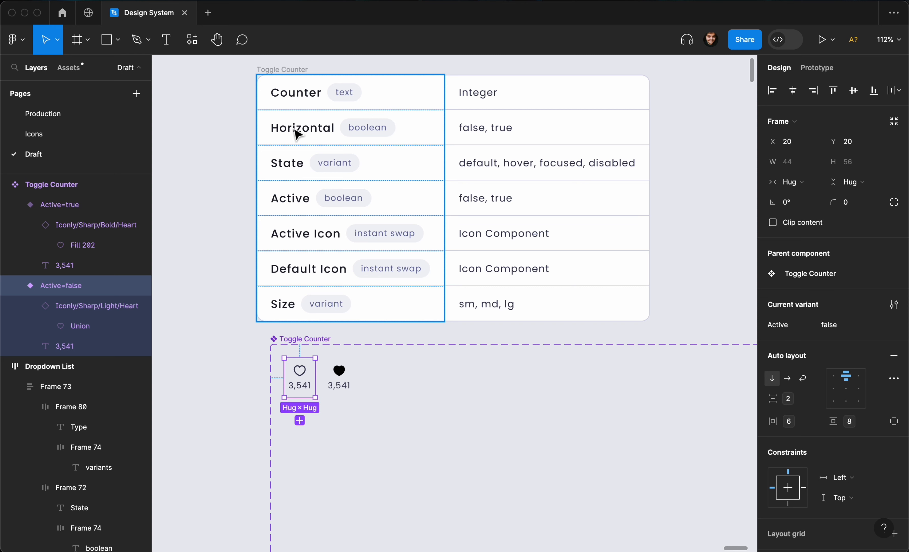
pyautogui.scroll(-2, 283, 315)
pyautogui.keyDown('ctrl'); pyautogui.scroll(2, 292, 316); pyautogui.keyUp('ctrl')
pyautogui.click(343, 300)
pyautogui.keyDown('shift'); pyautogui.click(309, 294); pyautogui.keyUp('shift')
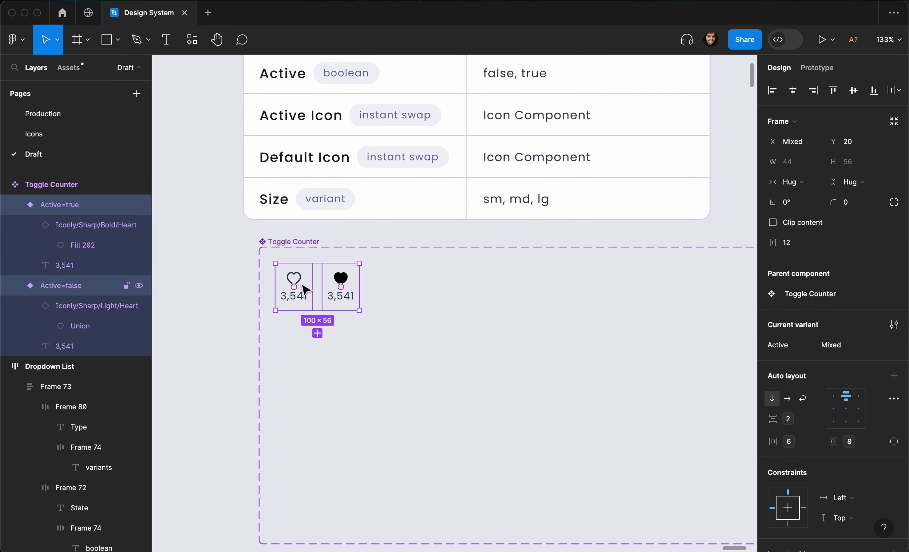
pyautogui.keyDown('ctrl'); pyautogui.scroll(-2, 342, 279); pyautogui.keyUp('ctrl')
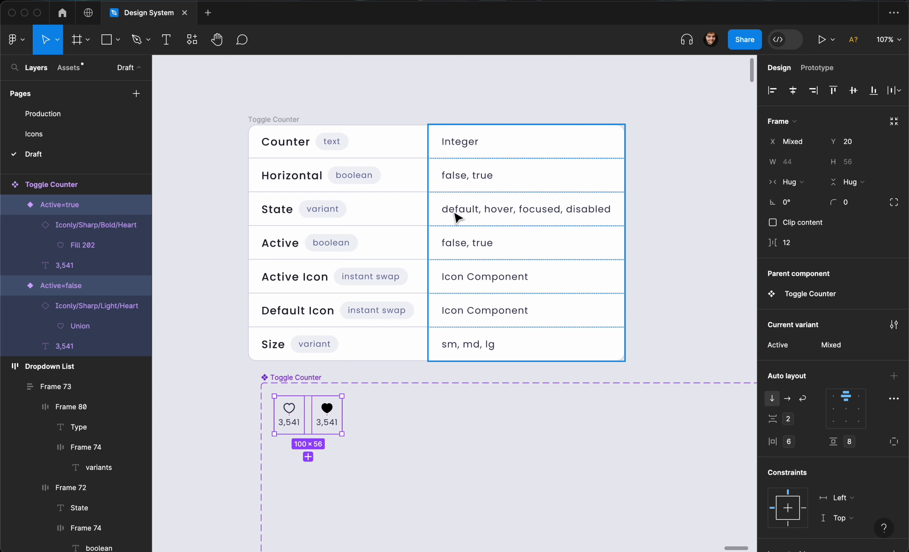
# Add a variant property named State with the value default to the Toggle Counter component set
pyautogui.click(308, 378)
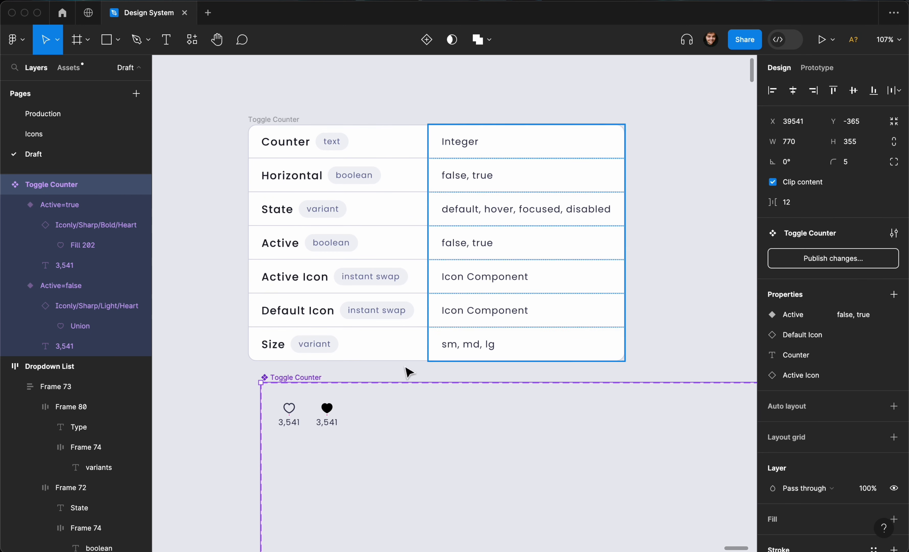
pyautogui.click(894, 294)
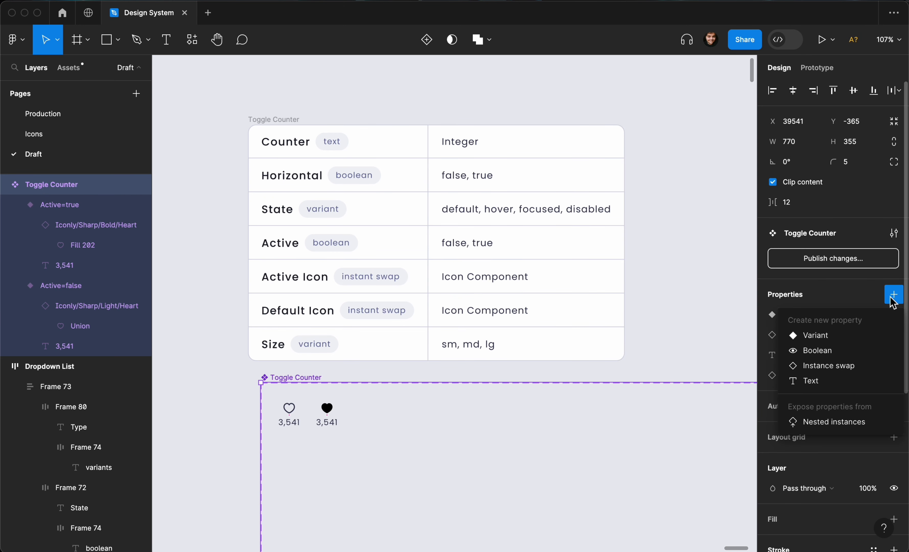
pyautogui.click(854, 335)
pyautogui.write('State')
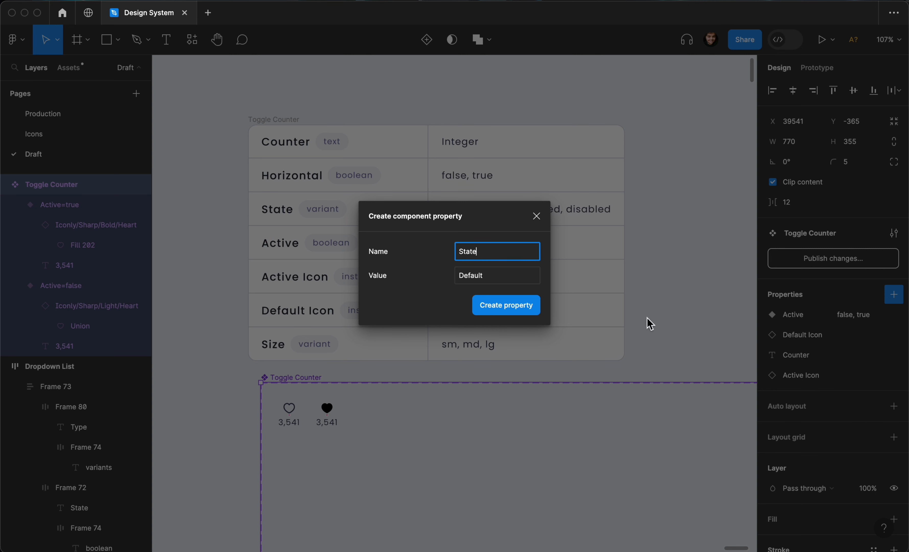
pyautogui.click(496, 274)
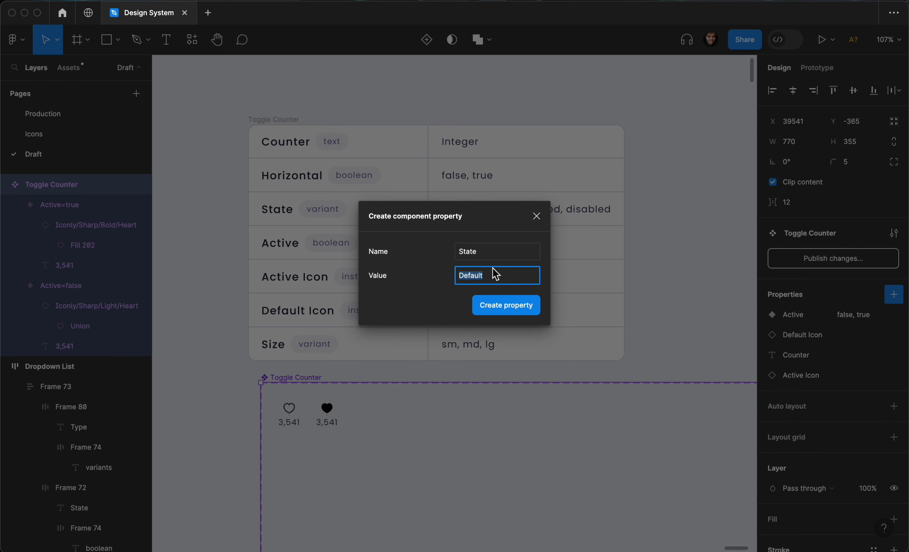
pyautogui.write('de')
pyautogui.click(501, 309)
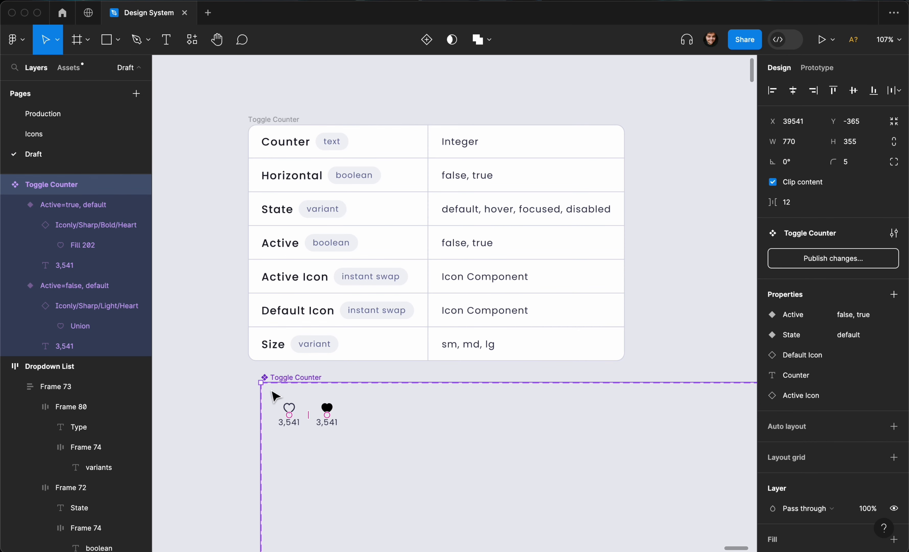
# Duplicate the two default variants, set the copies' State to hover, and place them in a row directly below the originals
pyautogui.moveTo(227, 389); pyautogui.dragTo(352, 451)
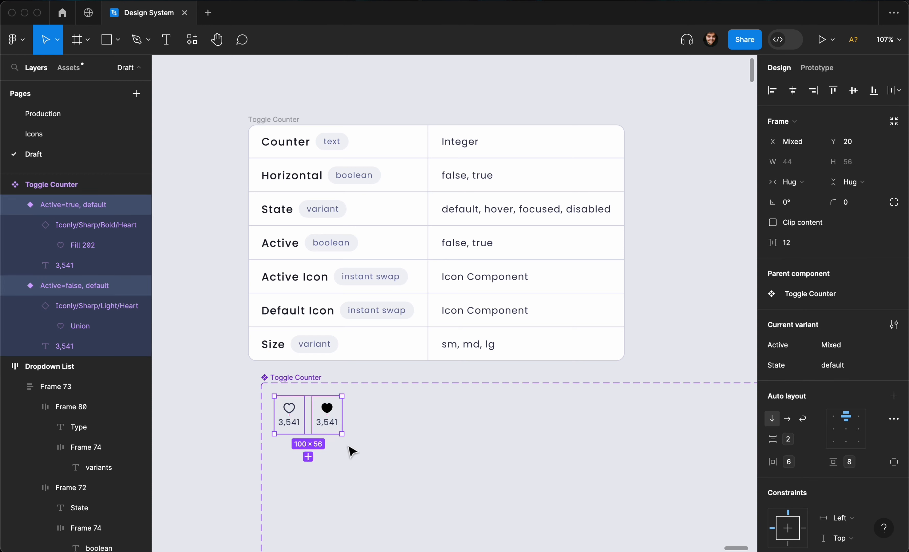
pyautogui.moveTo(333, 410); pyautogui.dragTo(408, 411)
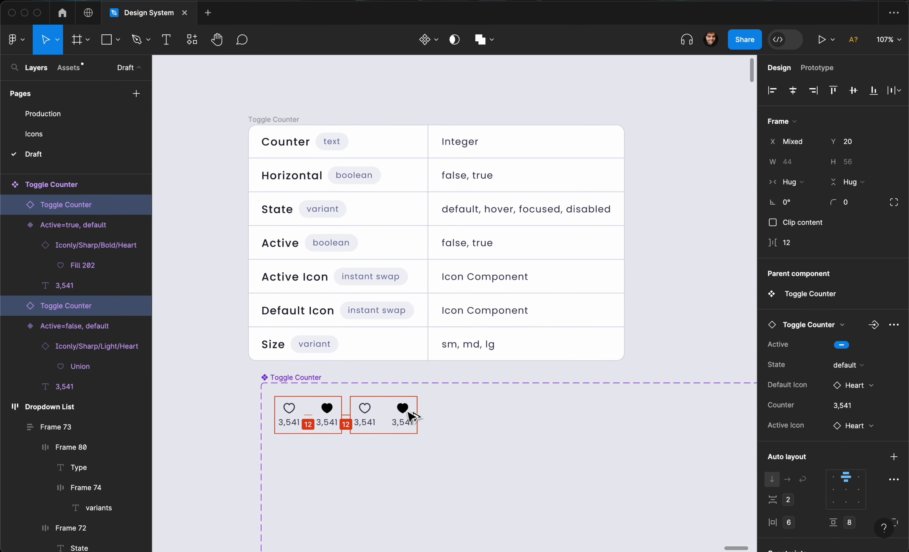
pyautogui.write('hover')
pyautogui.press('Return')
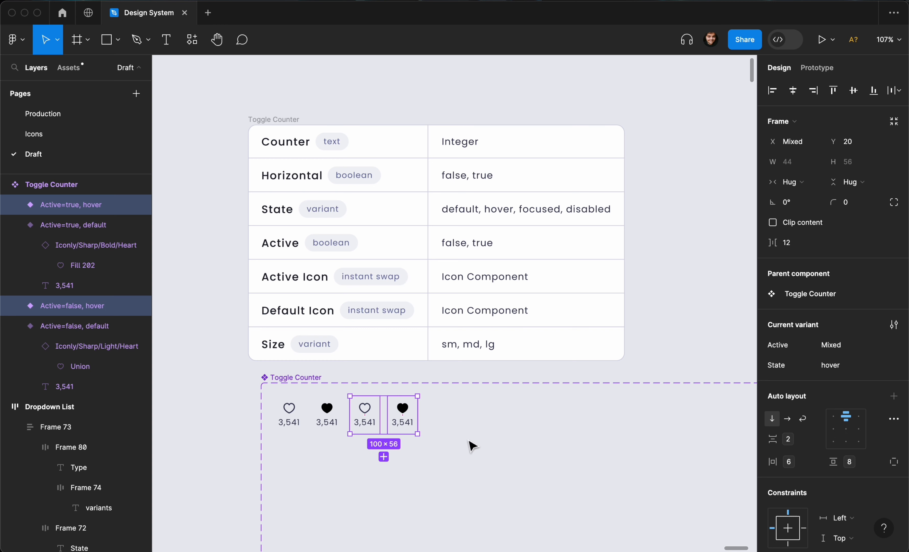
pyautogui.moveTo(403, 409); pyautogui.dragTo(341, 456)
pyautogui.scroll(-3, 339, 453)
# Duplicate the hover pair directly below with a 10 px gap and set the copies' State to focused
pyautogui.moveTo(339, 403); pyautogui.dragTo(332, 445)
pyautogui.moveTo(330, 444); pyautogui.dragTo(330, 444)
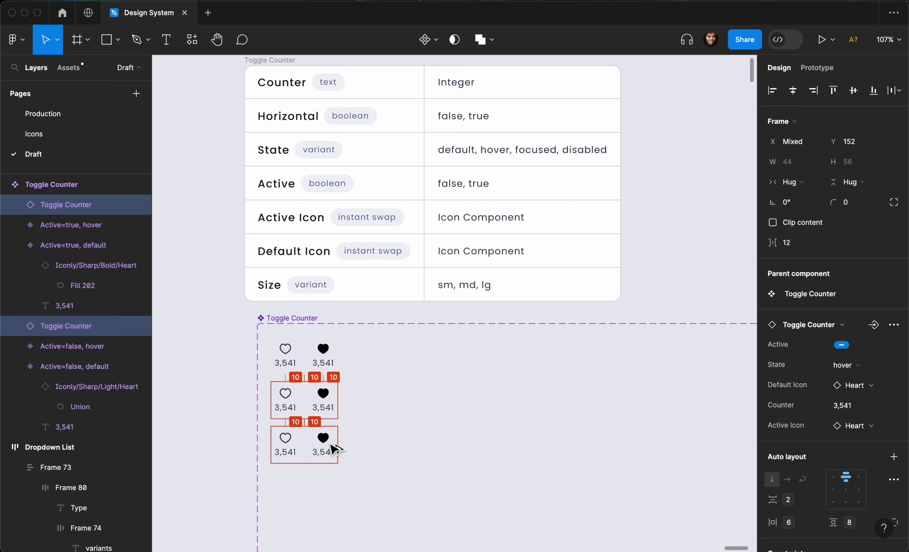
pyautogui.write('focused')
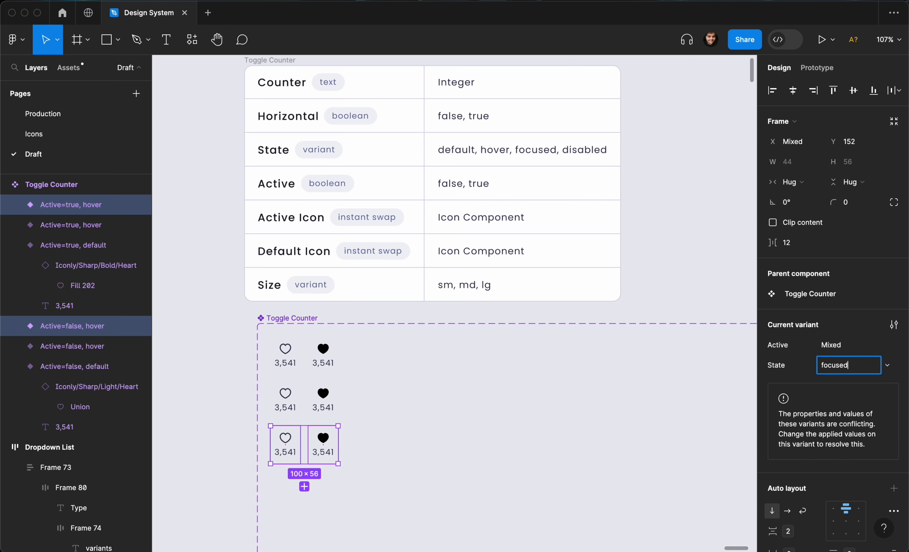
pyautogui.press('Return')
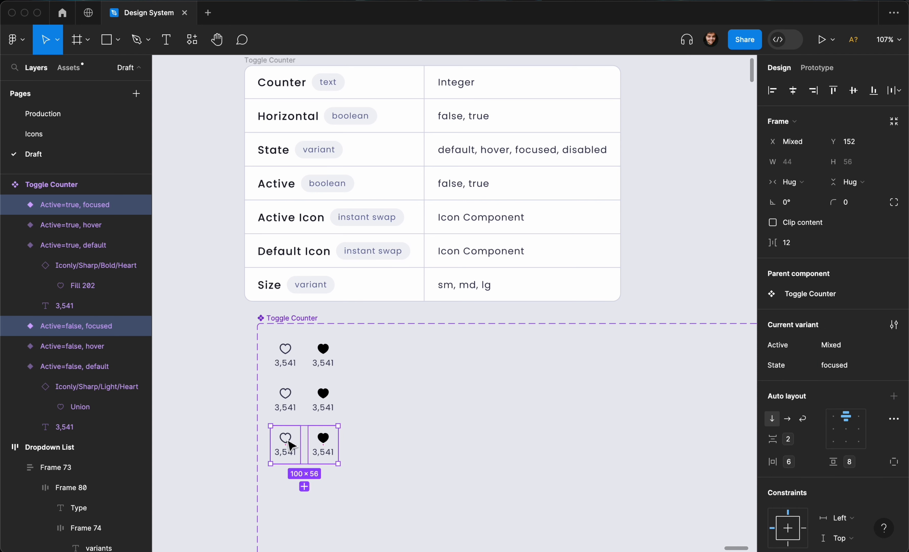
# Duplicate the focused pair directly below and set the copies' State to disabled
pyautogui.moveTo(290, 445); pyautogui.dragTo(290, 487)
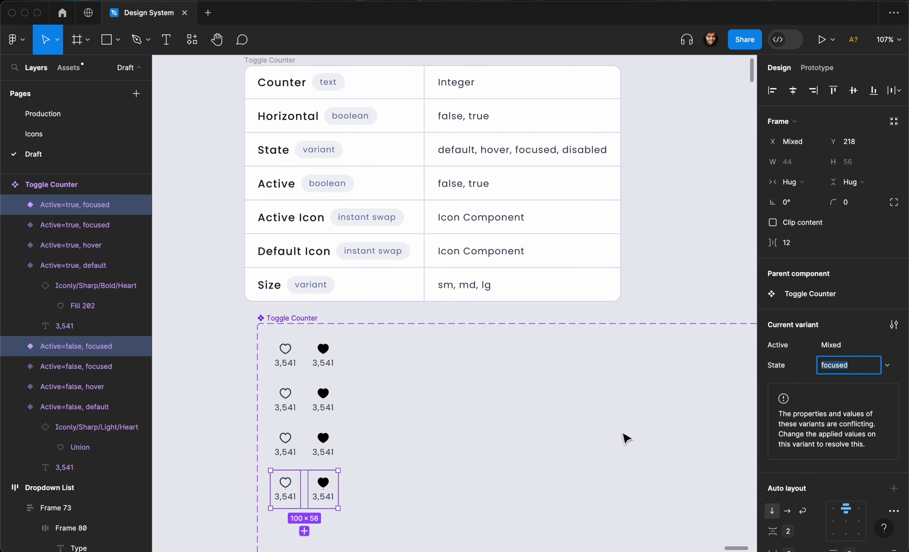
pyautogui.write('disabled')
pyautogui.press('Return')
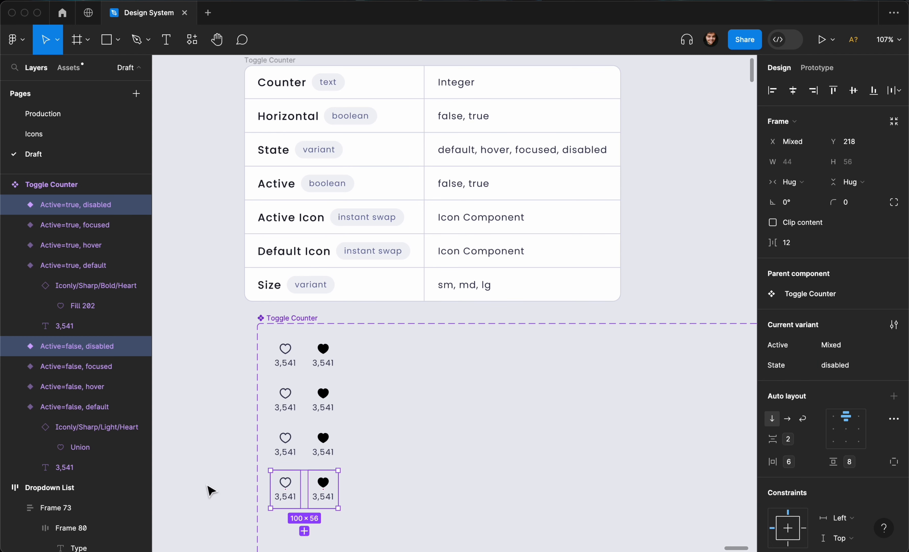
# Apply the Colors/Primary/Surface default style to the black heart fills in all four Active=true variants
pyautogui.scroll(3, 308, 380)
pyautogui.click(363, 269)
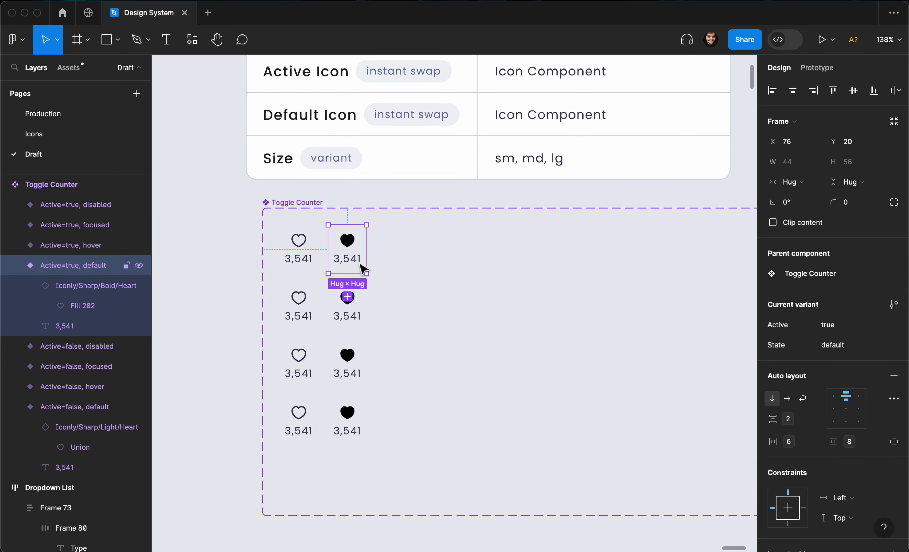
pyautogui.keyDown('shift'); pyautogui.click(358, 311); pyautogui.keyUp('shift')
pyautogui.keyDown('shift'); pyautogui.click(359, 370); pyautogui.keyUp('shift')
pyautogui.keyDown('shift'); pyautogui.click(363, 424); pyautogui.keyUp('shift')
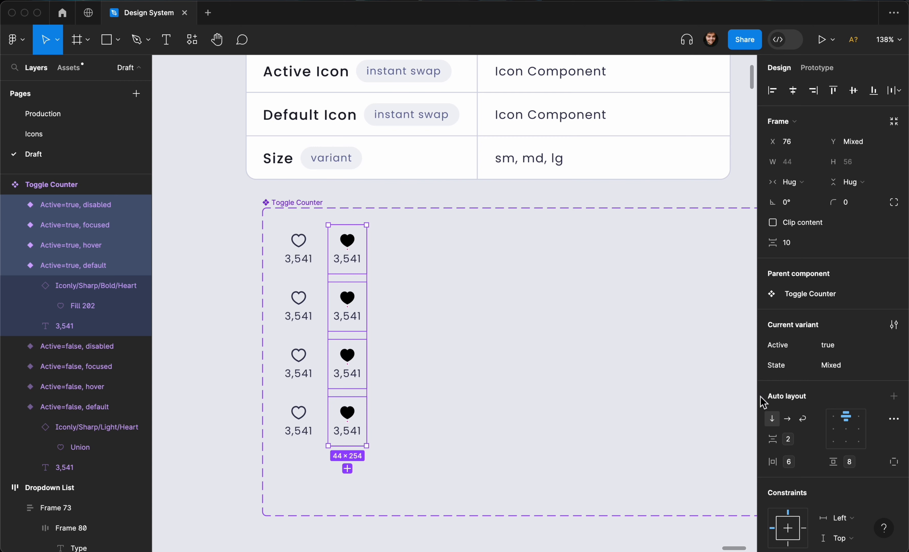
pyautogui.scroll(-10, 816, 405)
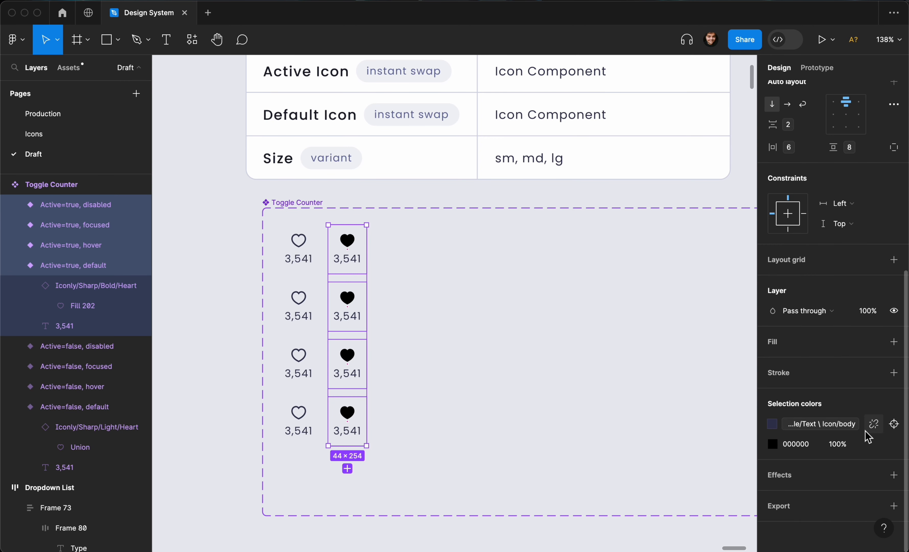
pyautogui.click(894, 444)
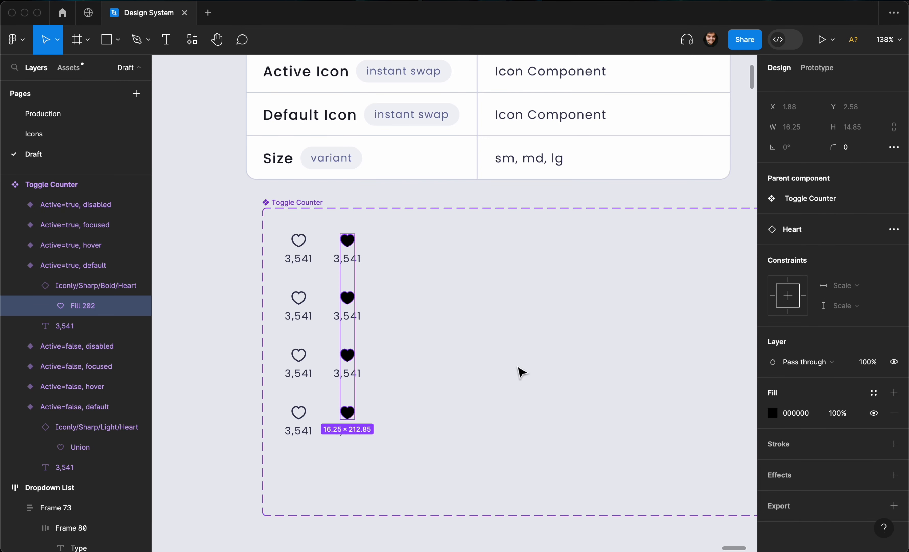
pyautogui.click(874, 393)
pyautogui.write('surface')
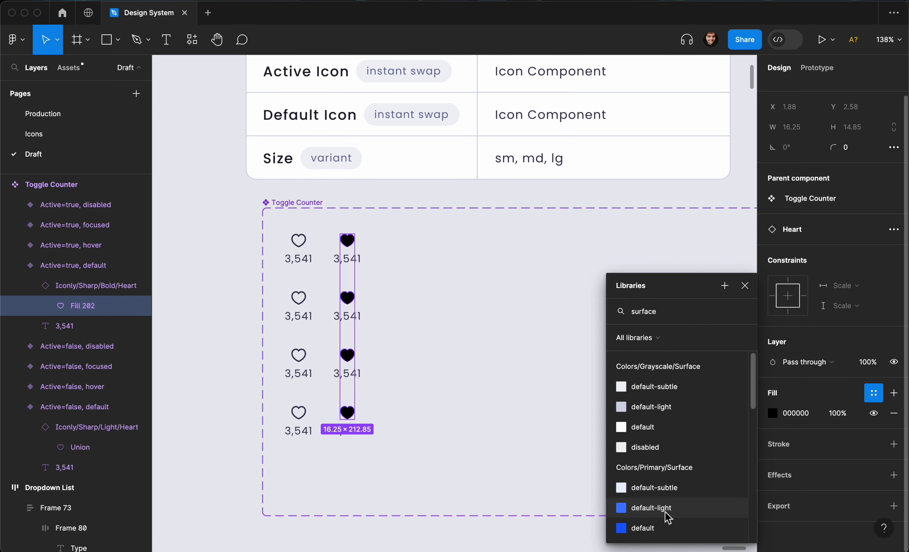
pyautogui.press('Return')
pyautogui.click(250, 308)
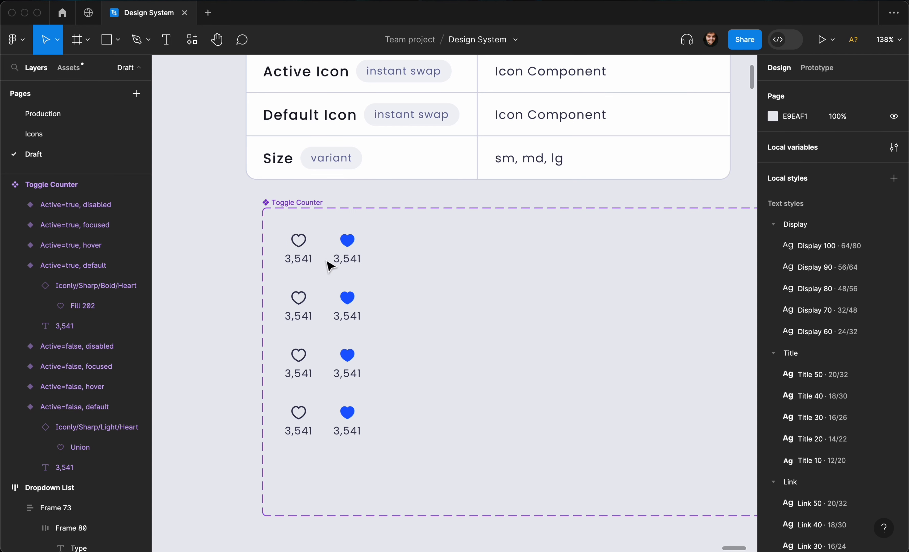
pyautogui.scroll(-3, 327, 265)
pyautogui.click(311, 242)
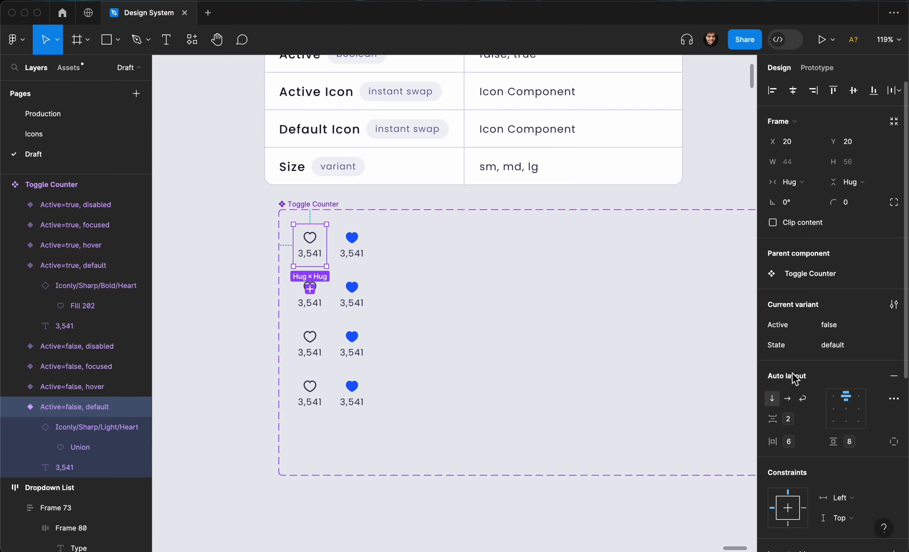
pyautogui.scroll(-5, 793, 373)
pyautogui.click(231, 301)
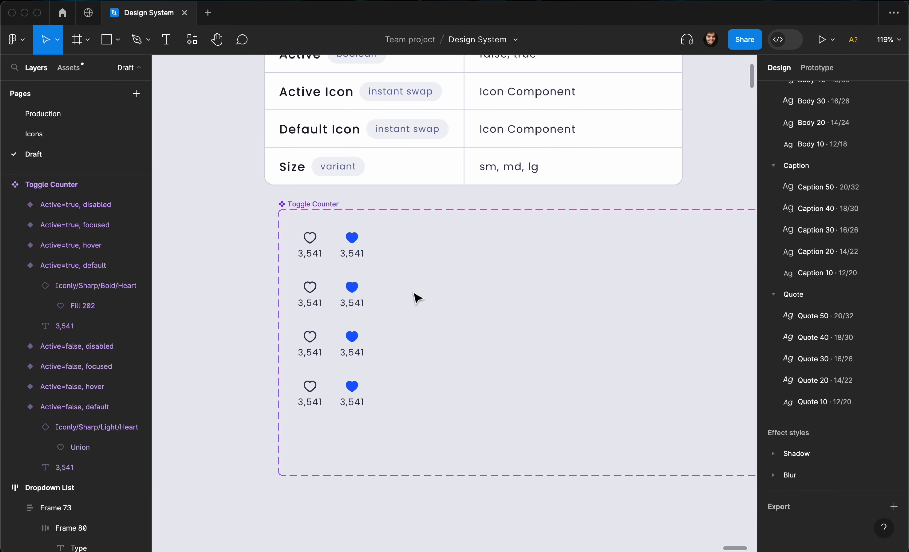
pyautogui.scroll(3, 416, 296)
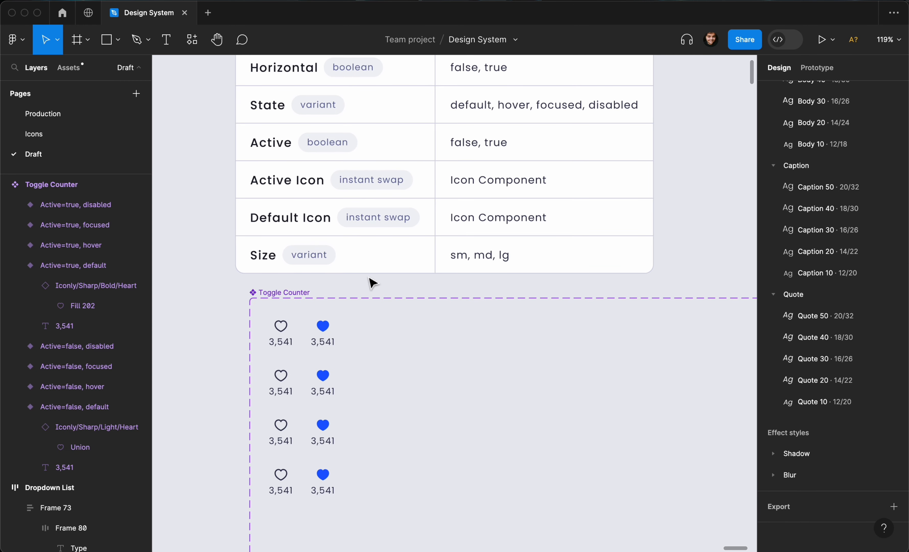
pyautogui.scroll(-3, 371, 282)
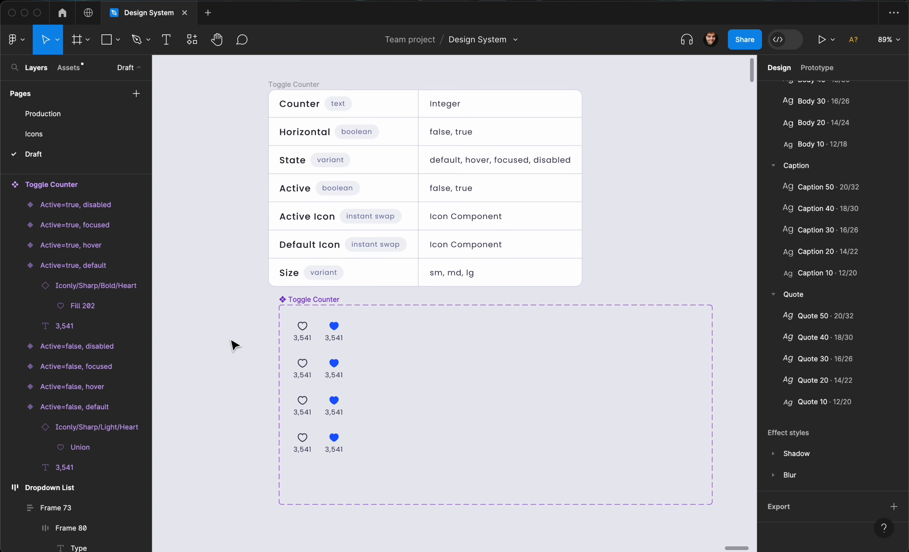
# Apply the Colors/Grayscale/Surface default-subtle fill style to both hover variants
pyautogui.click(302, 370)
pyautogui.scroll(5, 301, 370)
pyautogui.keyDown('shift'); pyautogui.click(358, 376); pyautogui.keyUp('shift')
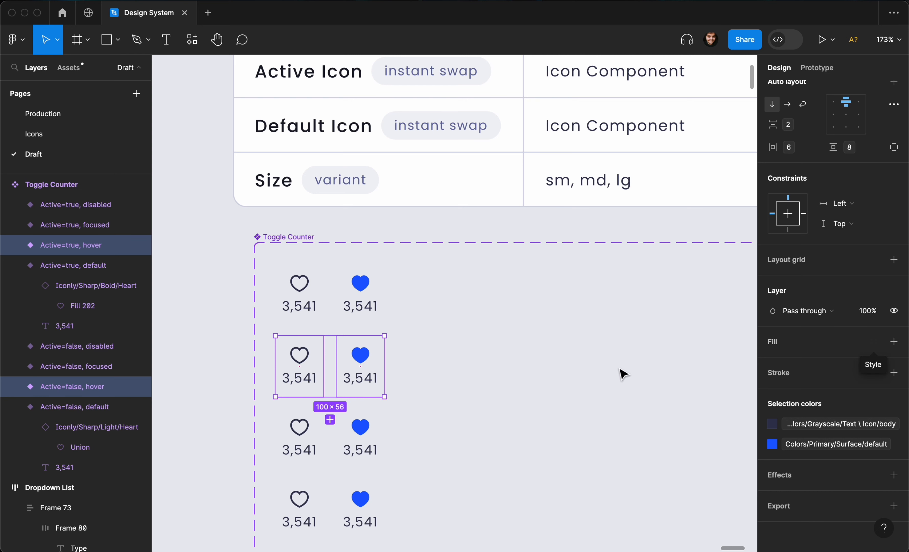
pyautogui.click(874, 342)
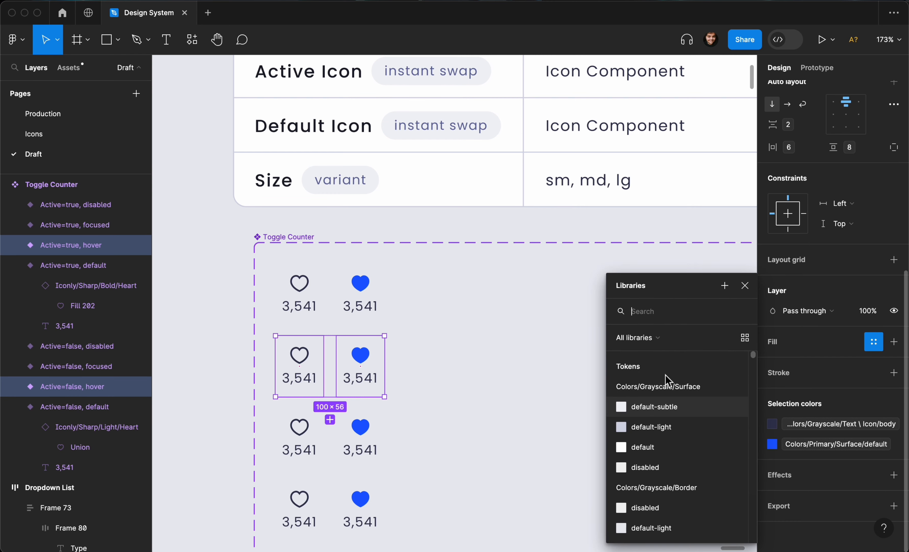
pyautogui.click(675, 407)
pyautogui.click(453, 369)
pyautogui.scroll(-2, 452, 370)
# Set the corner radius of both hover variants to 8 with a Dimensions variable
pyautogui.click(392, 360)
pyautogui.scroll(3, 388, 361)
pyautogui.keyDown('shift'); pyautogui.click(305, 368); pyautogui.keyUp('shift')
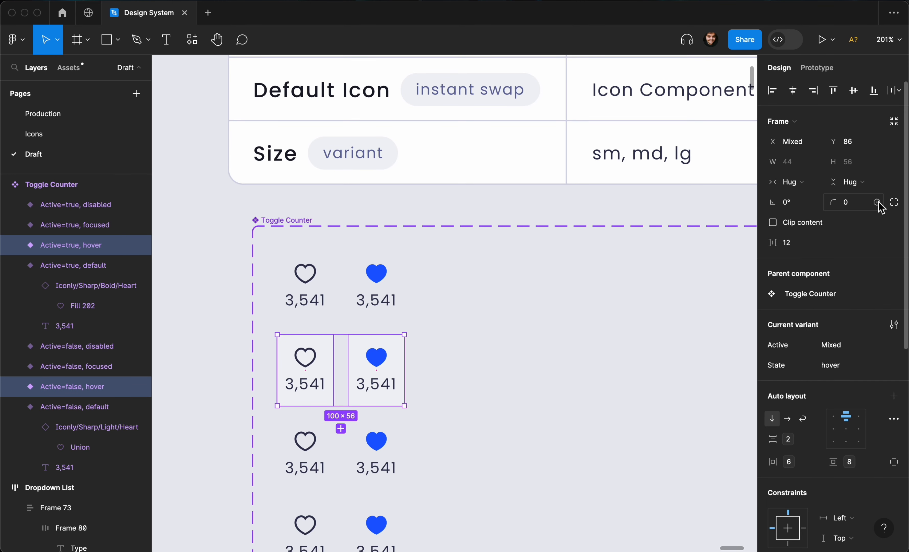
pyautogui.click(877, 202)
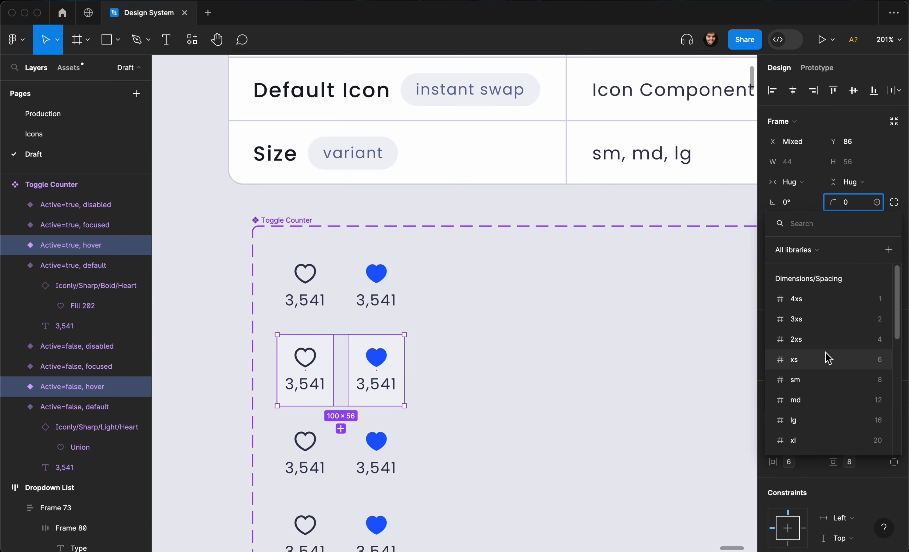
pyautogui.click(831, 380)
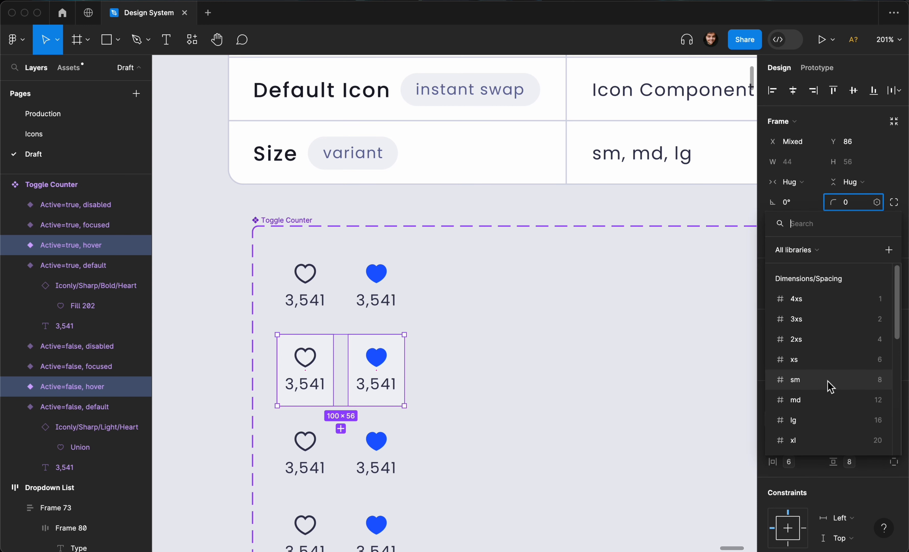
pyautogui.click(877, 202)
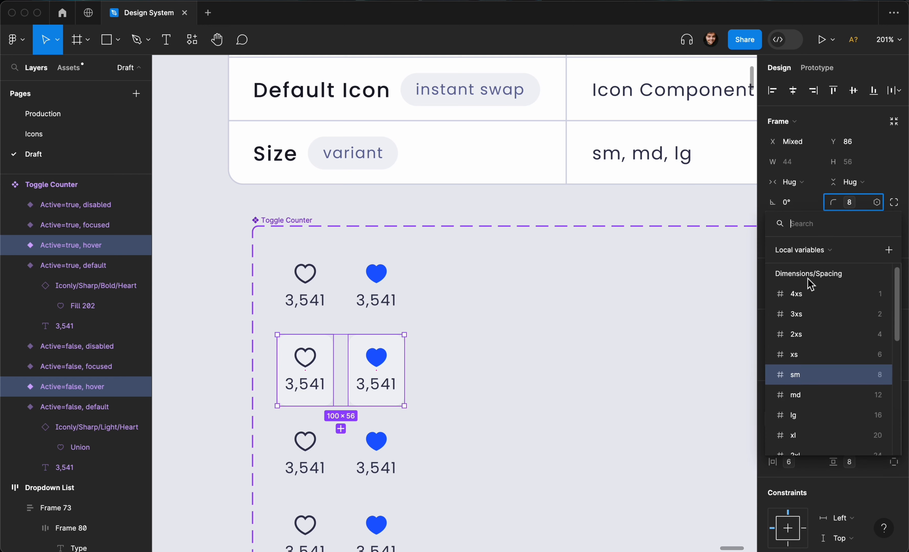
pyautogui.scroll(-5, 811, 352)
pyautogui.scroll(-2, 812, 351)
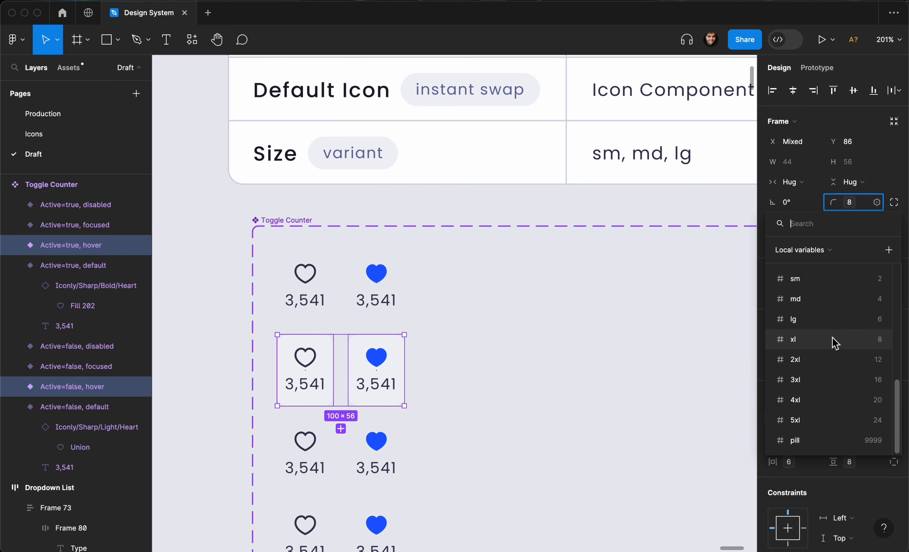
pyautogui.click(593, 339)
pyautogui.click(594, 338)
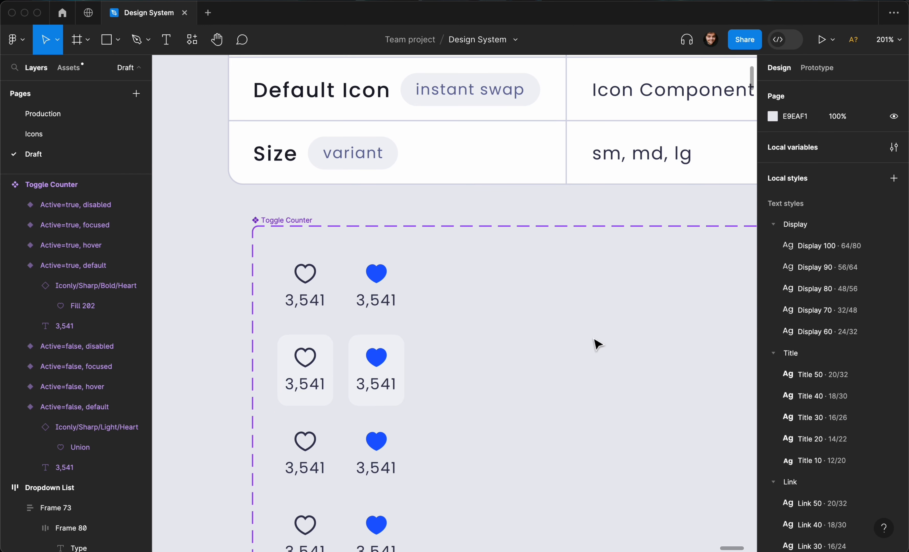
# Select both focused variants in the Toggle Counter set
pyautogui.scroll(-4, 594, 339)
pyautogui.scroll(-2, 501, 345)
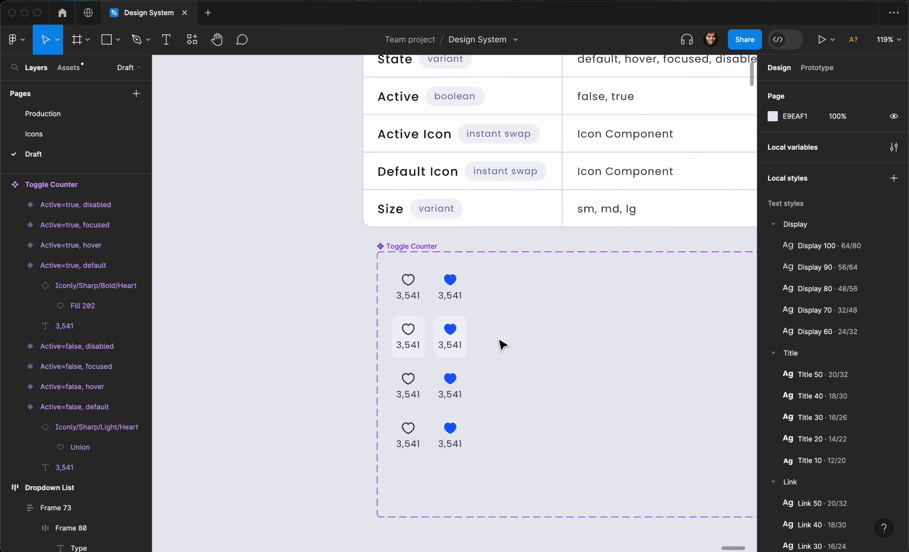
pyautogui.click(463, 378)
pyautogui.keyDown('shift'); pyautogui.click(410, 392); pyautogui.keyUp('shift')
pyautogui.scroll(-5, 852, 396)
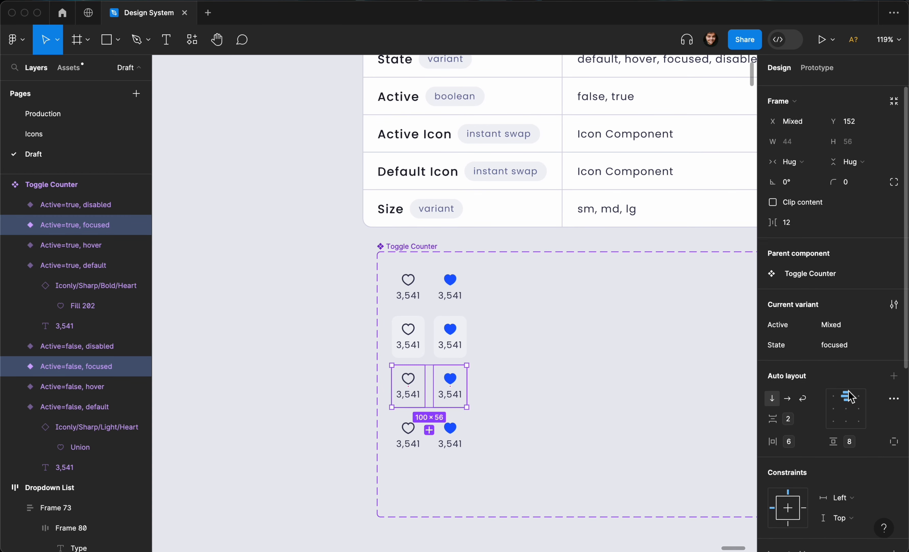
# Examine the focus ring styling of the existing Toggle component set for reference
pyautogui.scroll(-9, 567, 378)
pyautogui.hscroll(-12, 567, 378)
pyautogui.scroll(-5, 567, 378)
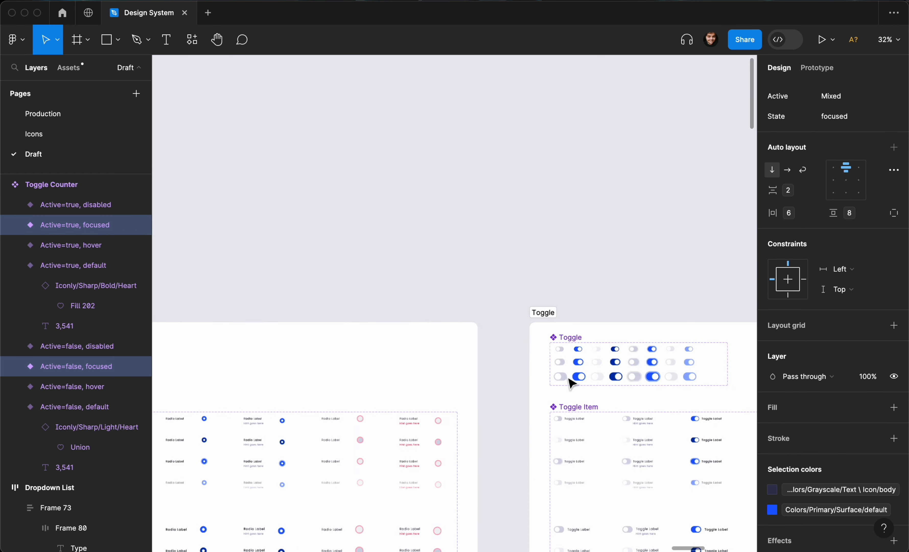
pyautogui.scroll(5, 567, 378)
pyautogui.hscroll(-3, 567, 378)
pyautogui.scroll(10, 568, 378)
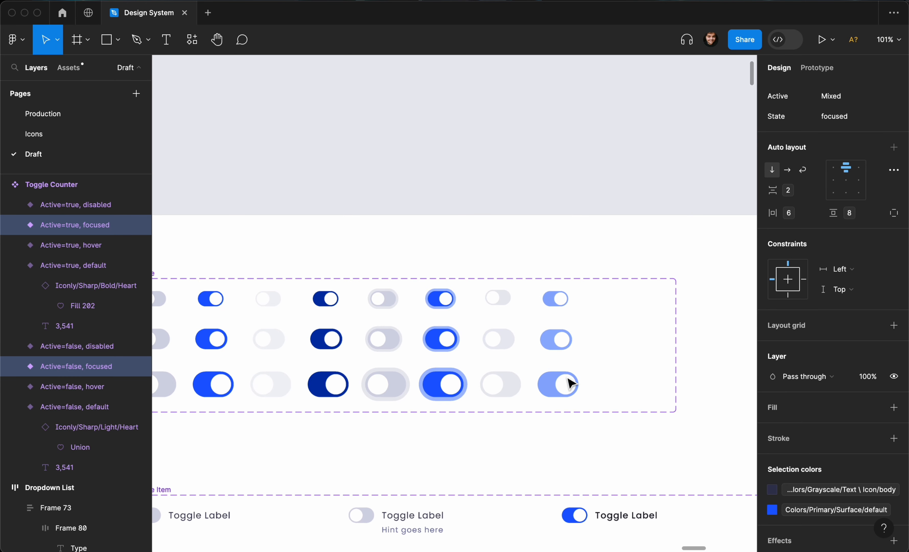
pyautogui.scroll(-6, 426, 389)
pyautogui.hscroll(10, 426, 389)
pyautogui.hscroll(-10, 428, 393)
pyautogui.scroll(10, 428, 392)
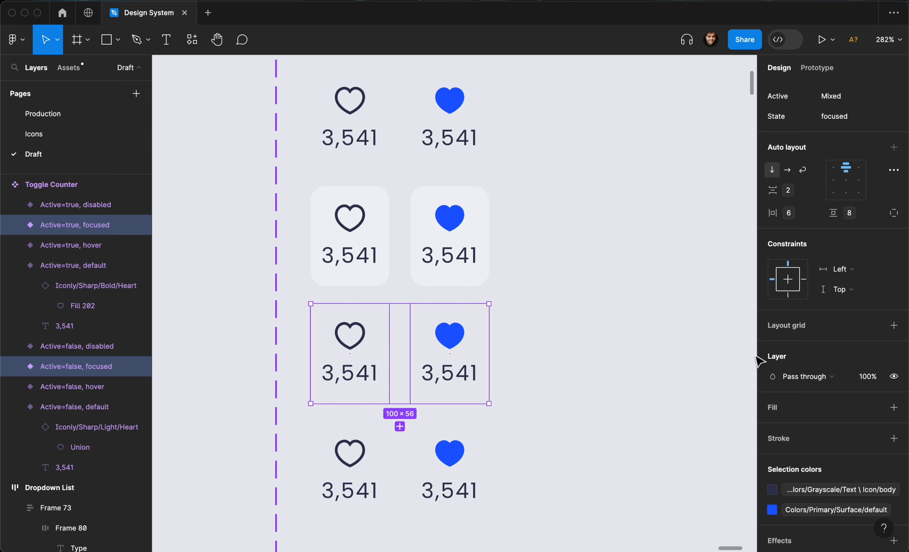
# Add an outside stroke to both focused variants and bind their corner radius to the xl (8) variable
pyautogui.scroll(-1, 776, 376)
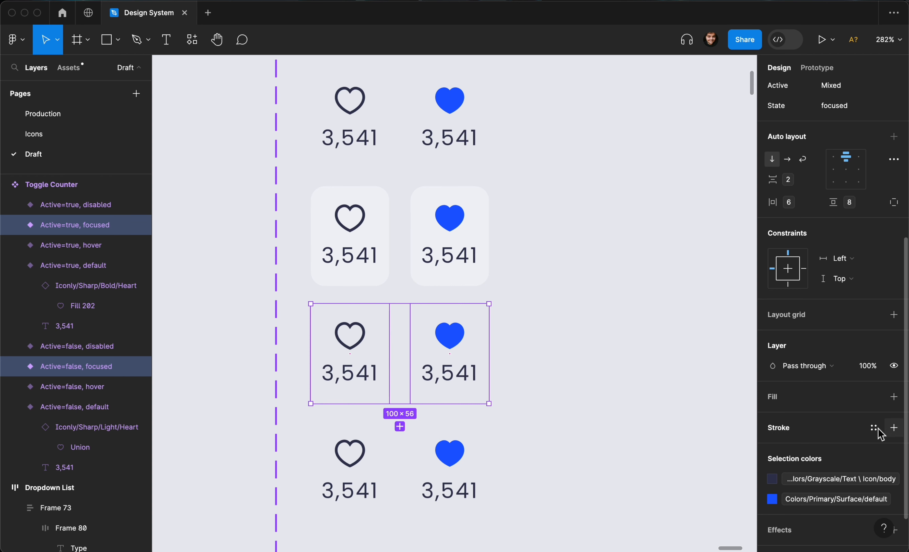
pyautogui.click(894, 428)
pyautogui.click(803, 463)
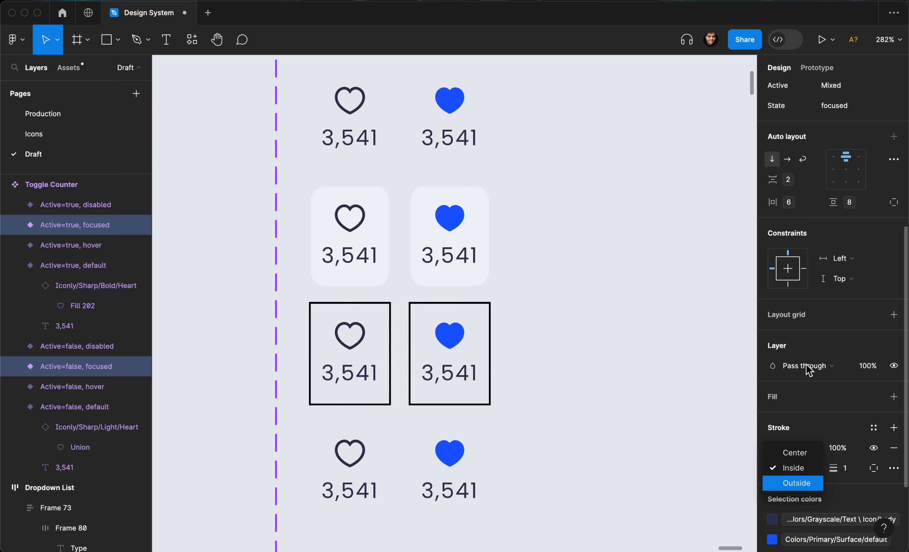
pyautogui.click(798, 483)
pyautogui.scroll(10, 814, 338)
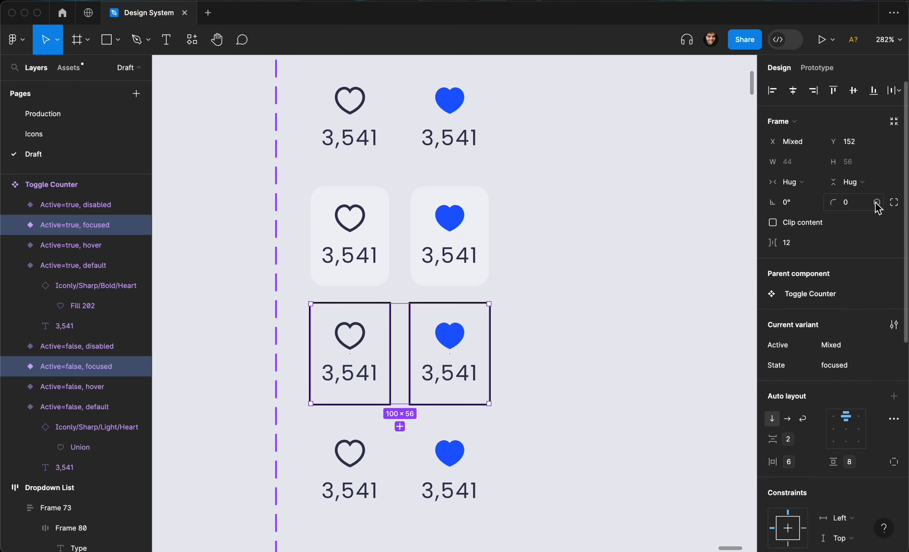
pyautogui.click(876, 203)
pyautogui.scroll(-5, 821, 335)
pyautogui.click(829, 342)
pyautogui.scroll(-3, 385, 227)
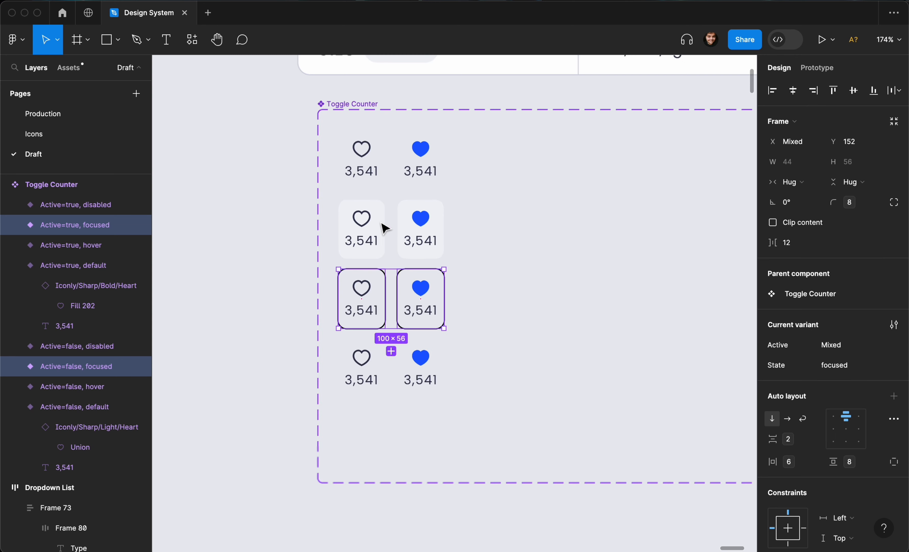
# Bind the corner radius of all eight Toggle Counter variants to the Dimensions/Corner Radius xl variable (8)
pyautogui.moveTo(288, 129); pyautogui.dragTo(439, 411)
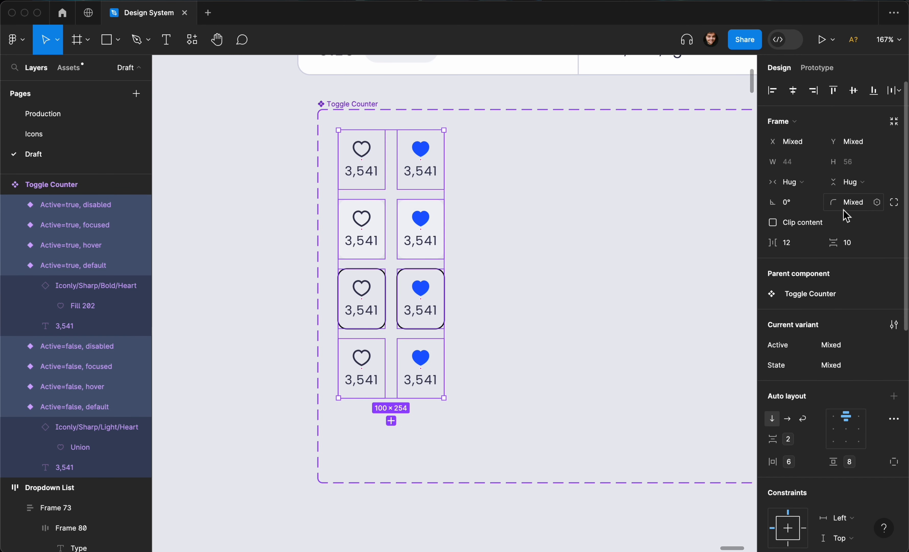
pyautogui.click(877, 202)
pyautogui.scroll(-10, 846, 345)
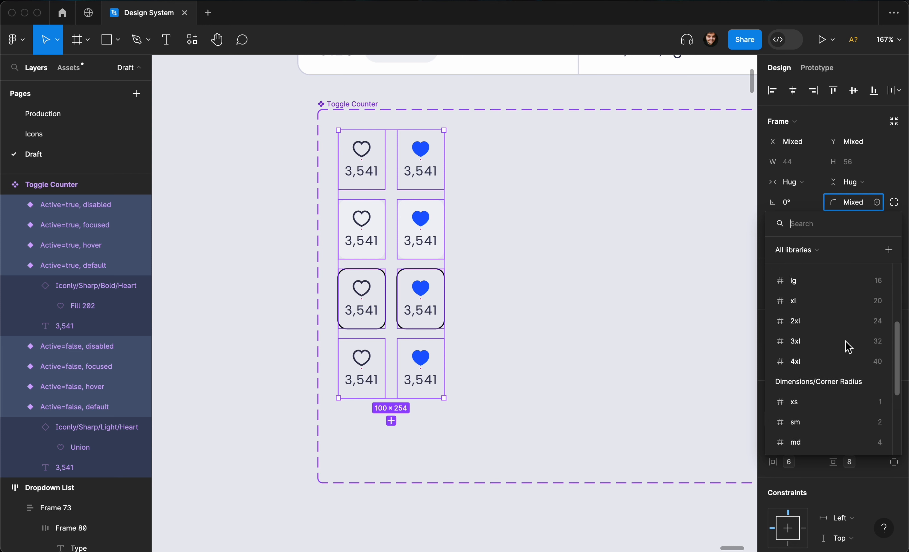
pyautogui.scroll(8, 849, 347)
pyautogui.scroll(-6, 848, 347)
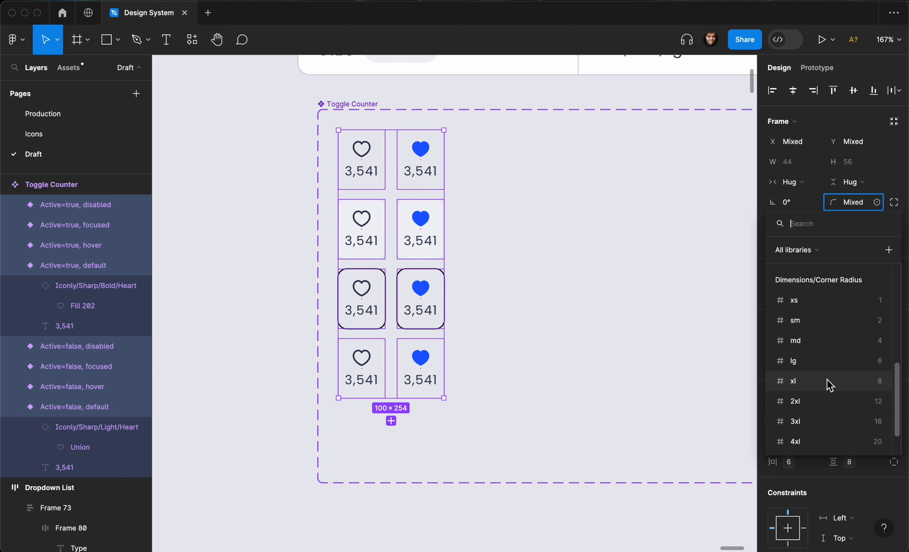
pyautogui.click(829, 385)
pyautogui.click(533, 310)
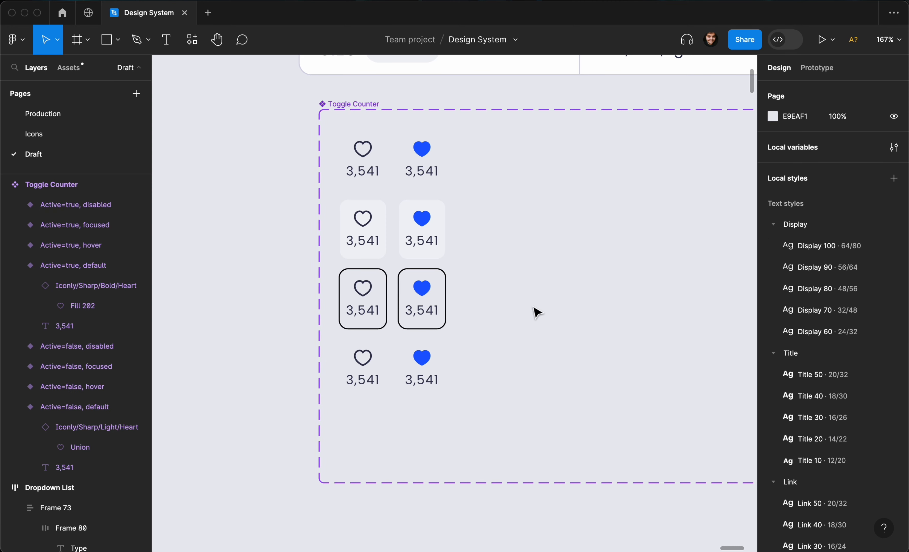
# Set the stroke weight of both focused variants to 4
pyautogui.scroll(5, 534, 310)
pyautogui.click(451, 297)
pyautogui.keyDown('shift'); pyautogui.click(357, 293); pyautogui.keyUp('shift')
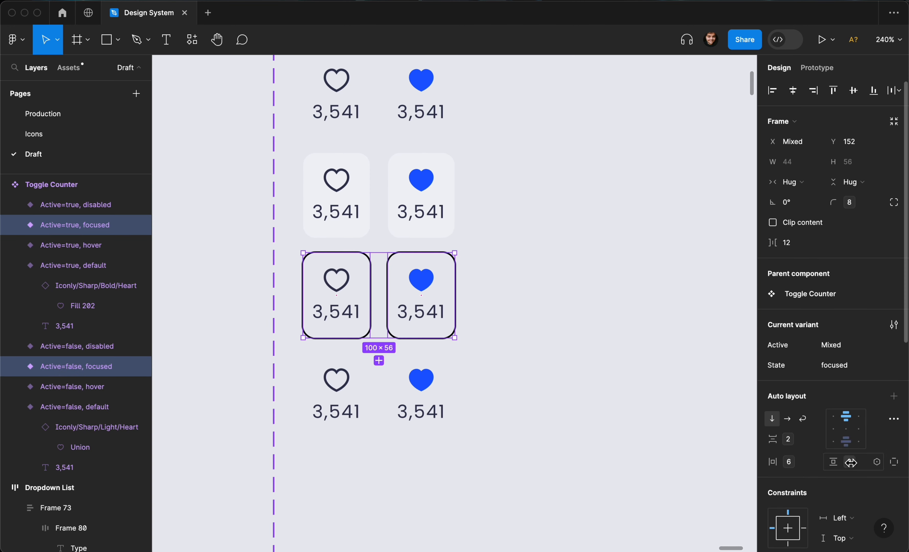
pyautogui.scroll(-5, 843, 476)
pyautogui.scroll(-3, 859, 456)
pyautogui.click(854, 456)
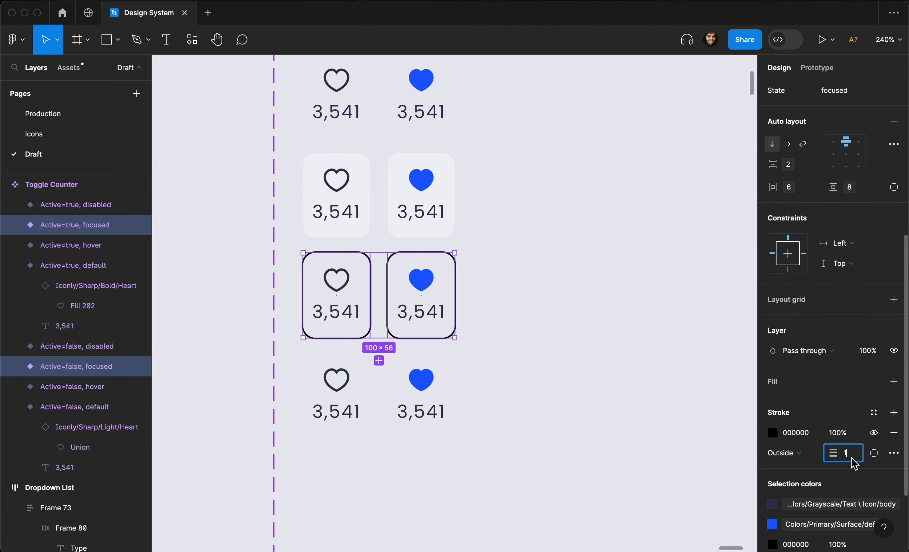
pyautogui.press('Up')
pyautogui.press('Up')
pyautogui.press('Up')
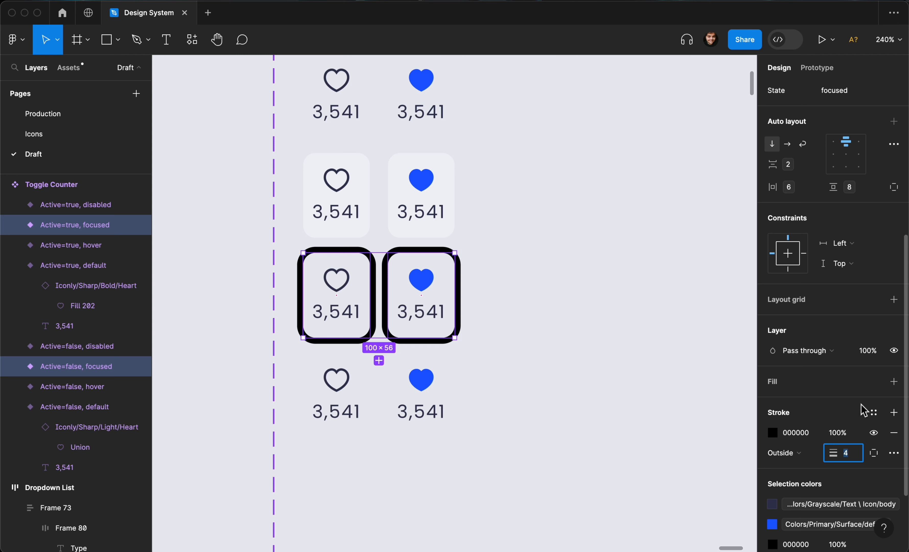
# Search the color styles for border and apply Colors/Grayscale/Border default to the stroke of both focused variants
pyautogui.click(873, 412)
pyautogui.write('borde')
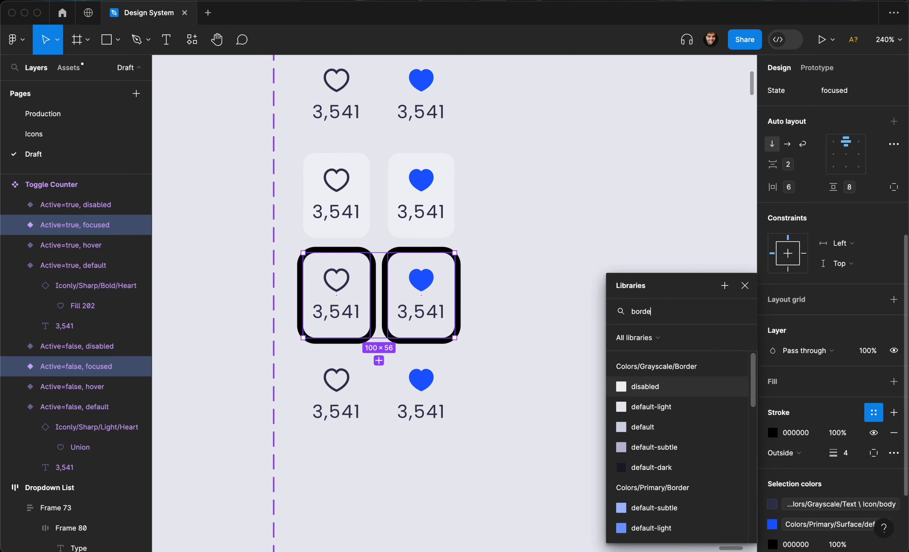
pyautogui.write('r')
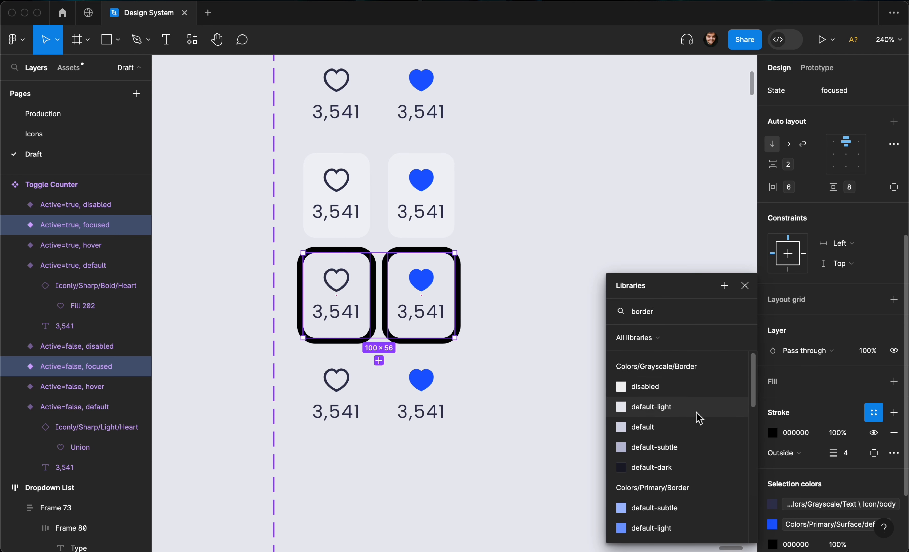
pyautogui.click(693, 432)
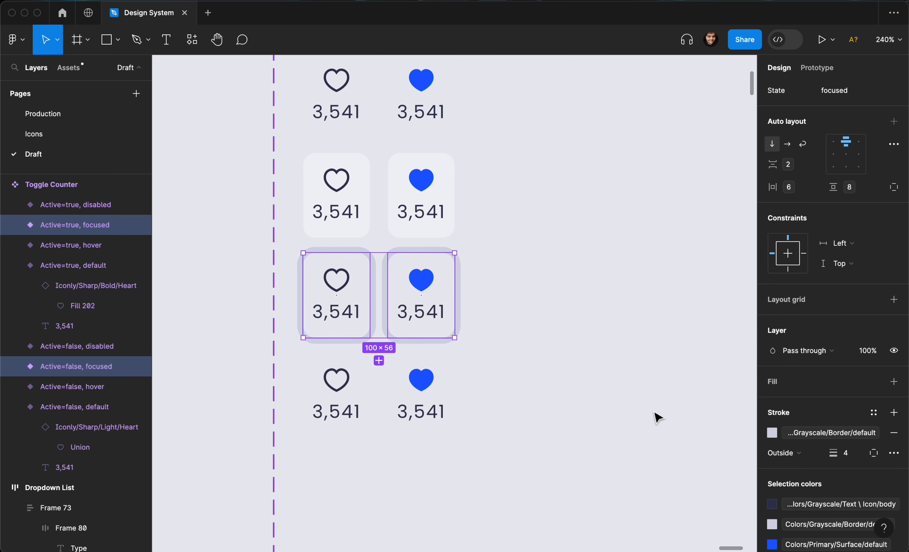
pyautogui.click(627, 400)
# Try the Colors/Primary/Surface default style on the stroke of the Active=true focused variant, and undo it
pyautogui.click(452, 292)
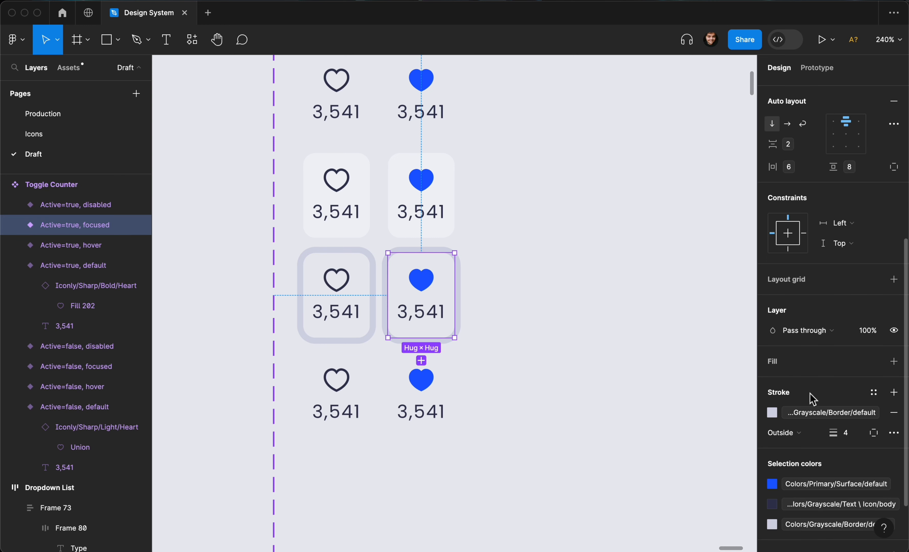
pyautogui.scroll(-1, 814, 402)
pyautogui.scroll(-1, 814, 402)
pyautogui.click(819, 394)
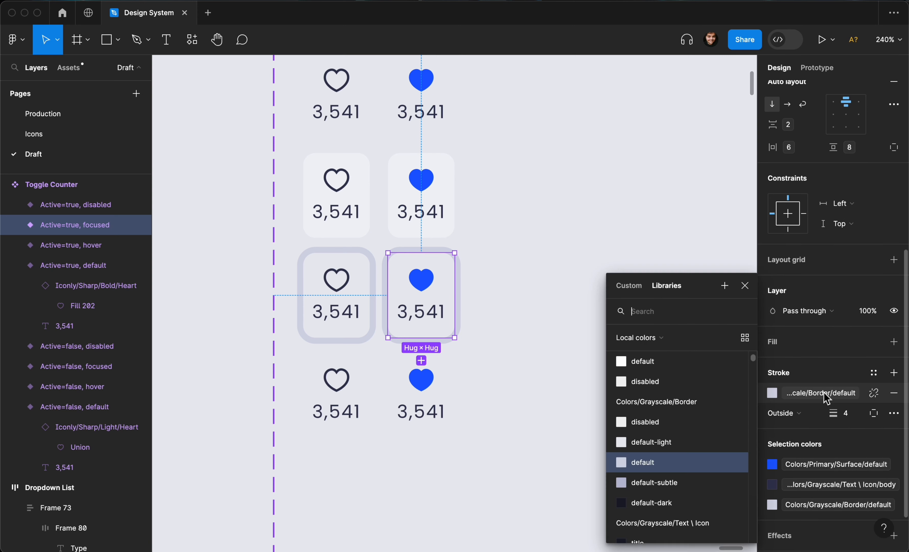
pyautogui.scroll(-5, 642, 453)
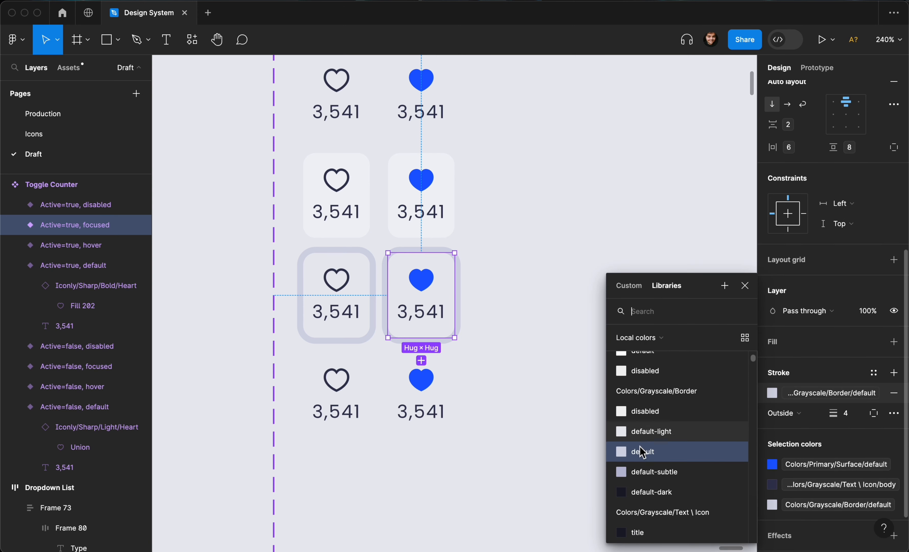
pyautogui.scroll(-3, 643, 453)
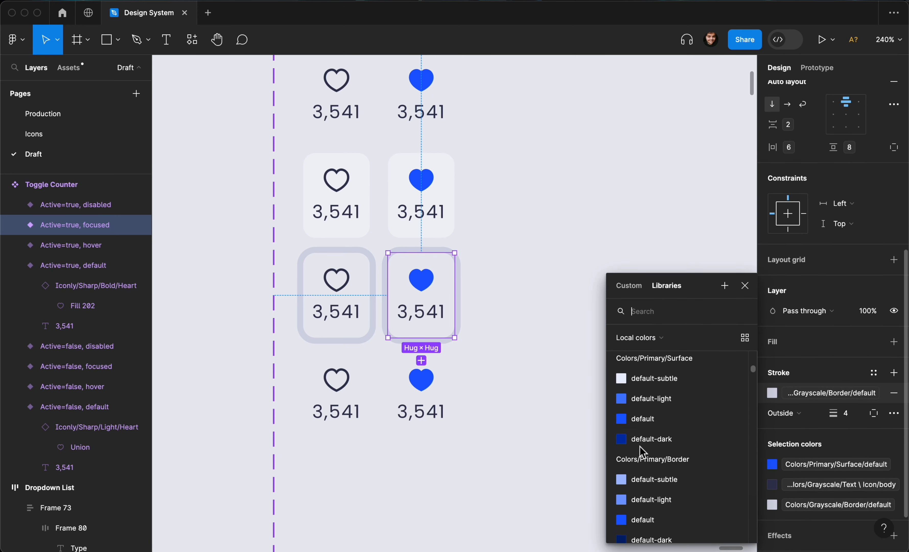
pyautogui.click(644, 416)
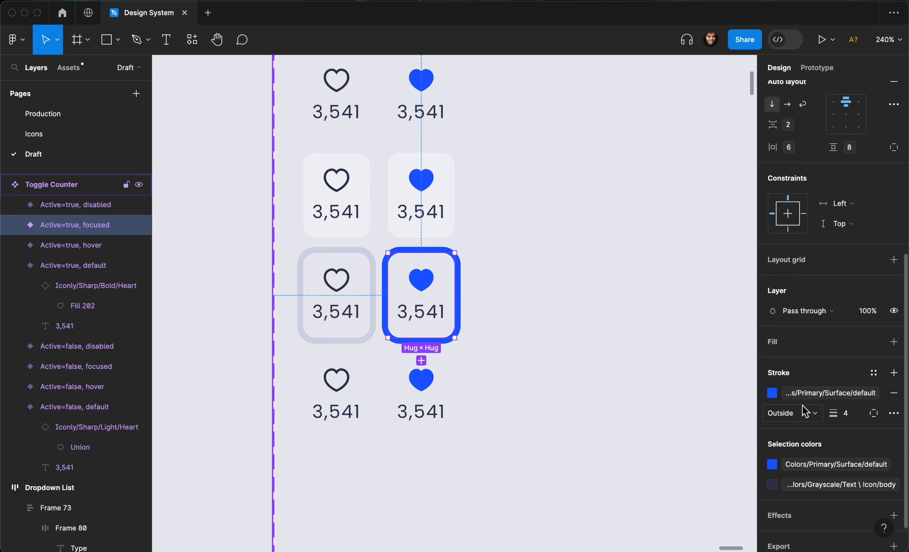
pyautogui.press('super+z')
# Apply the Colors/Primary/Border default-subtle style to the stroke of the Active=true focused variant
pyautogui.click(812, 397)
pyautogui.scroll(-8, 679, 483)
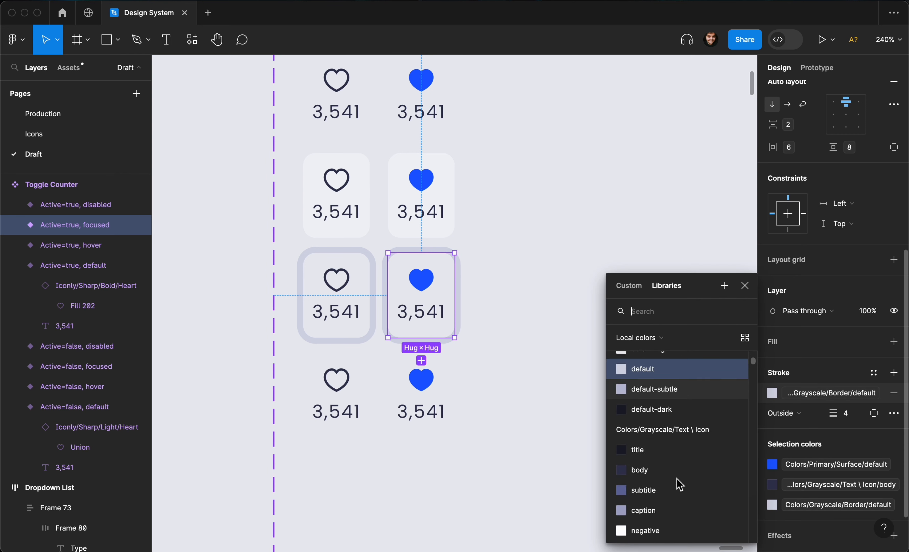
pyautogui.scroll(-5, 680, 483)
pyautogui.click(674, 446)
pyautogui.click(560, 352)
pyautogui.scroll(-3, 562, 353)
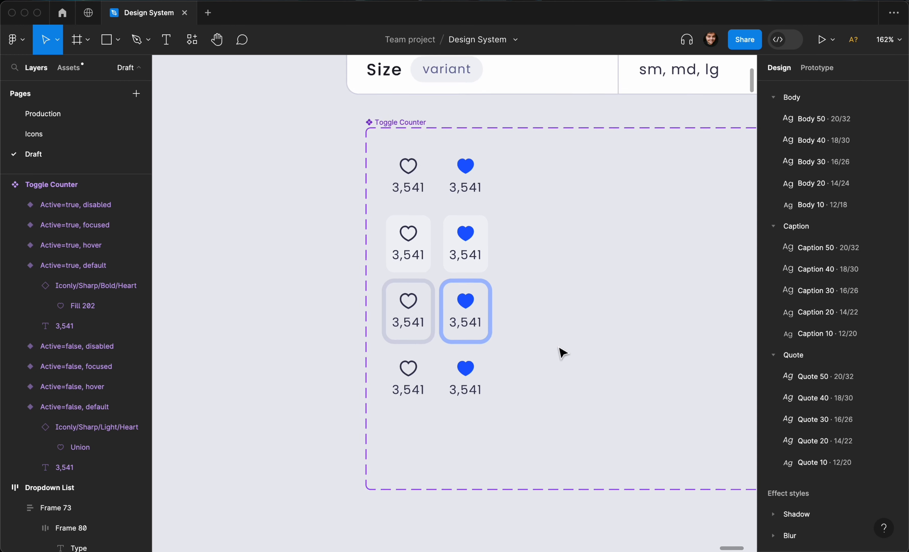
pyautogui.scroll(-5, 562, 353)
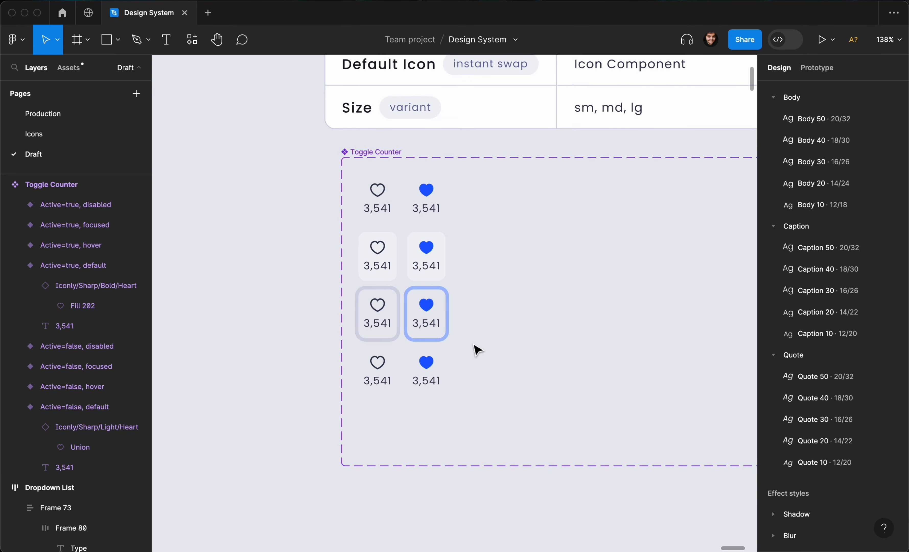
# Set the layer opacity of both disabled variants to 50%
pyautogui.click(453, 331)
pyautogui.click(349, 325)
pyautogui.scroll(4, 349, 325)
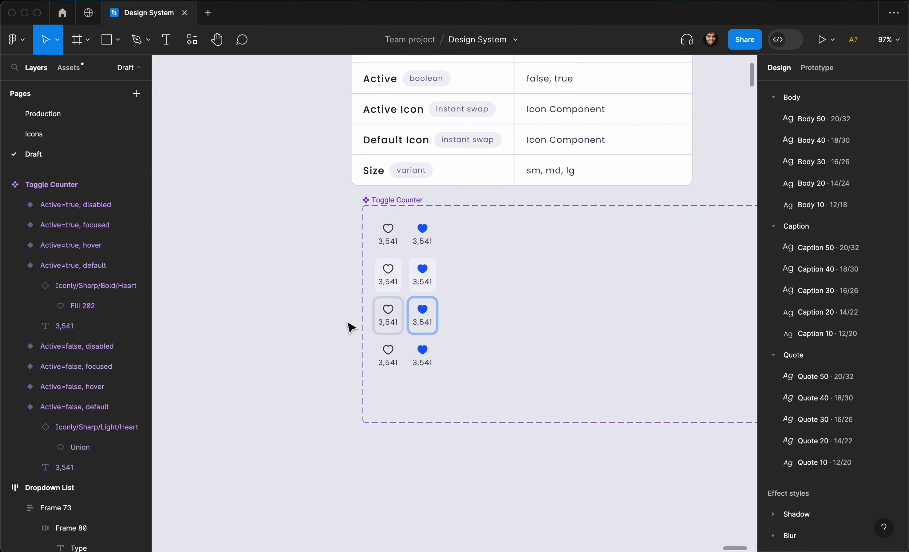
pyautogui.click(411, 396)
pyautogui.keyDown('shift'); pyautogui.click(448, 387); pyautogui.keyUp('shift')
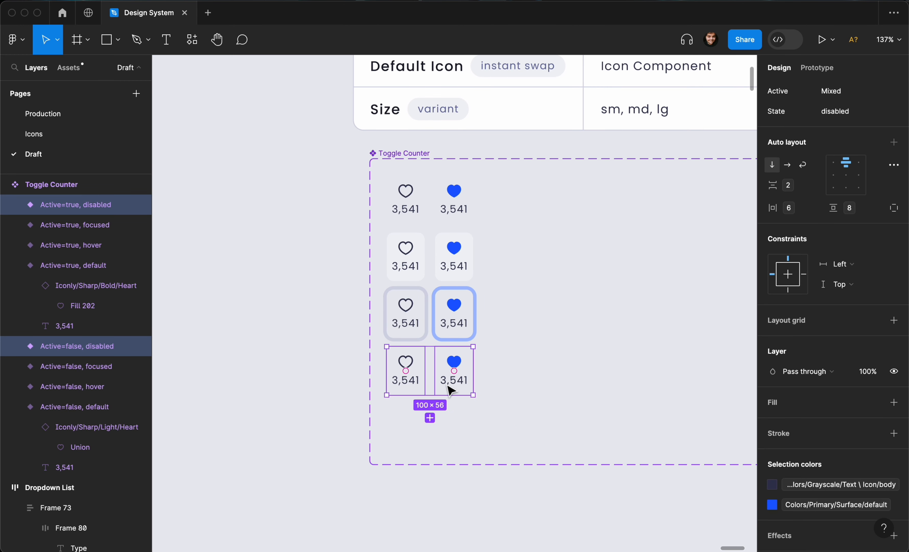
pyautogui.press('5')
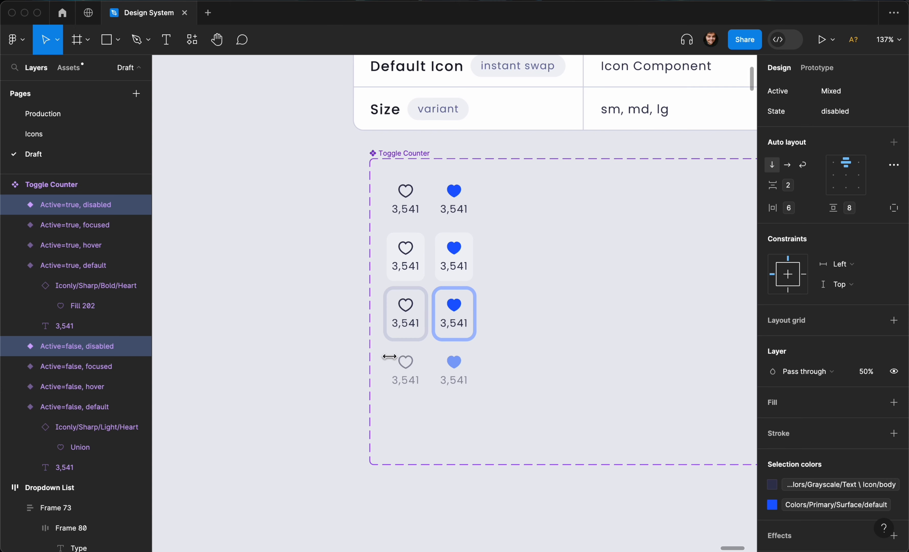
pyautogui.click(335, 339)
# Add a variant property named Horizontal with the value false to the Toggle Counter component set
pyautogui.scroll(-4, 334, 339)
pyautogui.moveTo(345, 244); pyautogui.dragTo(437, 409)
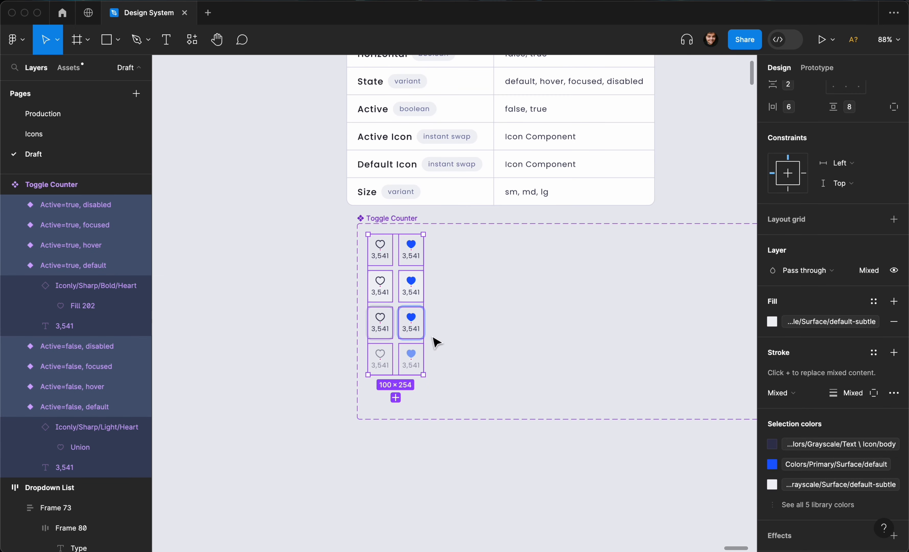
pyautogui.scroll(3, 336, 339)
pyautogui.scroll(2, 336, 326)
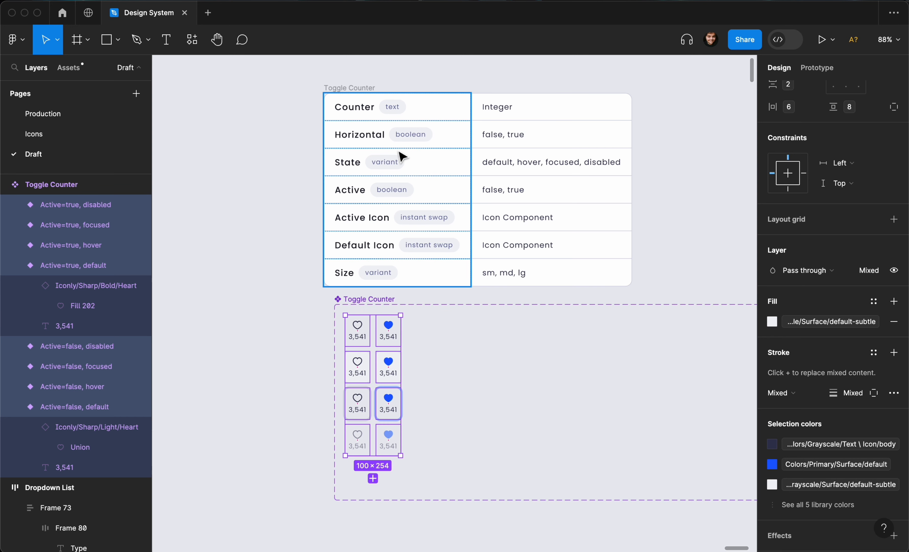
pyautogui.click(388, 306)
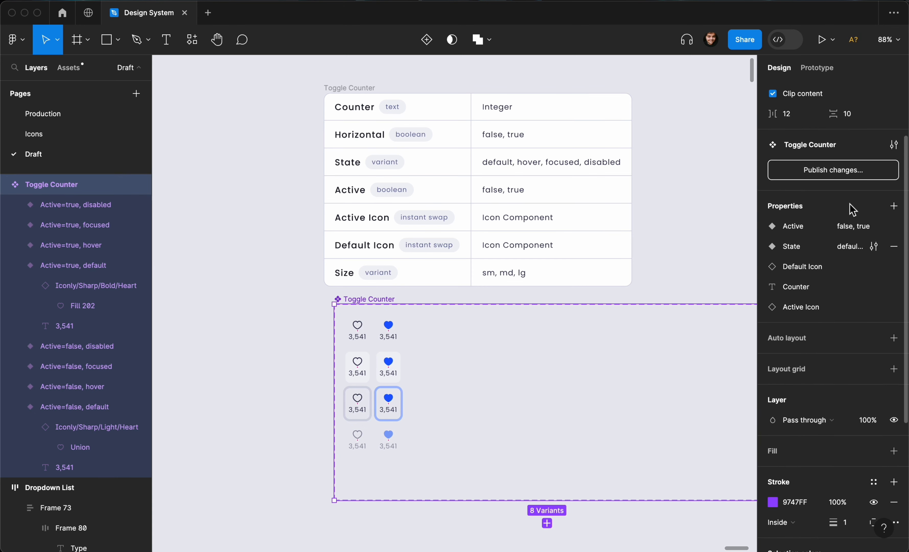
pyautogui.click(894, 217)
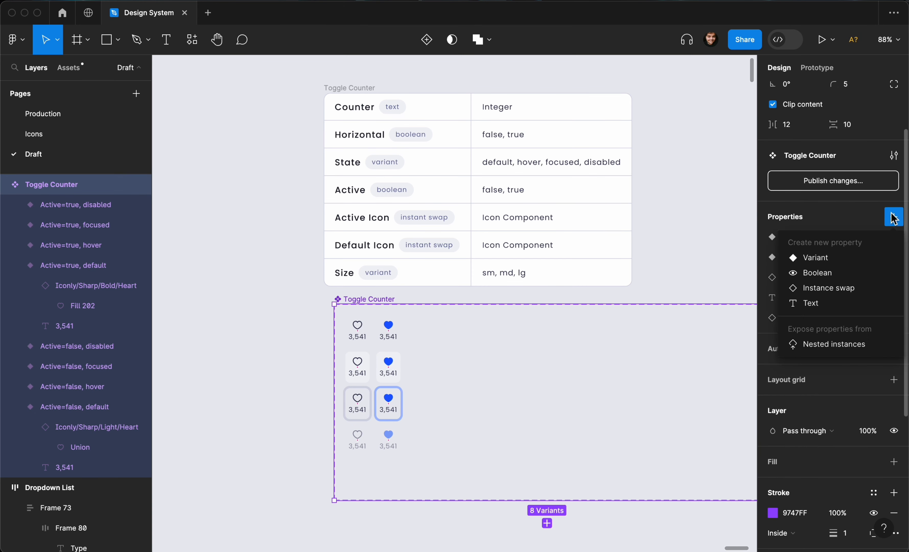
pyautogui.click(859, 262)
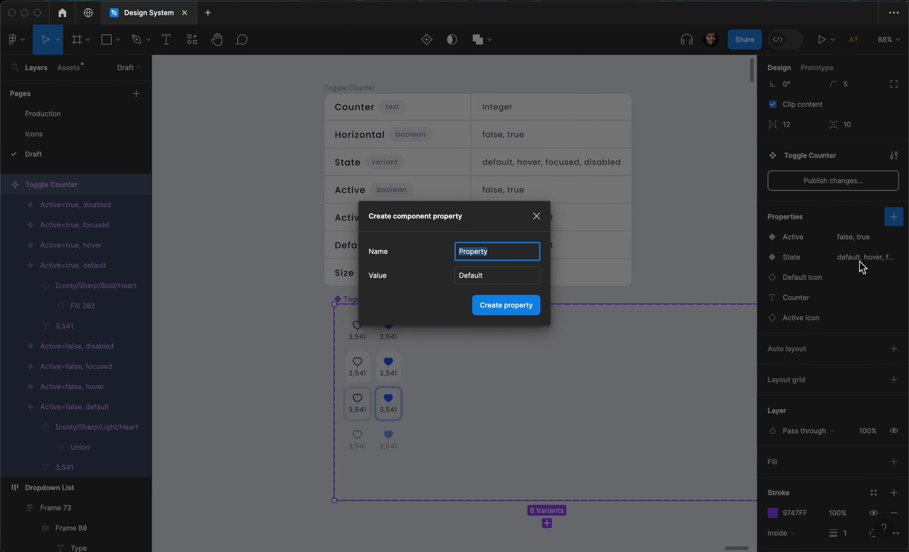
pyautogui.write('Horizontal')
pyautogui.click(521, 275)
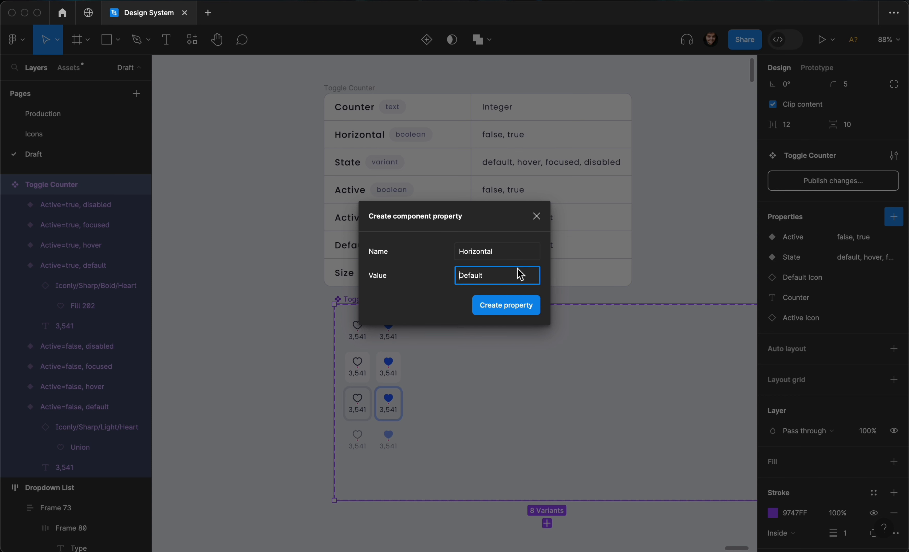
pyautogui.write('false')
pyautogui.press('Return')
# Duplicate all eight variants beside the originals and set the copies' Horizontal property to true
pyautogui.moveTo(296, 304); pyautogui.dragTo(421, 480)
pyautogui.moveTo(393, 374); pyautogui.dragTo(458, 374)
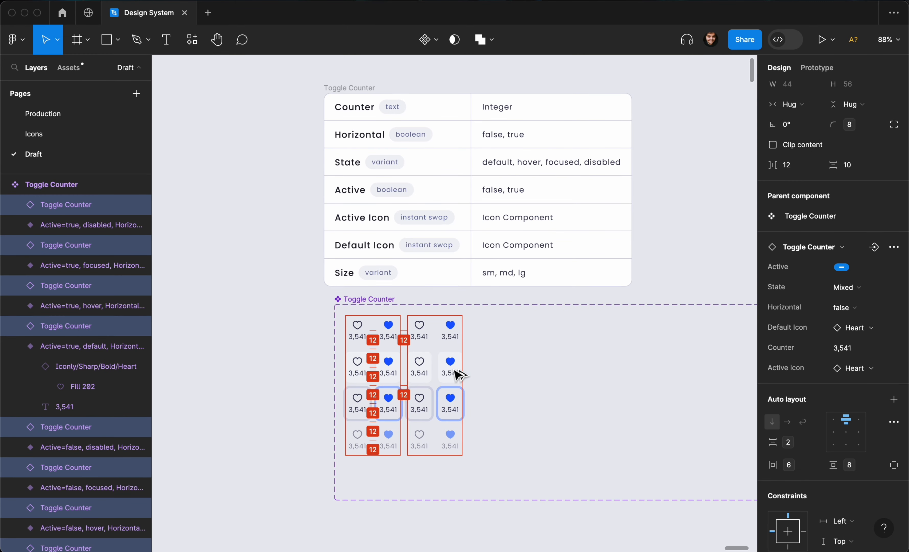
pyautogui.write('tr')
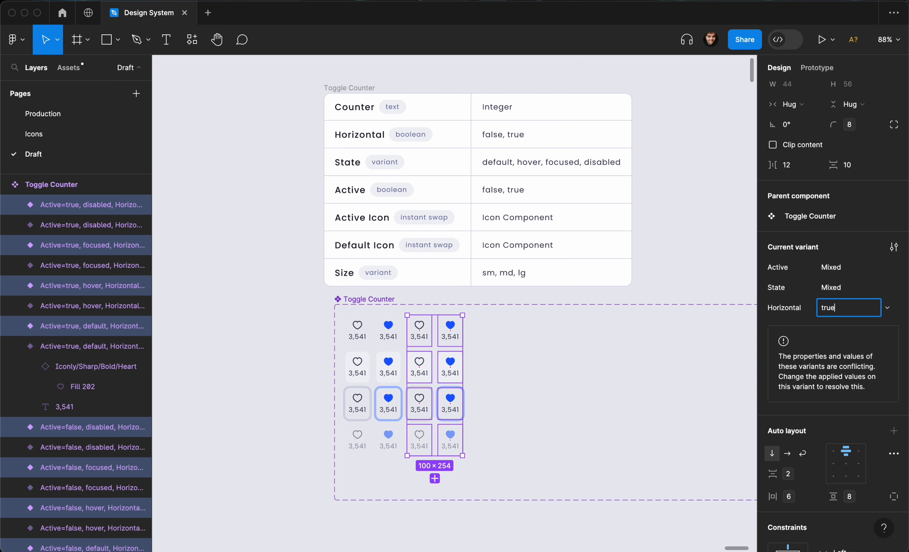
pyautogui.write('ue')
pyautogui.press('Return')
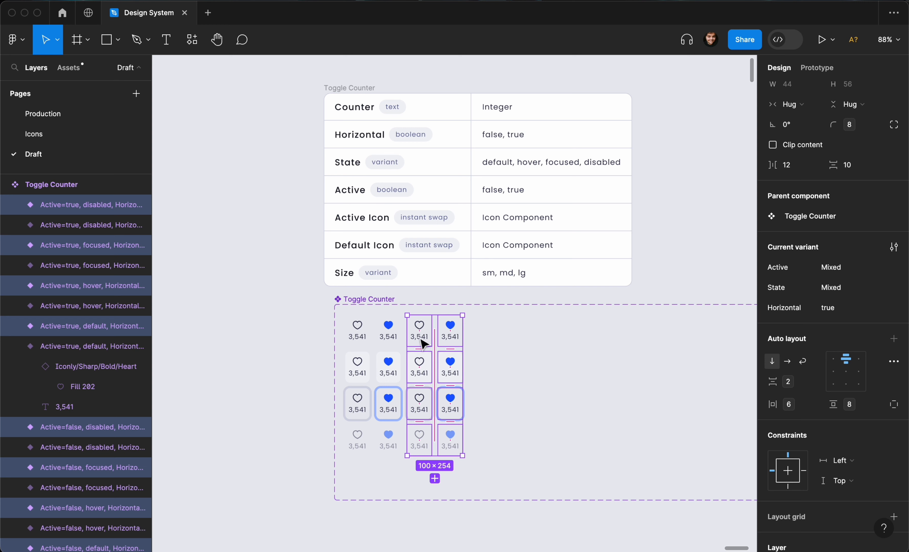
# Switch the Horizontal=true variants to a horizontal auto layout direction with left-centre alignment
pyautogui.click(790, 363)
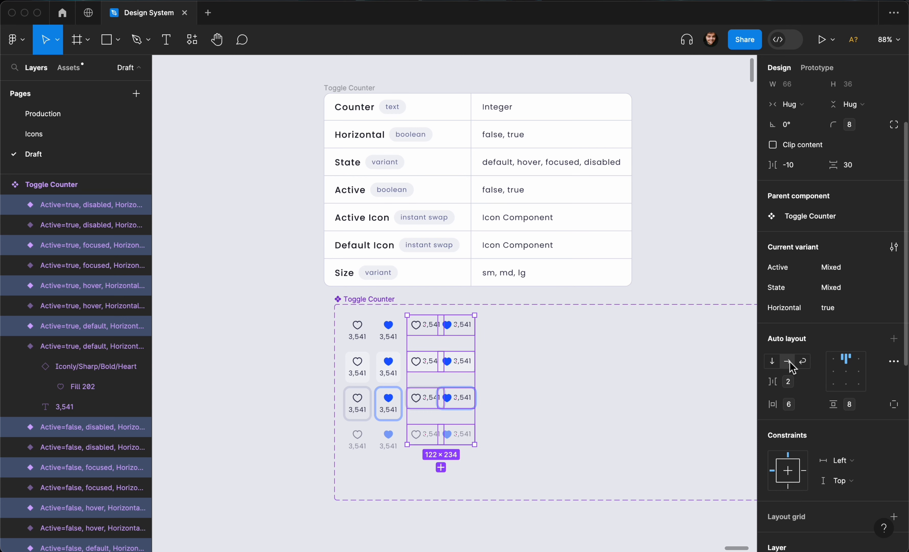
pyautogui.click(833, 372)
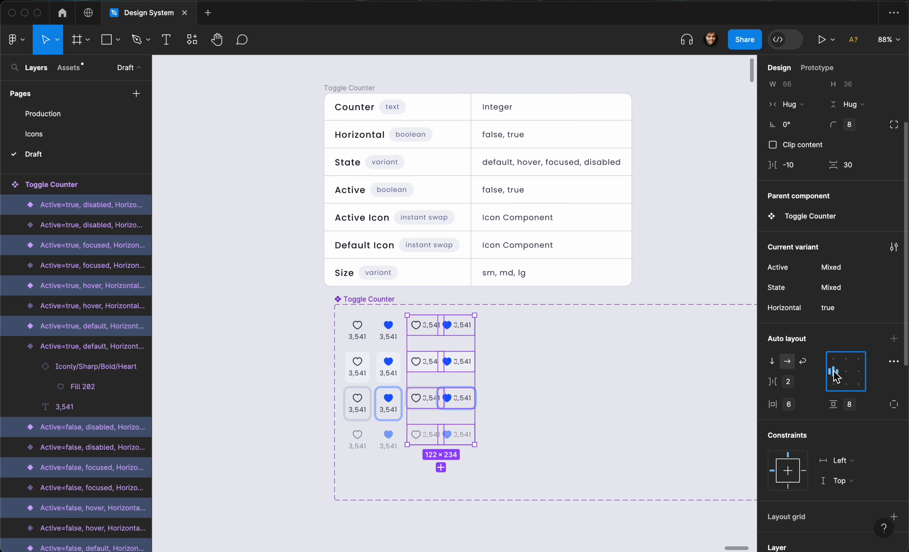
pyautogui.scroll(-2, 597, 379)
pyautogui.click(538, 369)
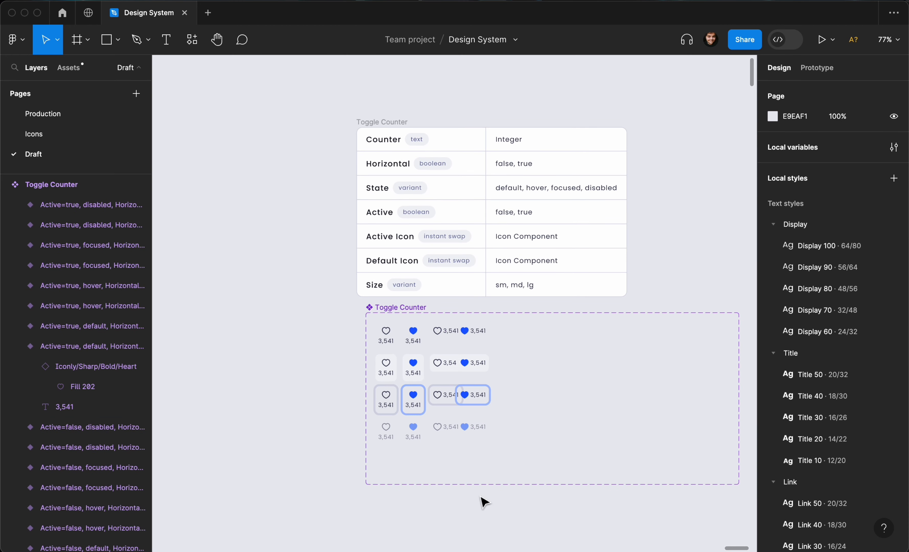
# Space the two columns of Horizontal=true variants 12 apart and set their auto layout gap to the 2xs spacing variable
pyautogui.click(484, 428)
pyautogui.moveTo(489, 436); pyautogui.dragTo(495, 337)
pyautogui.moveTo(521, 516); pyautogui.dragTo(443, 340)
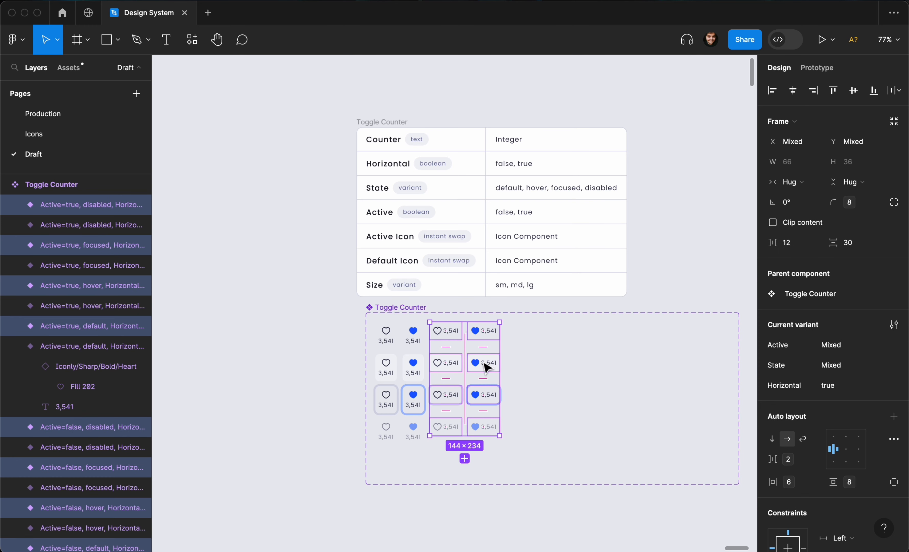
pyautogui.scroll(5, 487, 367)
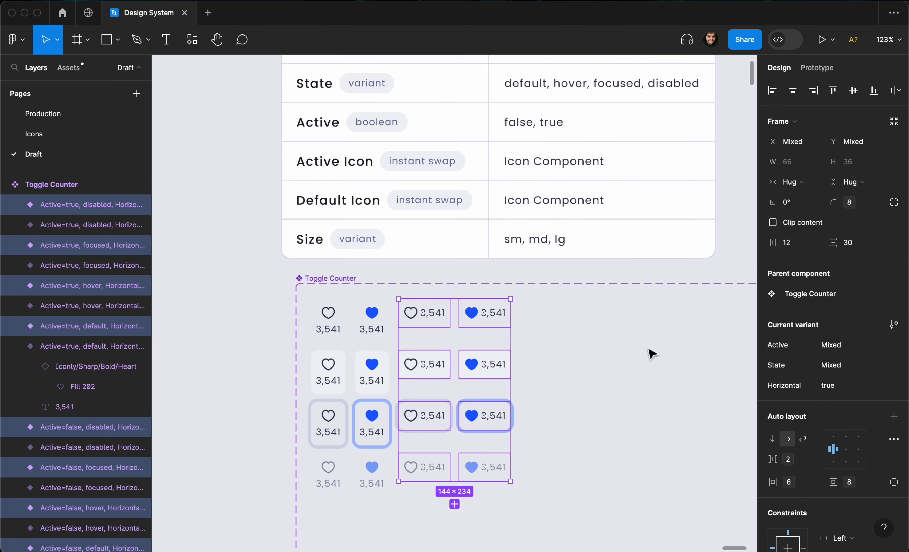
pyautogui.click(814, 463)
pyautogui.click(814, 500)
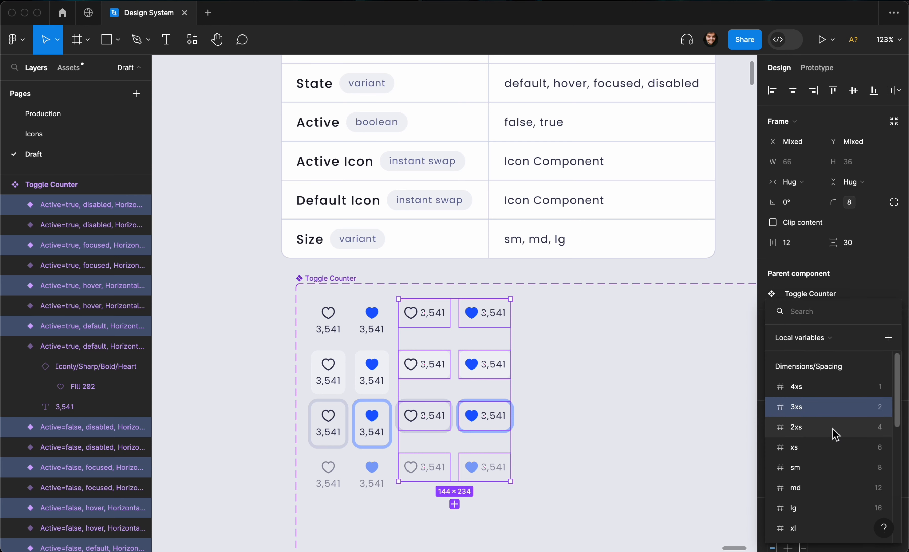
pyautogui.click(644, 382)
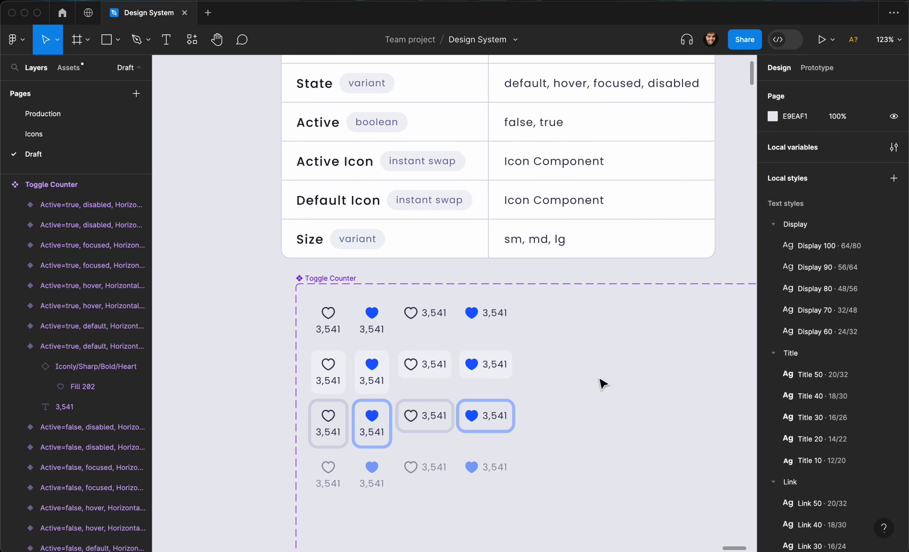
# Enlarge the Toggle Counter component set's frame to about 770 × 1014
pyautogui.scroll(-5, 602, 383)
pyautogui.click(544, 461)
pyautogui.moveTo(543, 461); pyautogui.dragTo(490, 325)
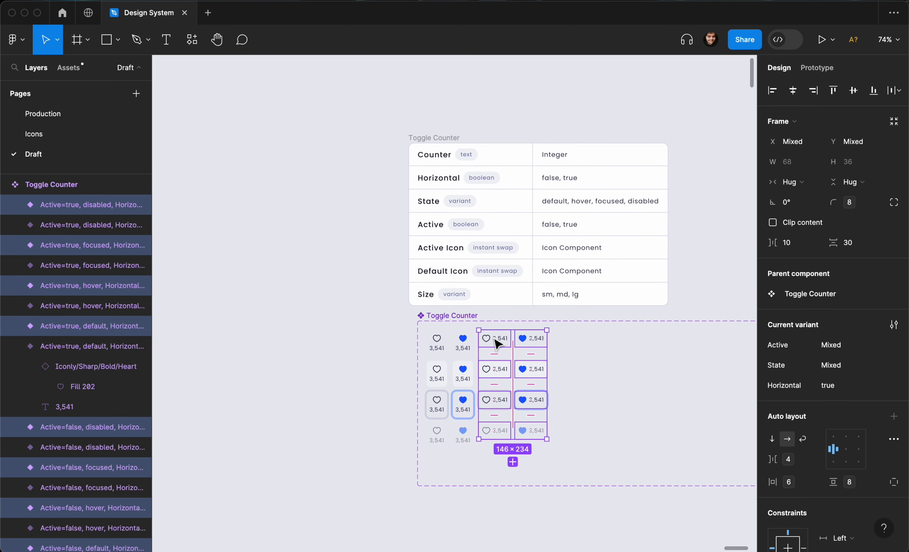
pyautogui.scroll(-5, 497, 342)
pyautogui.click(570, 419)
pyautogui.moveTo(570, 420); pyautogui.dragTo(595, 498)
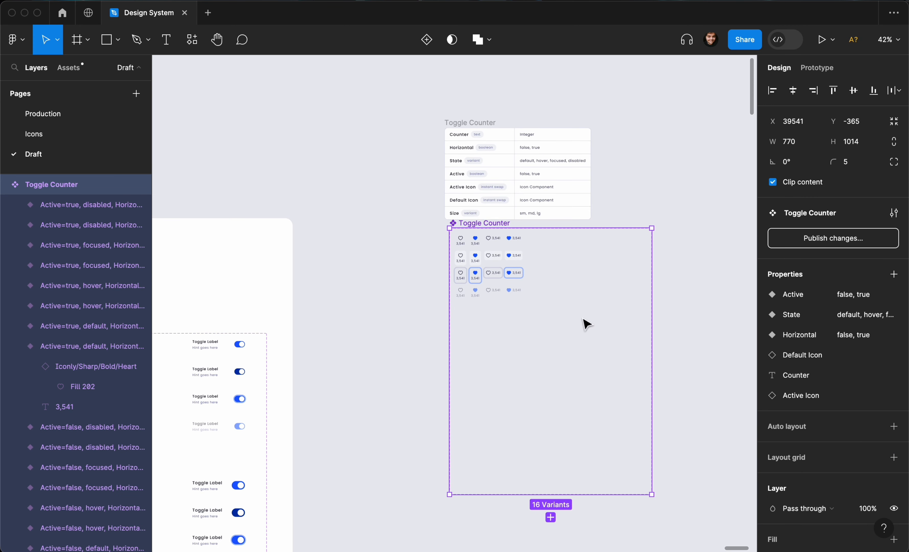
# Move the eight Horizontal=true variants further right, away from the Horizontal=false columns
pyautogui.moveTo(680, 224); pyautogui.dragTo(483, 305)
pyautogui.click(665, 233)
pyautogui.moveTo(664, 224); pyautogui.dragTo(543, 267)
# Add a variant property named Size with the value sm to the Toggle Counter component set
pyautogui.scroll(5, 543, 267)
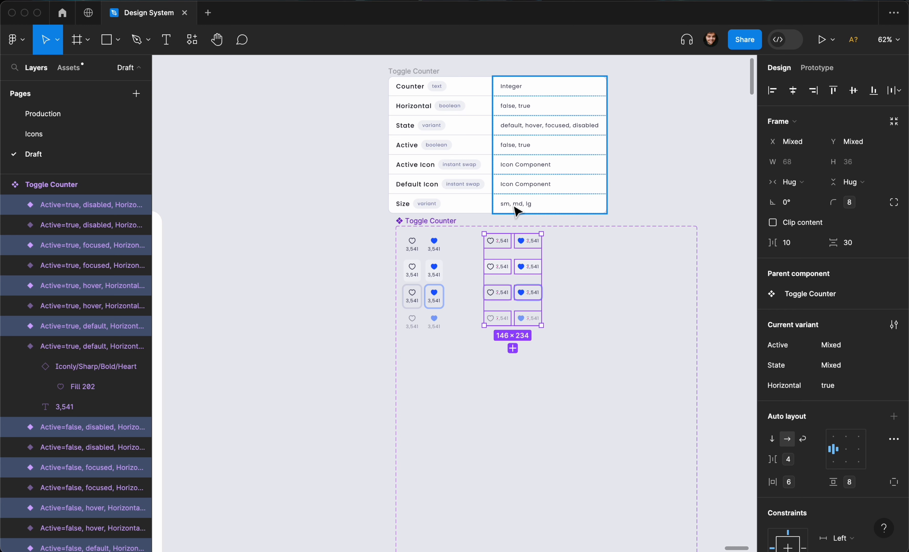
pyautogui.scroll(3, 454, 230)
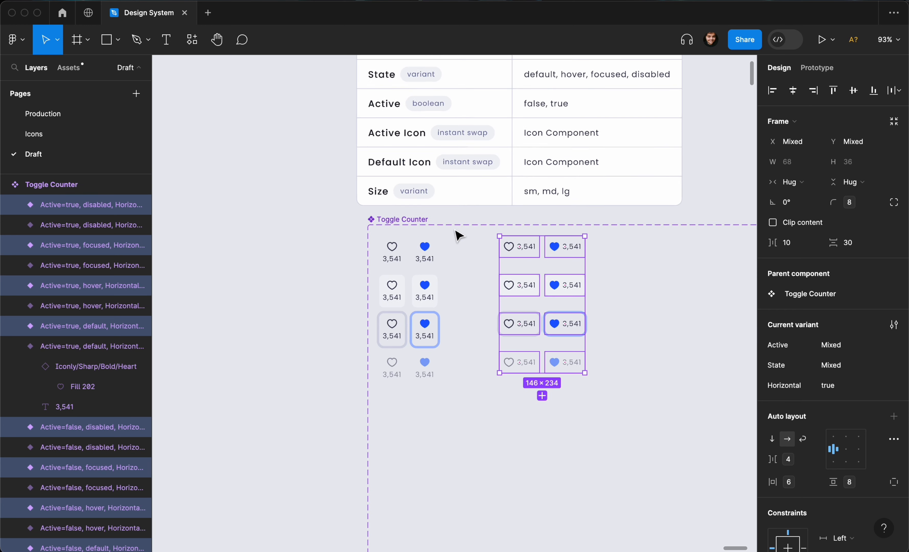
pyautogui.click(397, 225)
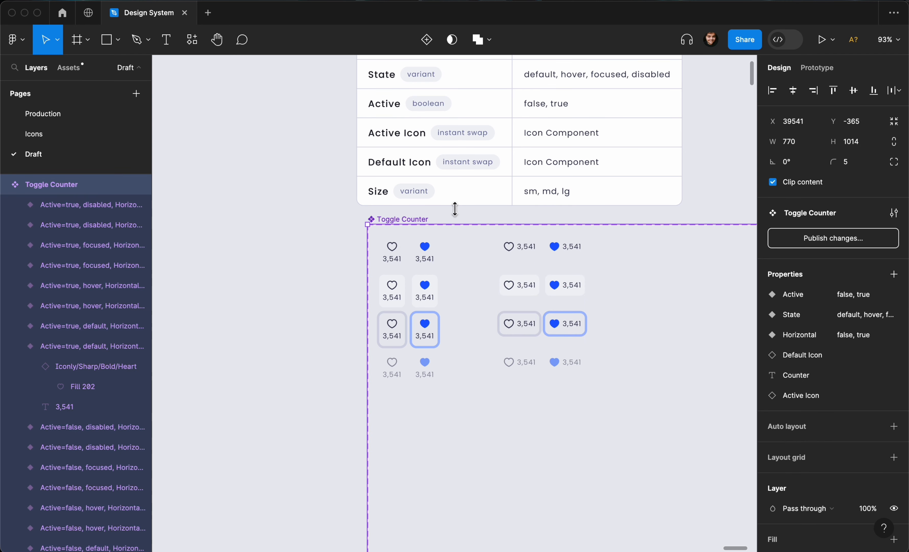
pyautogui.click(894, 275)
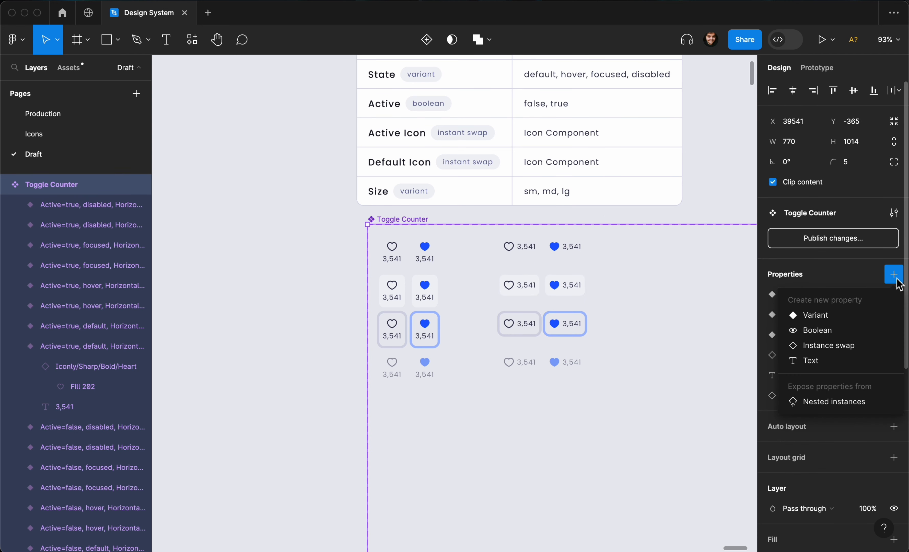
pyautogui.click(832, 315)
pyautogui.write('Size')
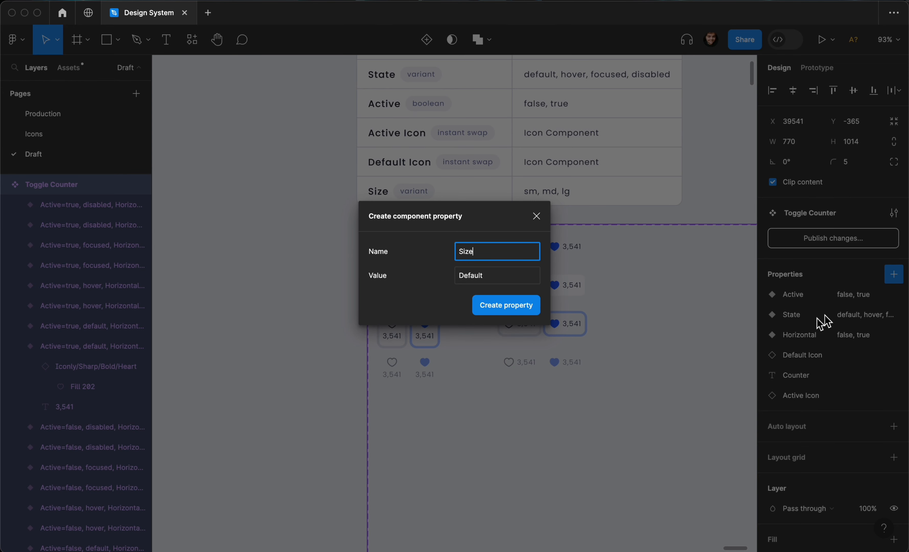
pyautogui.click(504, 284)
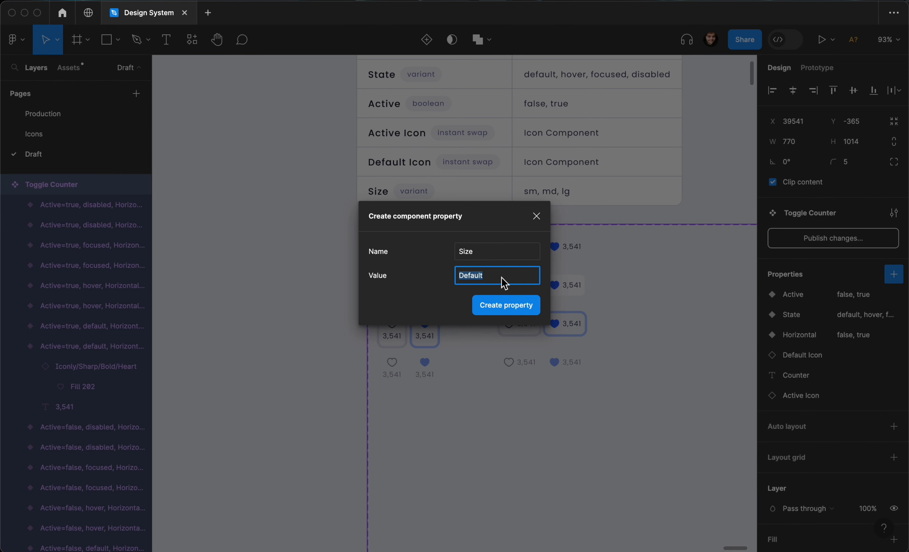
pyautogui.write('sm')
pyautogui.click(483, 303)
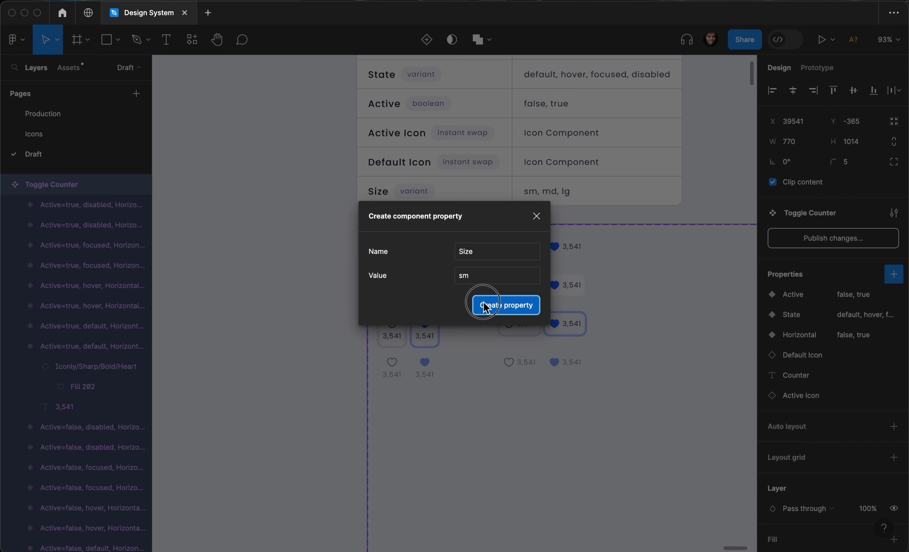
# Duplicate all sixteen variants below the originals and set the copies' Size property to md
pyautogui.scroll(-5, 407, 298)
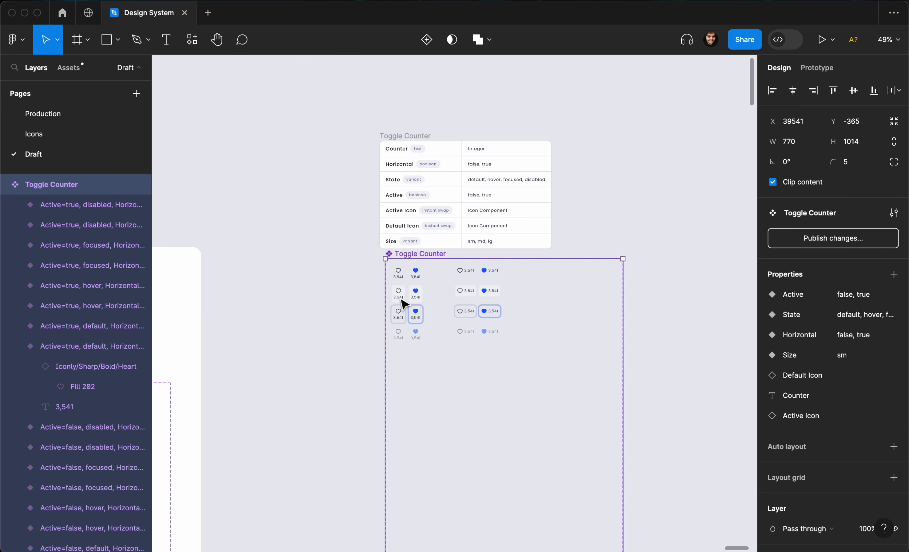
pyautogui.moveTo(368, 265); pyautogui.dragTo(508, 341)
pyautogui.moveTo(489, 302); pyautogui.dragTo(487, 448)
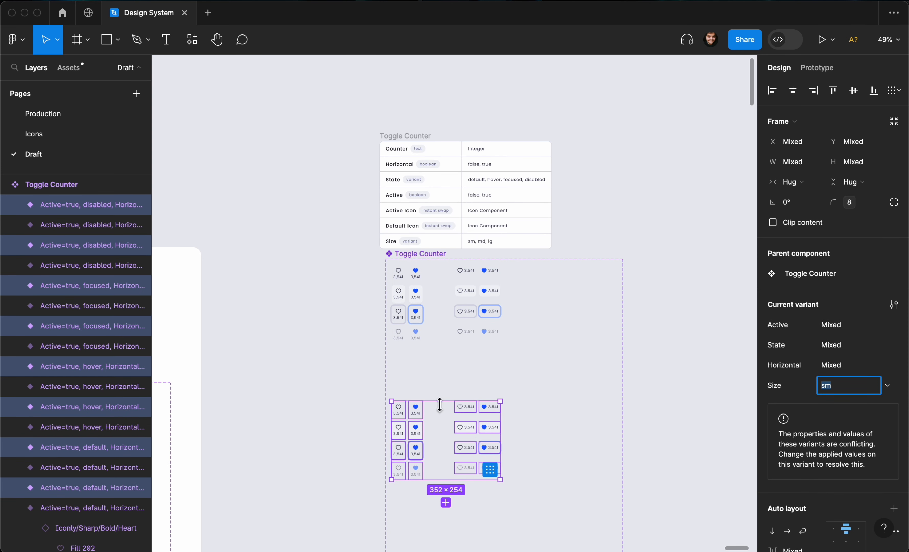
pyautogui.scroll(-2, 439, 405)
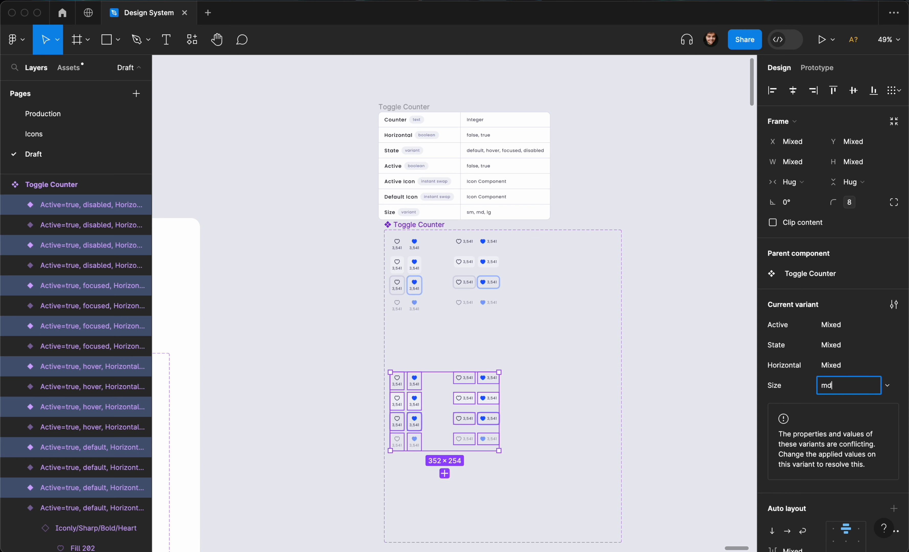
pyautogui.press('Return')
# Duplicate the md variants below with Size set to lg, and extend the component set's frame downward to contain them
pyautogui.scroll(-3, 489, 386)
pyautogui.moveTo(471, 319); pyautogui.dragTo(471, 438)
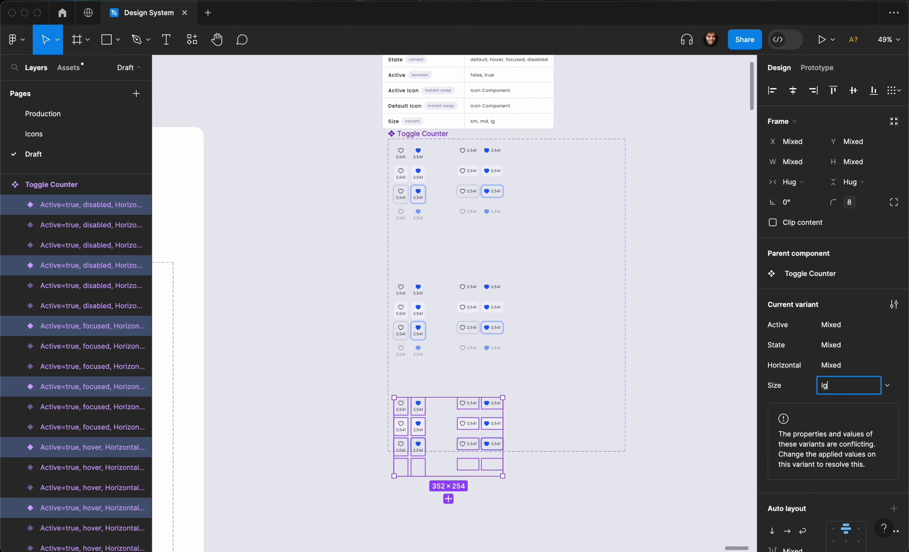
pyautogui.press('Return')
pyautogui.click(537, 451)
pyautogui.moveTo(543, 452); pyautogui.dragTo(542, 504)
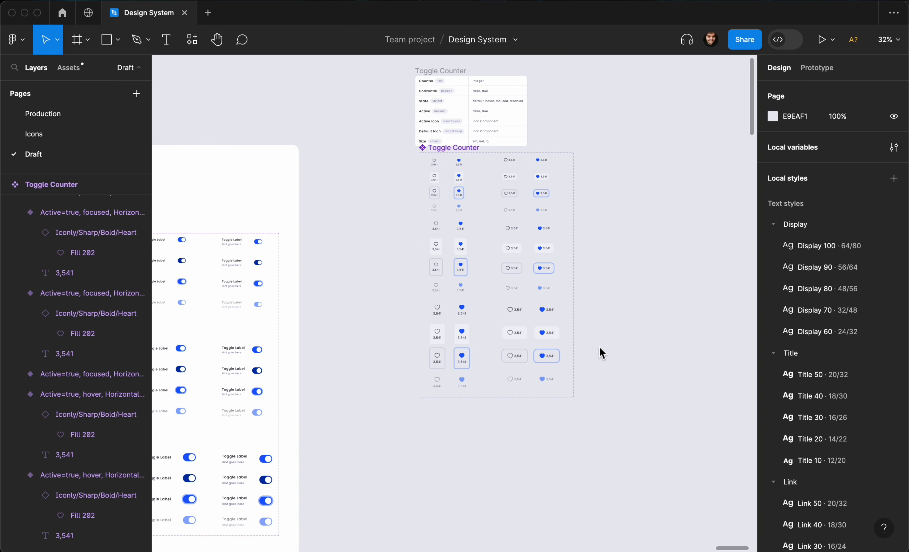
pyautogui.scroll(2, 599, 346)
pyautogui.click(450, 178)
pyautogui.scroll(4, 450, 177)
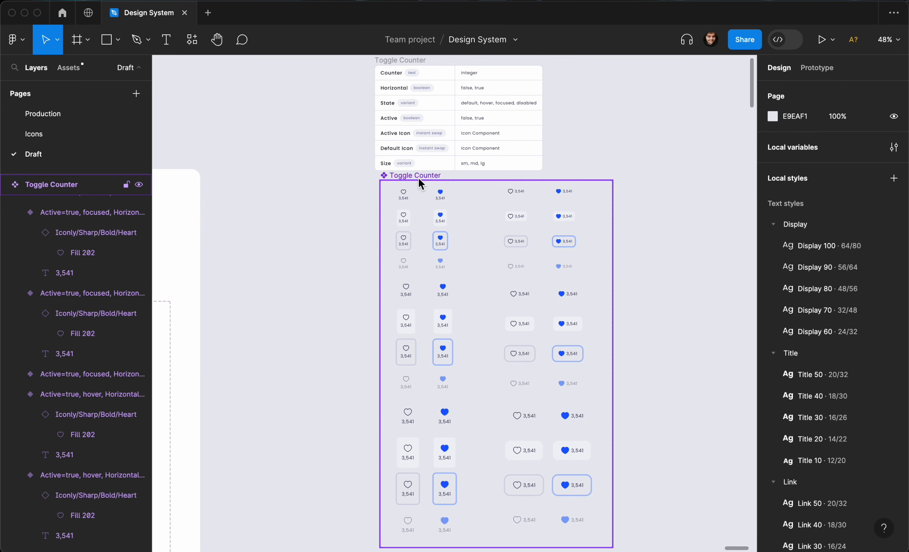
pyautogui.scroll(-2, 418, 177)
pyautogui.press('Escape')
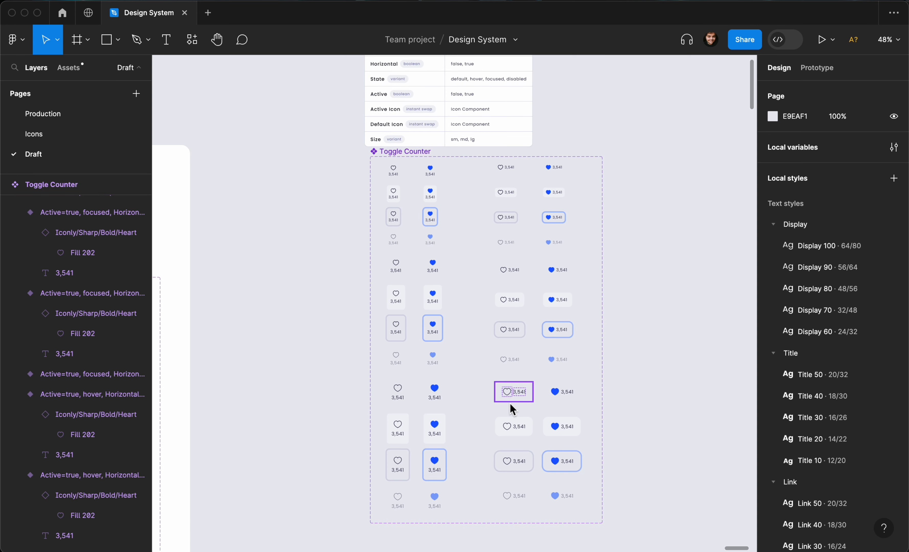
# Search the assets for "toggle counter" and place a Toggle Counter instance on the empty canvas up and right of the property table
pyautogui.scroll(1, 509, 403)
pyautogui.scroll(5, 434, 264)
pyautogui.hscroll(5, 434, 264)
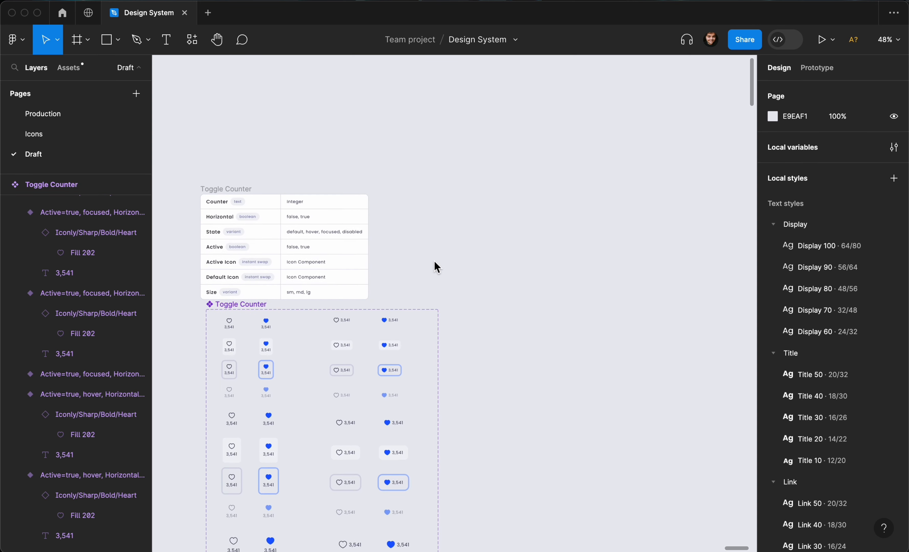
pyautogui.scroll(4, 434, 264)
pyautogui.click(80, 78)
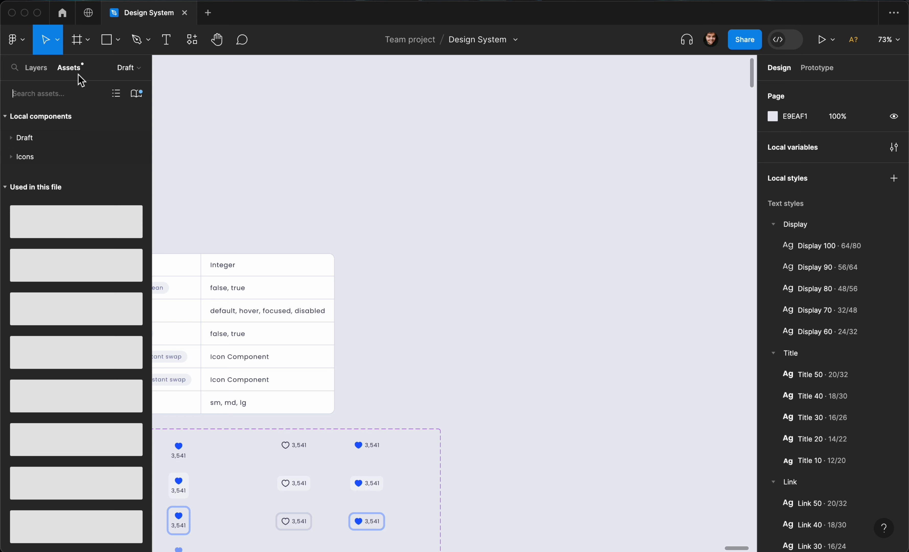
pyautogui.click(68, 94)
pyautogui.write('toggle counter')
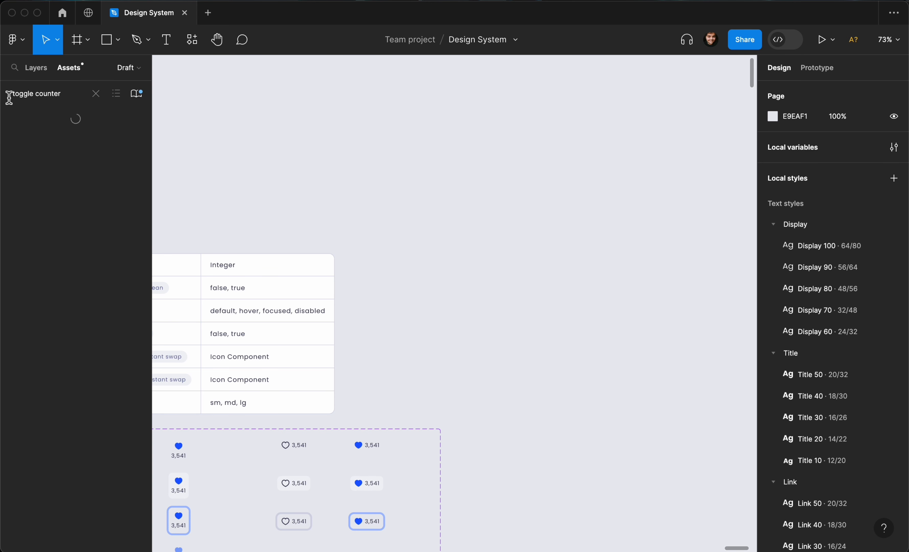
pyautogui.moveTo(46, 159); pyautogui.dragTo(486, 233)
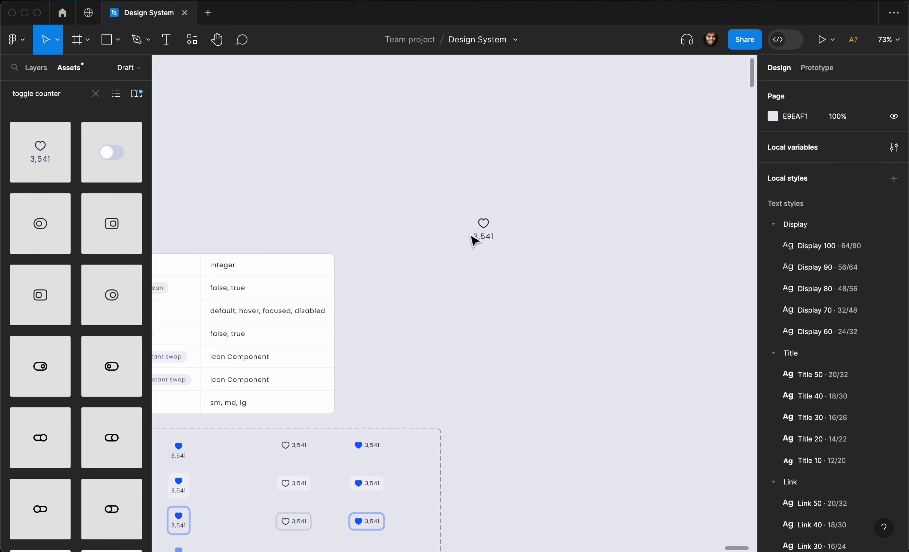
pyautogui.scroll(4, 470, 235)
pyautogui.scroll(4, 495, 233)
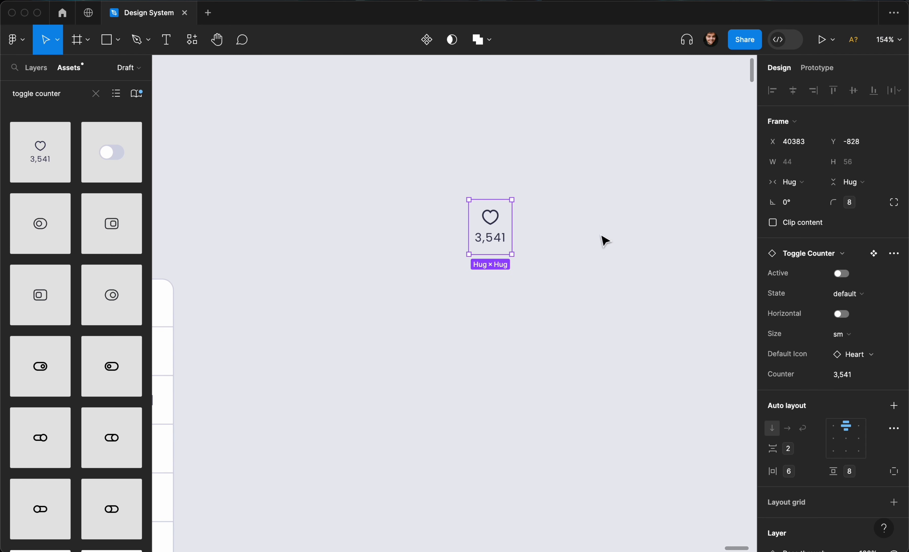
# Test the new instance by switching Horizontal and Active on and back off, and set its State to hover and finally focused
pyautogui.click(841, 315)
pyautogui.click(841, 315)
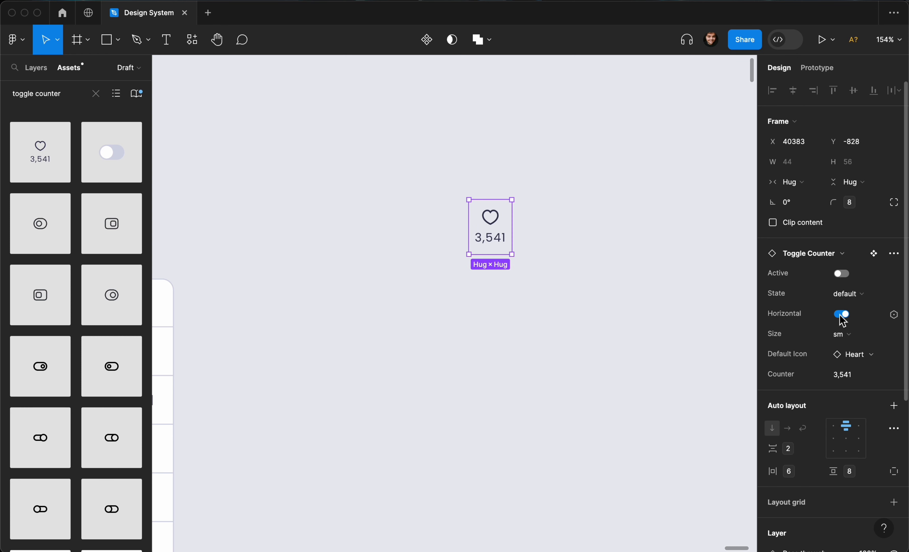
pyautogui.click(842, 275)
pyautogui.click(848, 298)
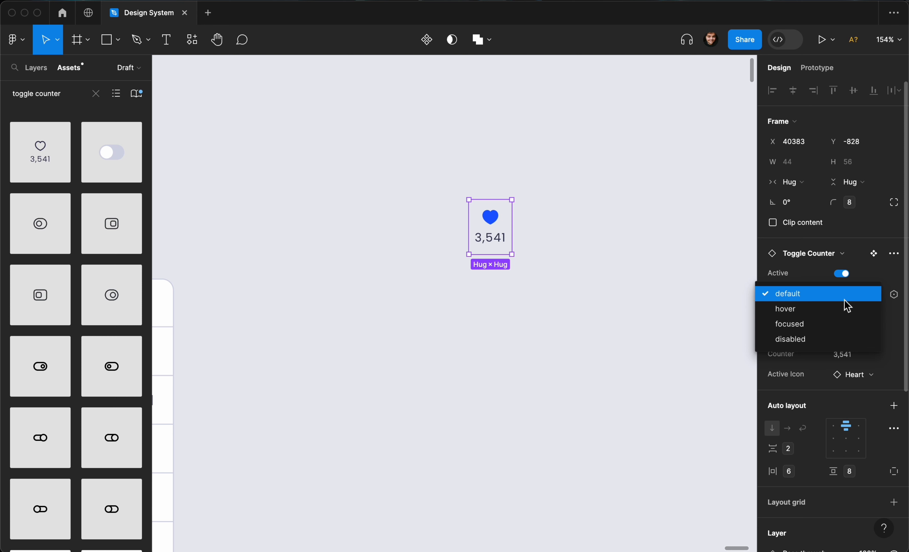
pyautogui.click(848, 308)
pyautogui.click(861, 298)
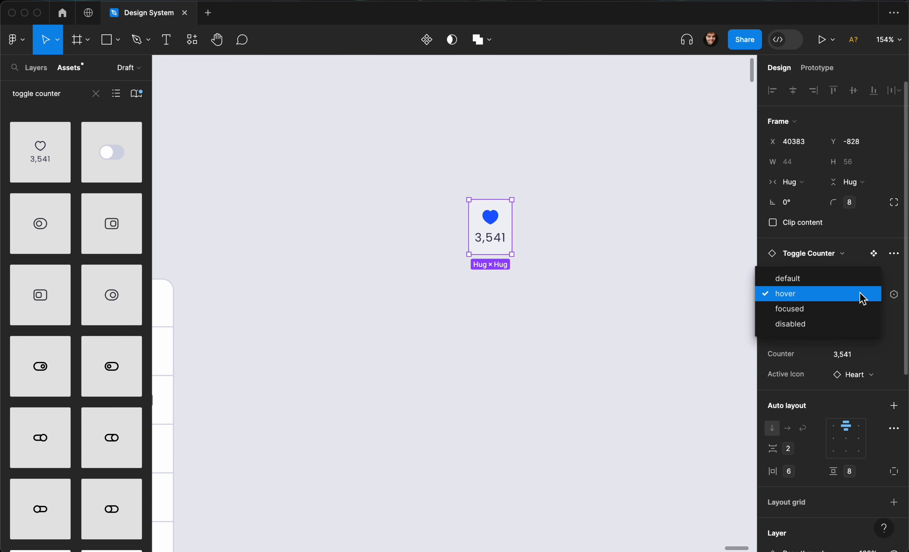
pyautogui.click(855, 312)
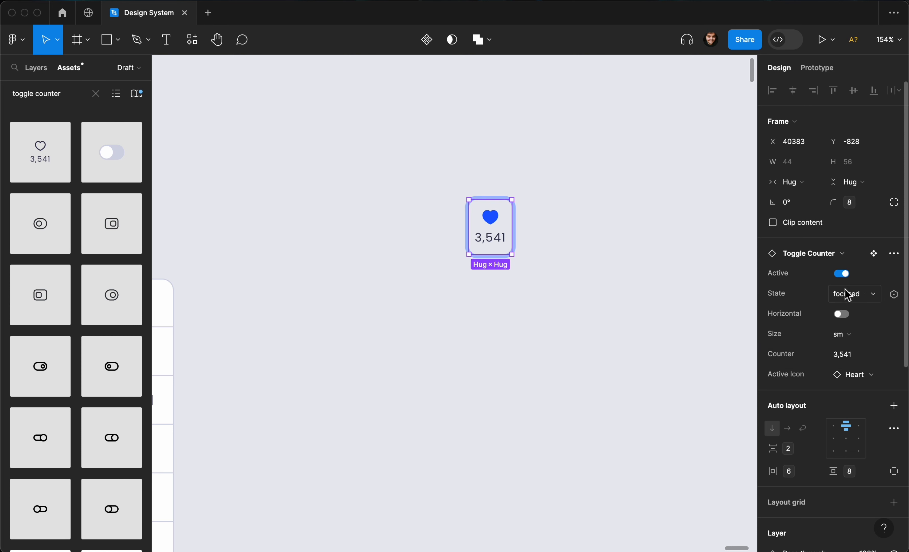
pyautogui.click(842, 278)
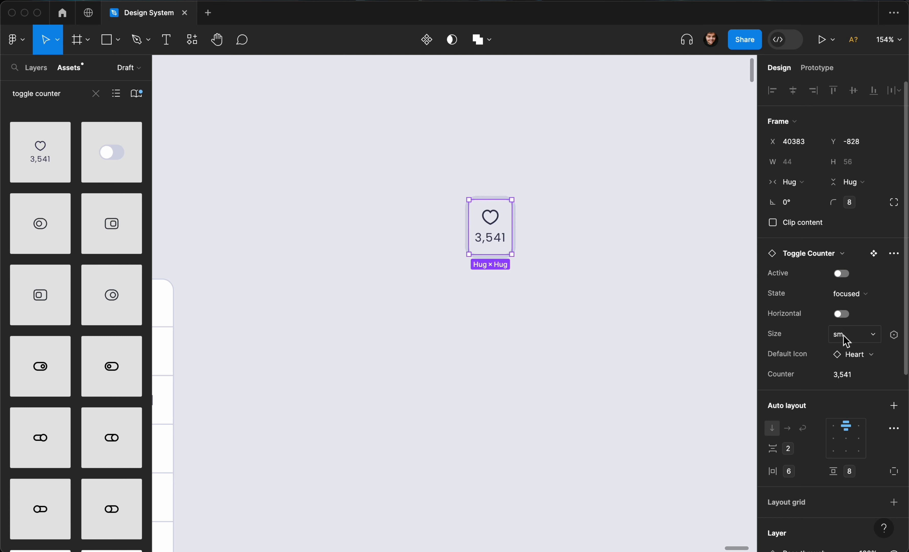
# Set the Toggle Counter instance's Counter text to 4.2K
pyautogui.click(845, 377)
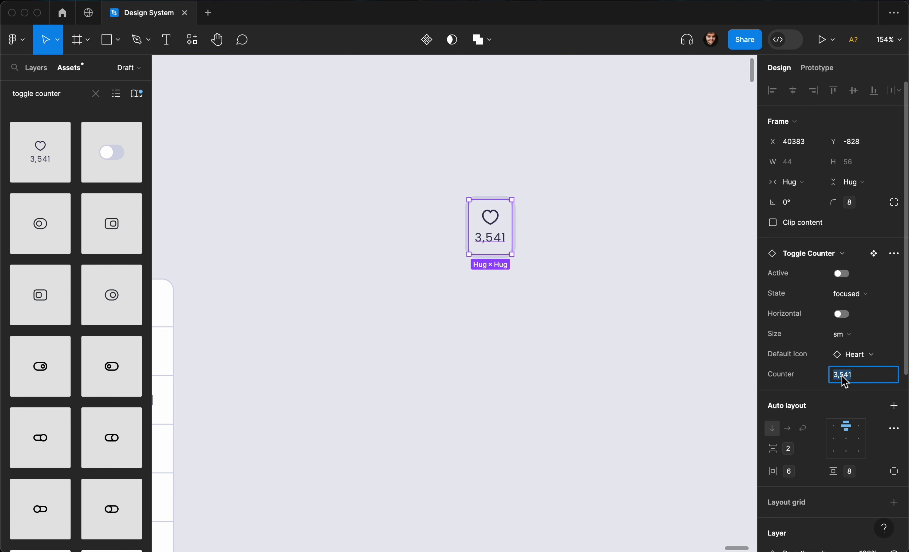
pyautogui.write('4.2K')
pyautogui.press('Return')
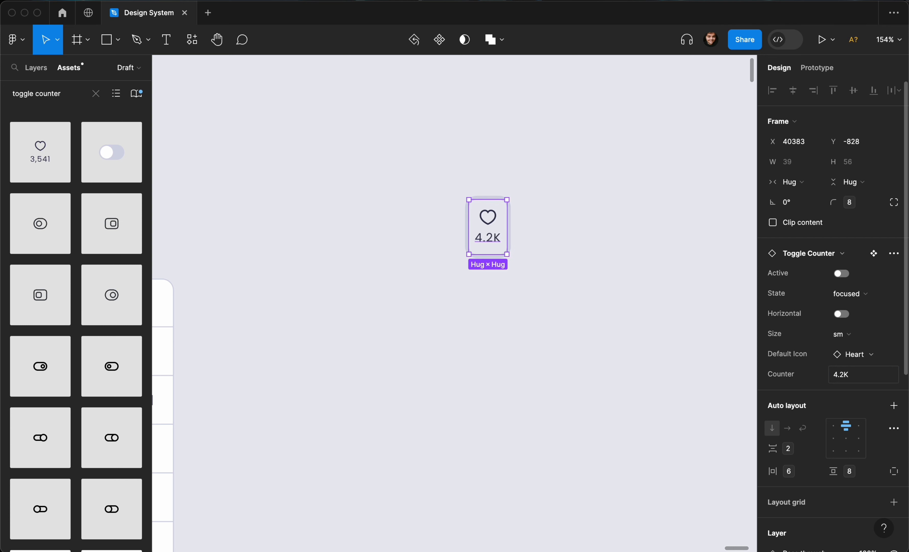